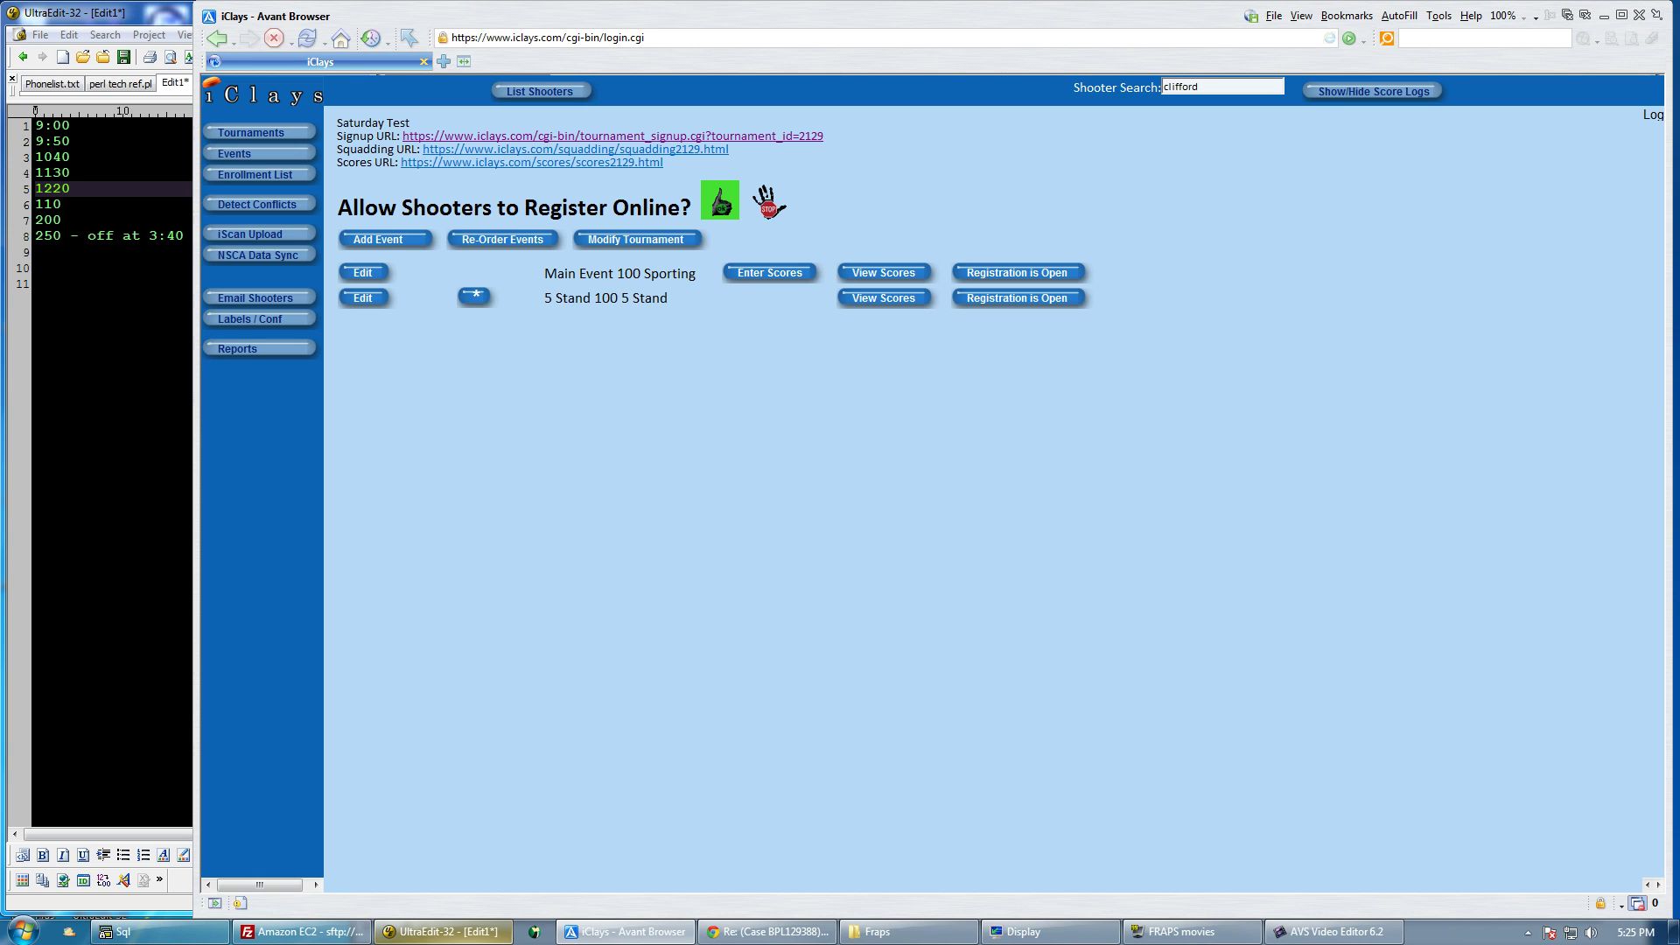
# Insert a blank line between the 1130 and 1220 times in the UltraEdit notes
pyautogui.hotkey('alt', 'Tab')
pyautogui.press('Up')
pyautogui.press('Up')
pyautogui.press('Up')
pyautogui.press('Up')
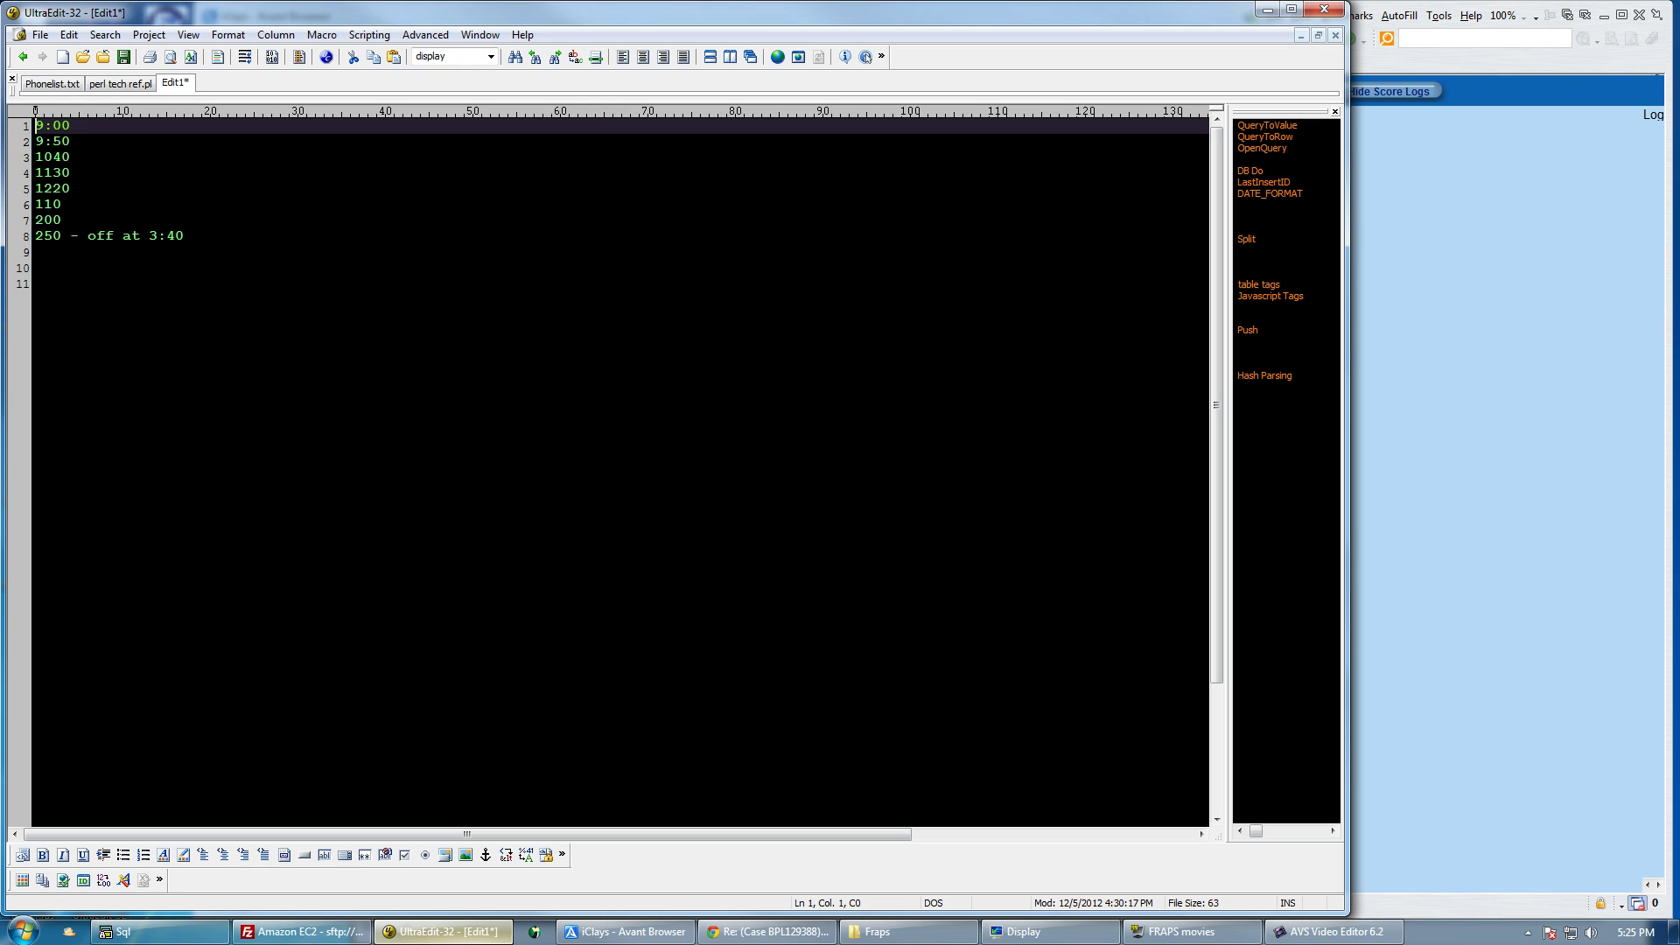
pyautogui.press('Down')
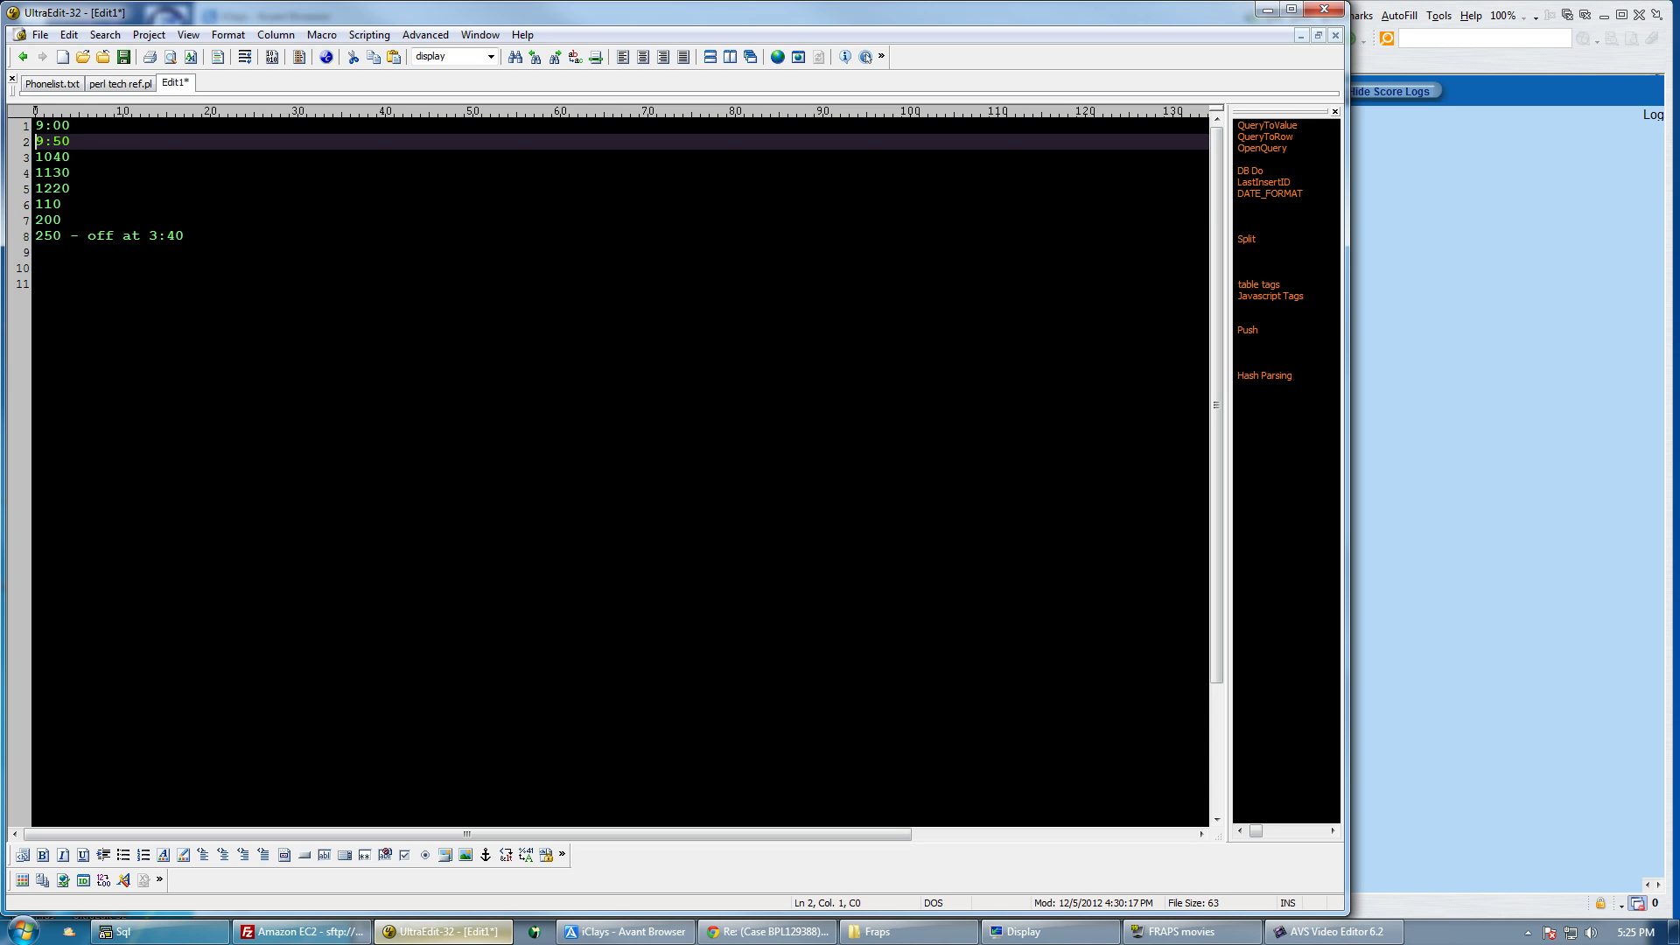
pyautogui.press('Down')
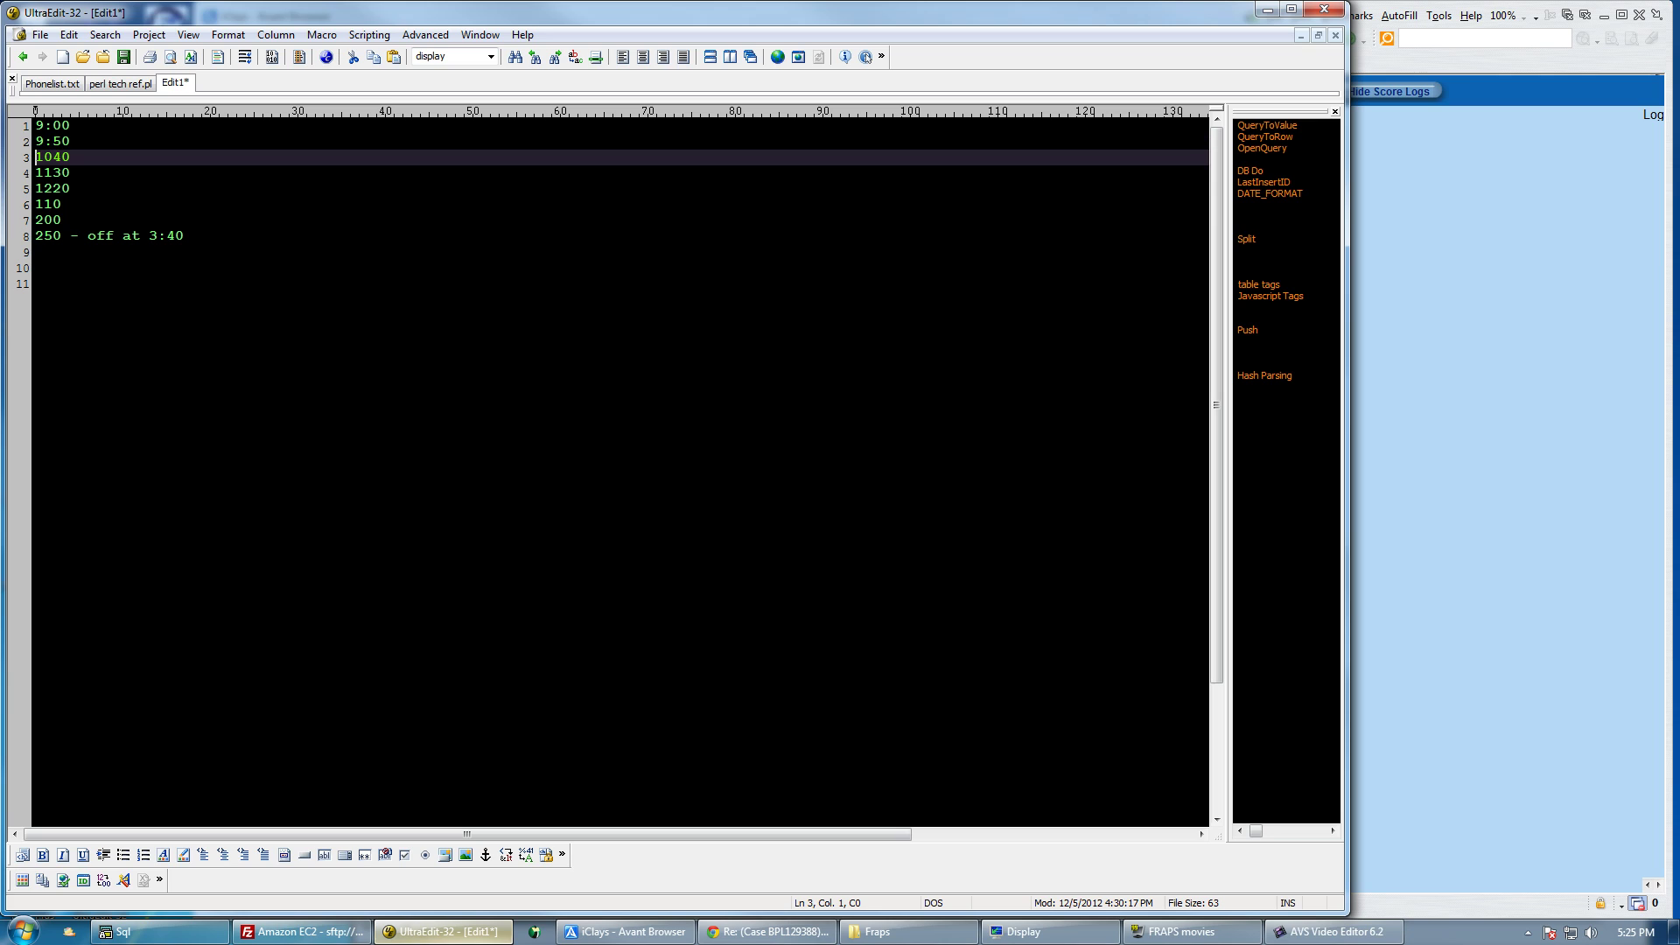
pyautogui.press('Down')
pyautogui.press('Down')
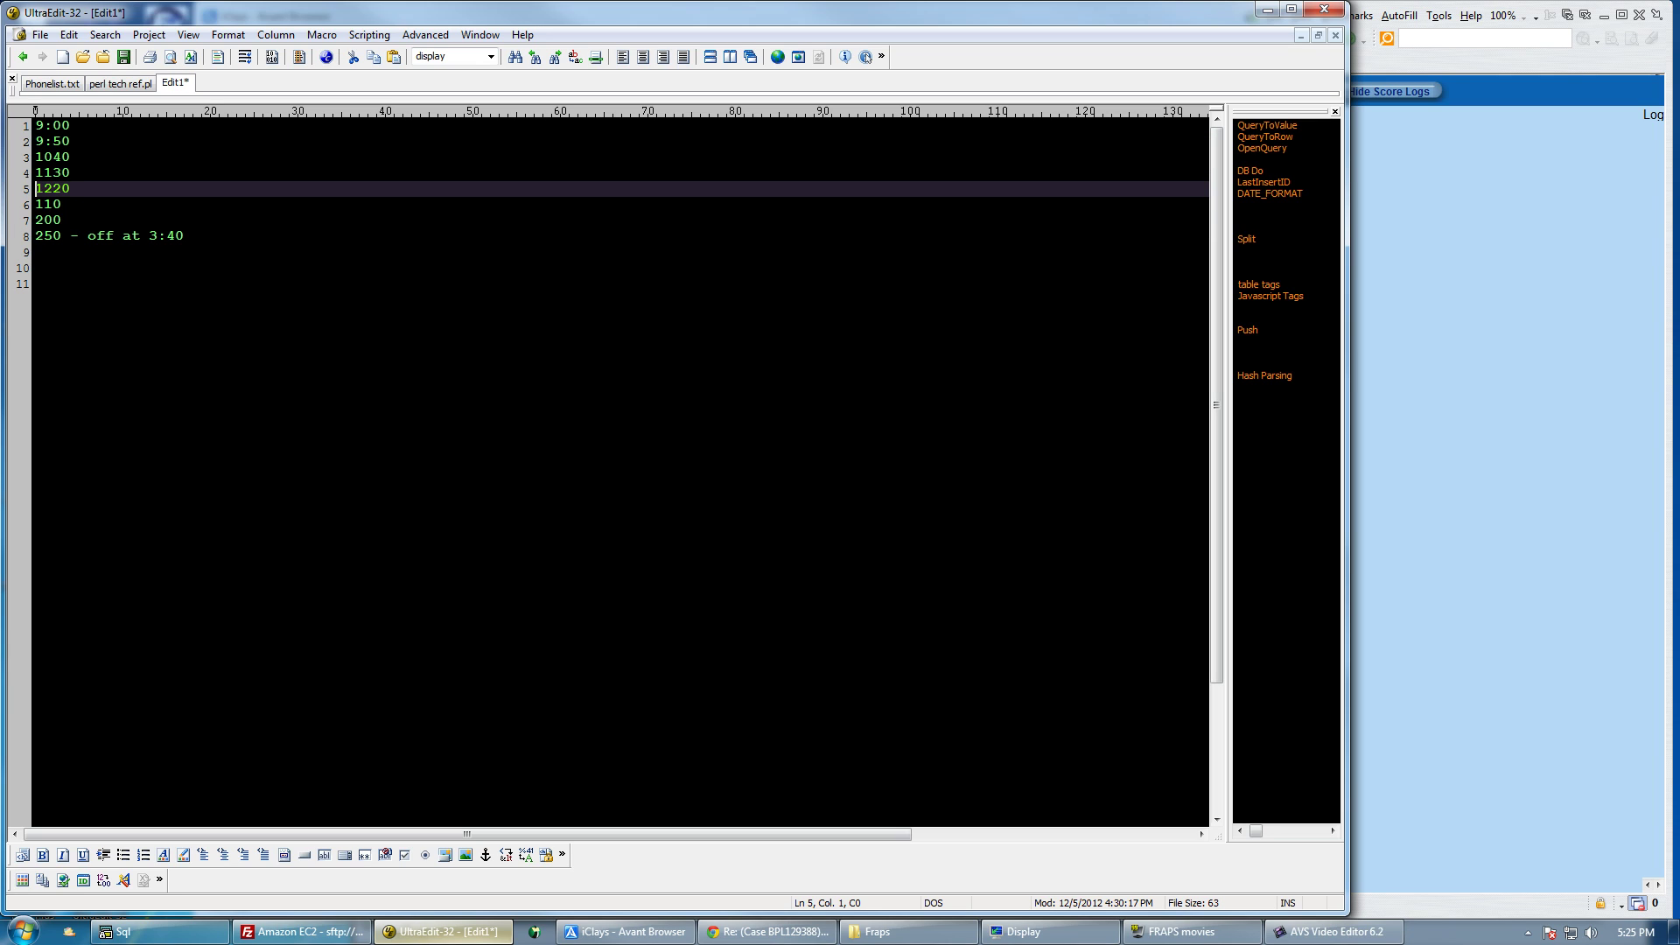
pyautogui.press('Down')
pyautogui.press('Down')
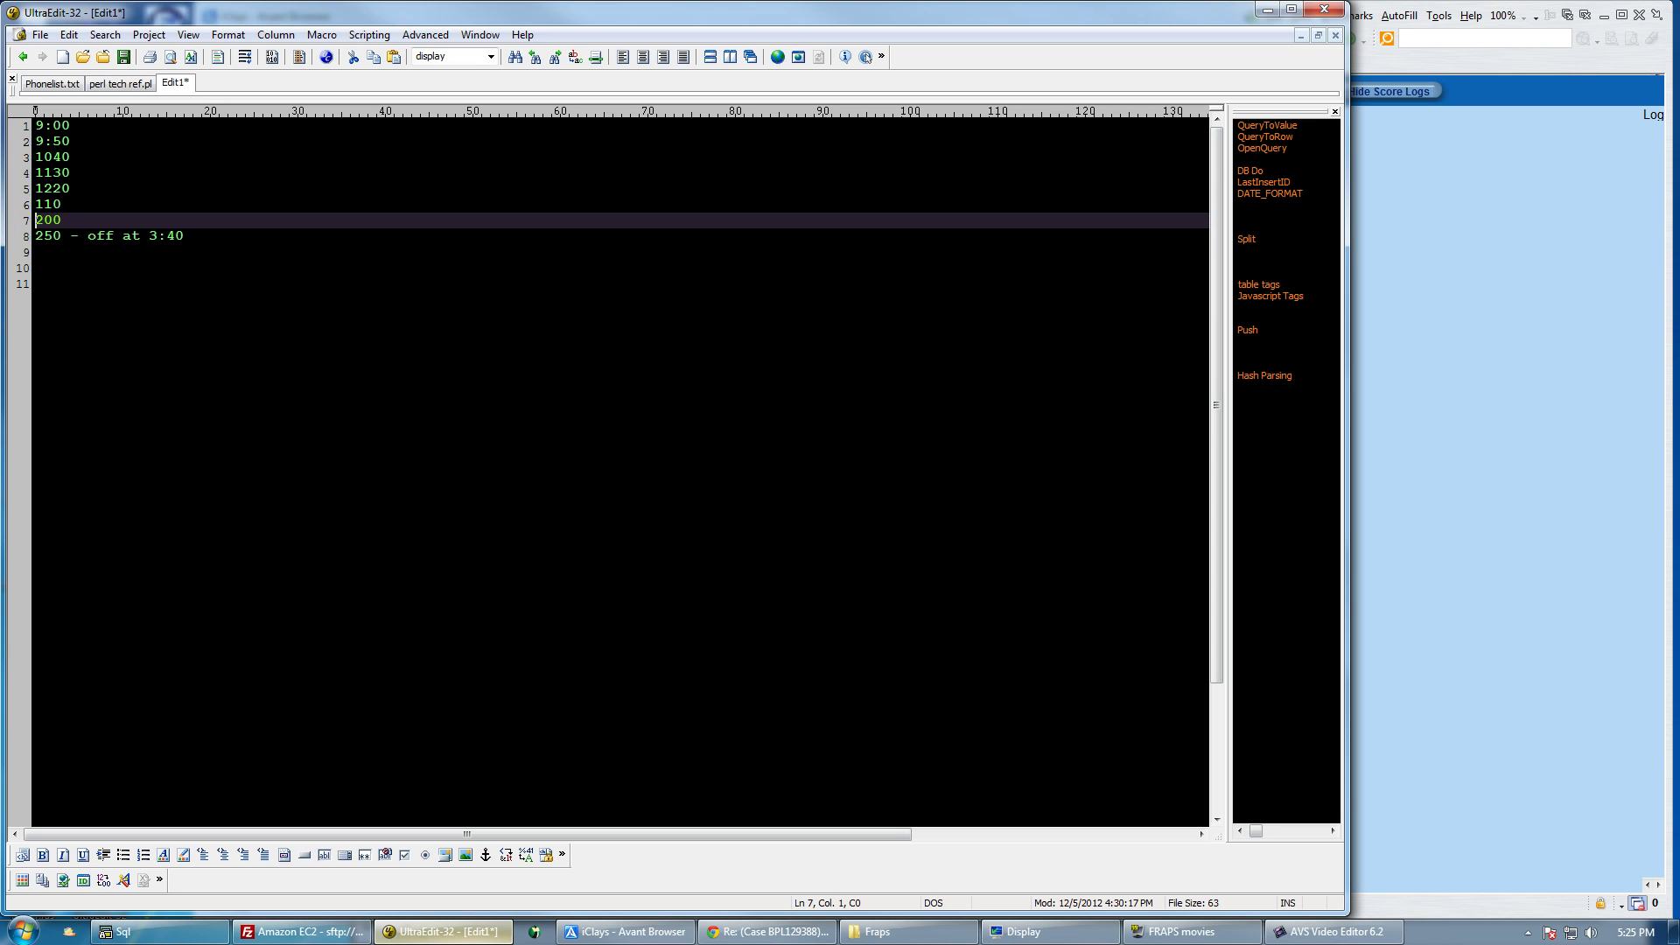
pyautogui.press('Down')
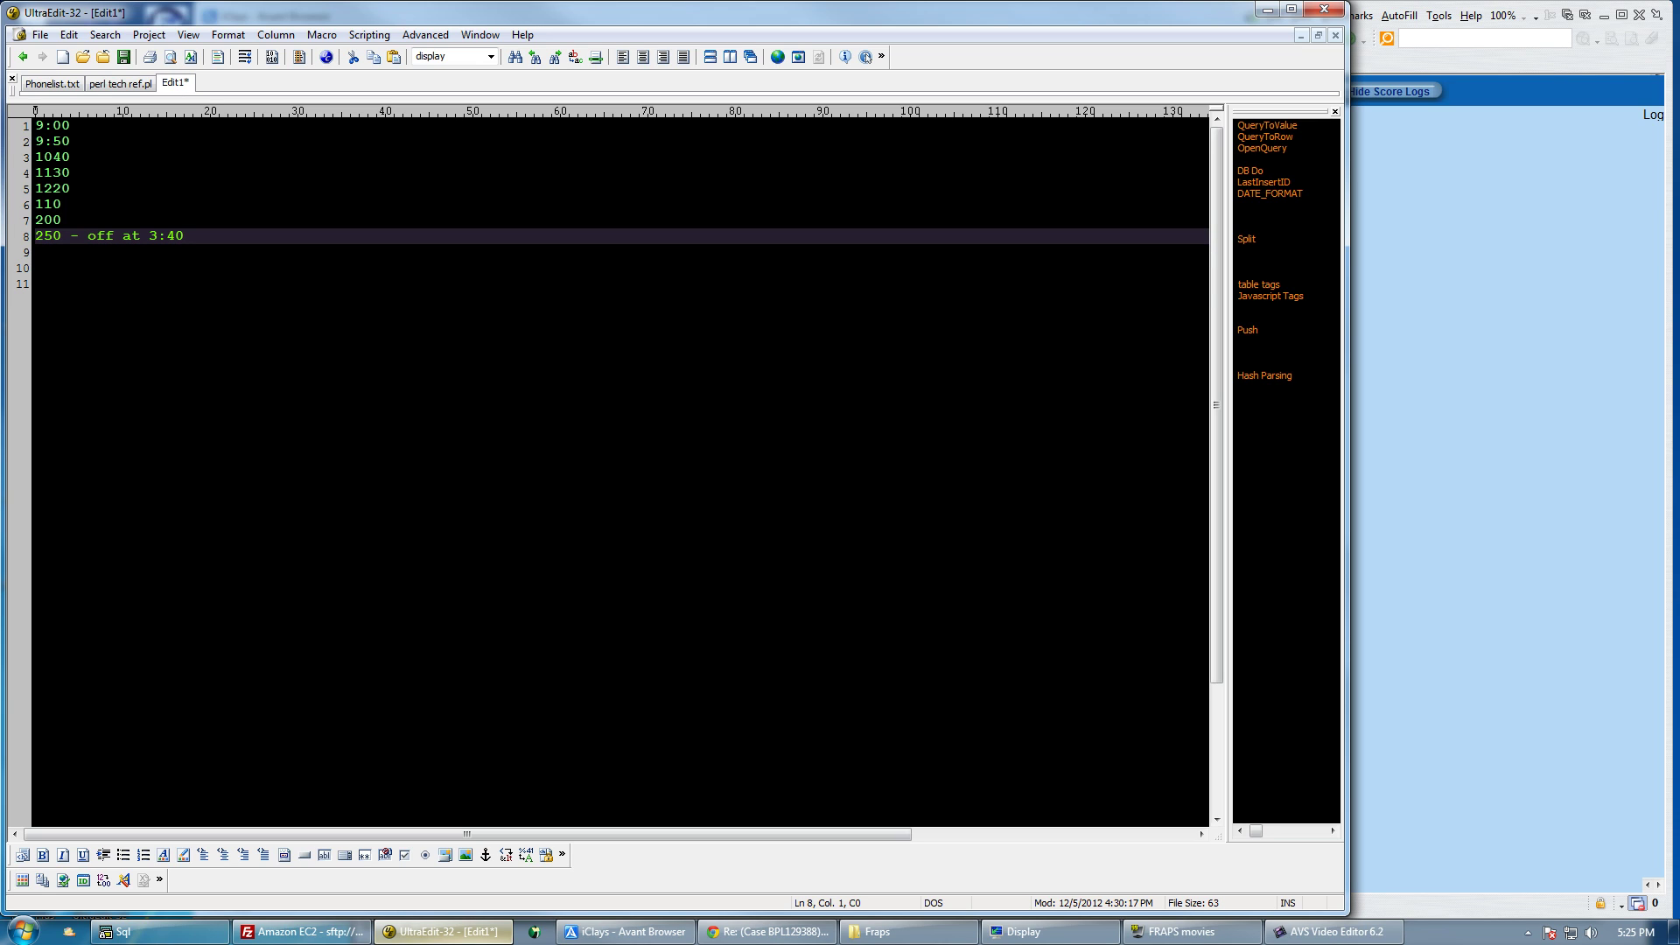
pyautogui.press('Up')
pyautogui.press('Up')
pyautogui.press('Up')
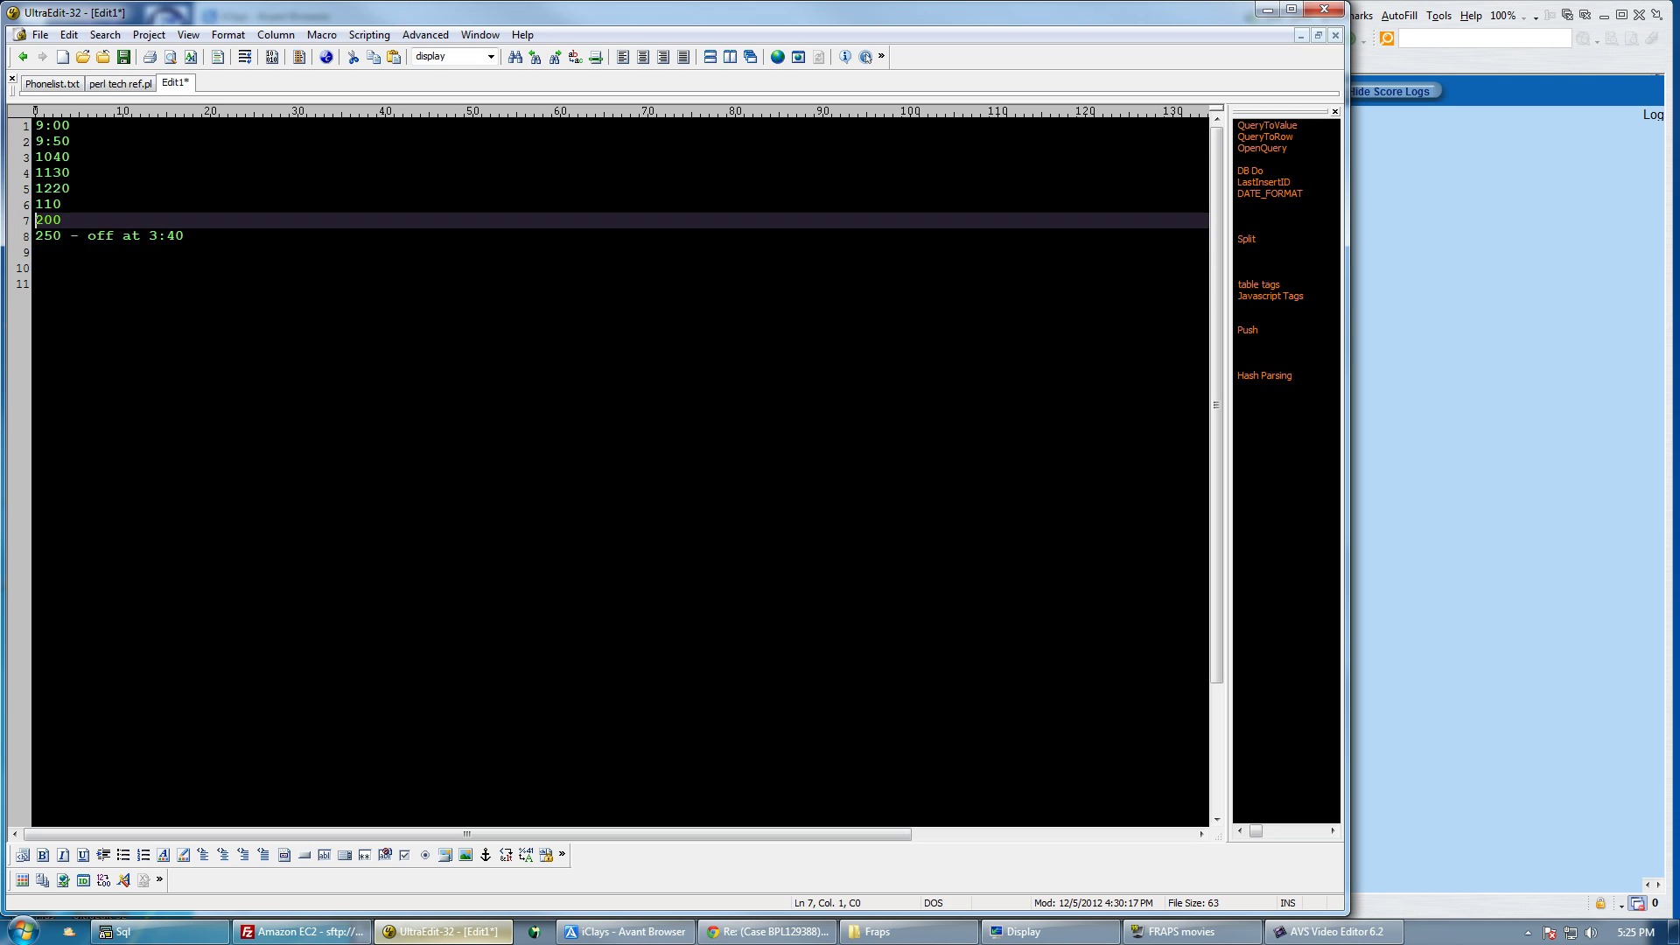
pyautogui.press('Return')
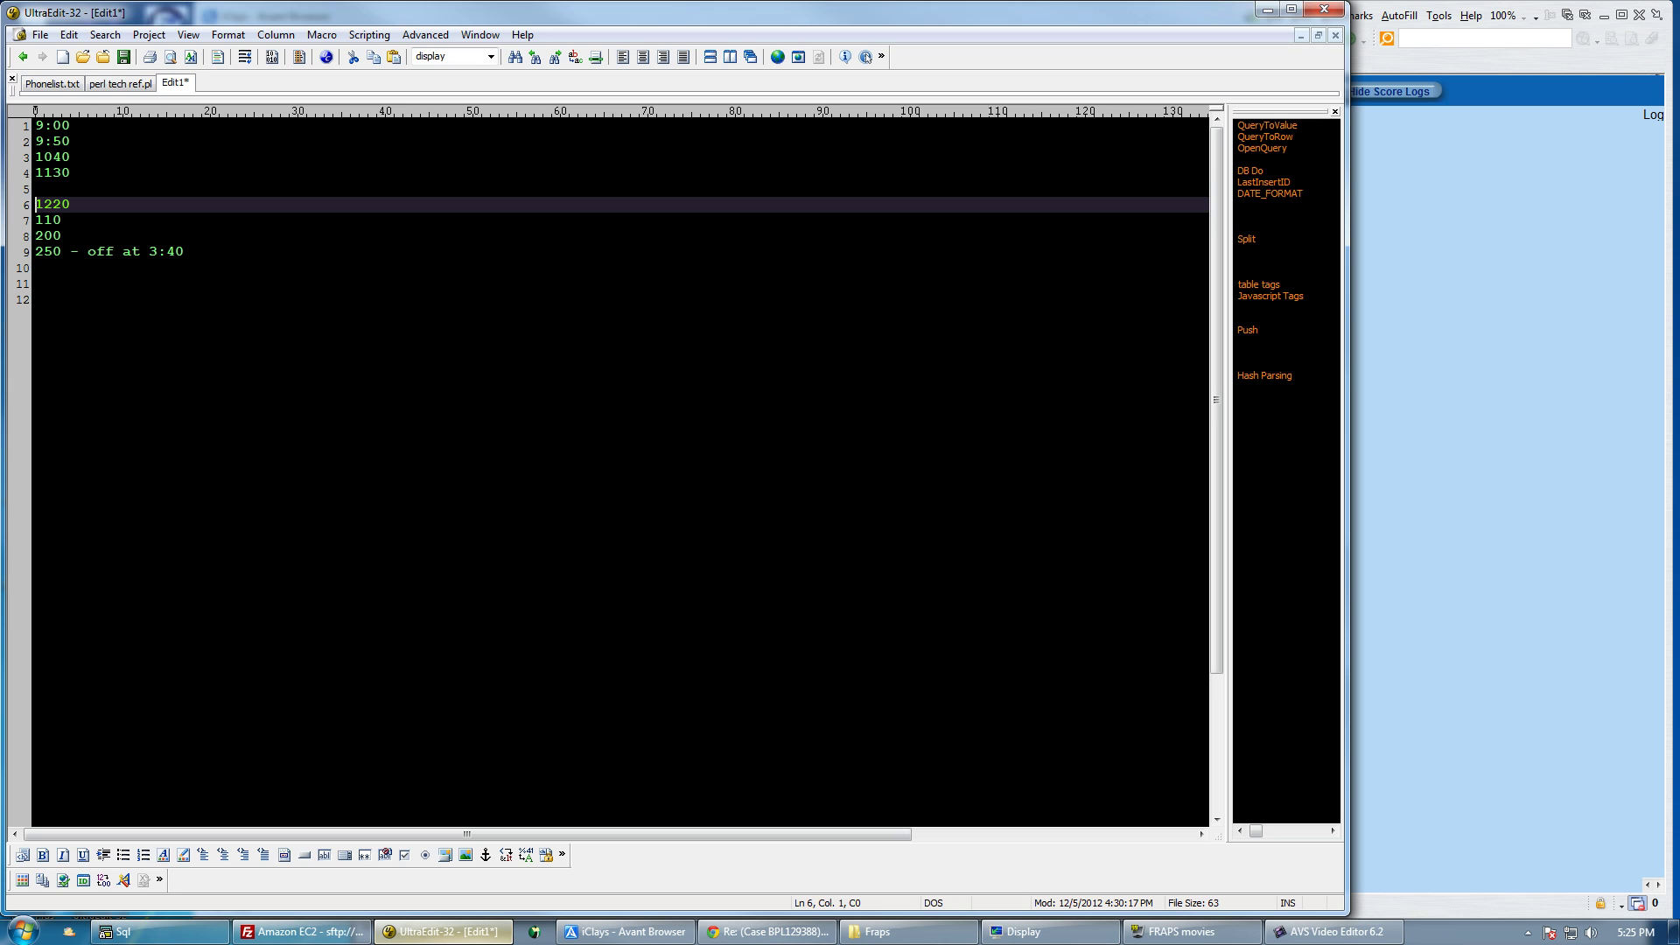
# Move the caret to the end of the last line, 'off at 3:40'
pyautogui.press('Up')
pyautogui.press('Up')
pyautogui.press('Up')
pyautogui.press('Up')
pyautogui.press('Up')
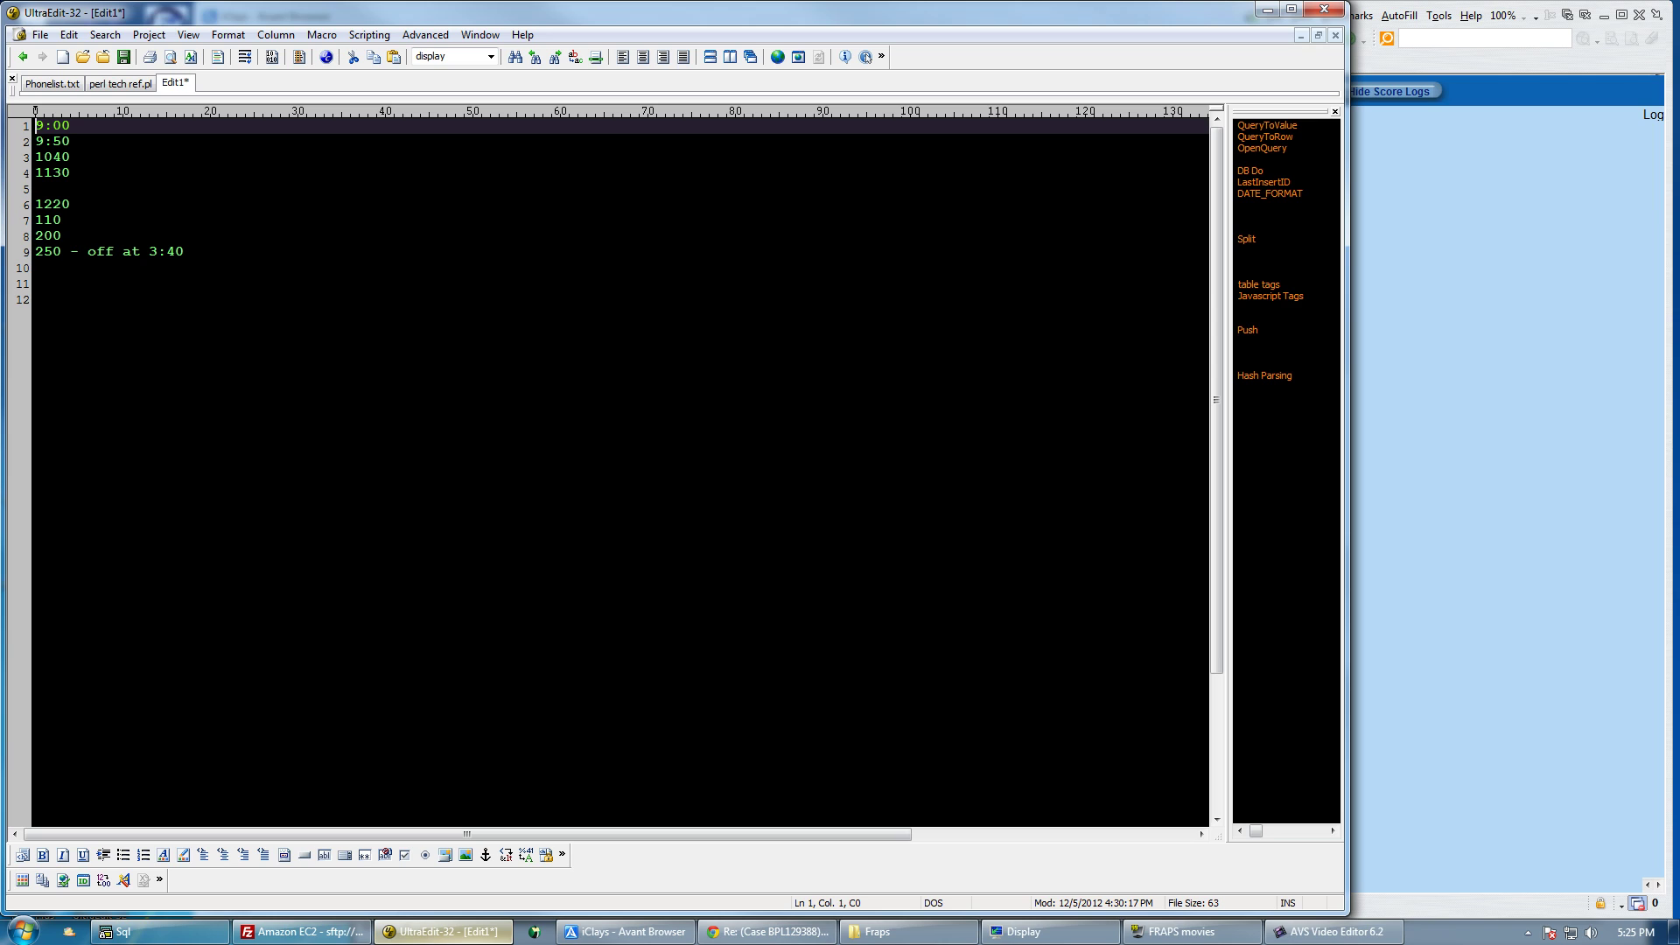
pyautogui.press('Down')
pyautogui.press('Down')
pyautogui.press('Down')
pyautogui.press('Down')
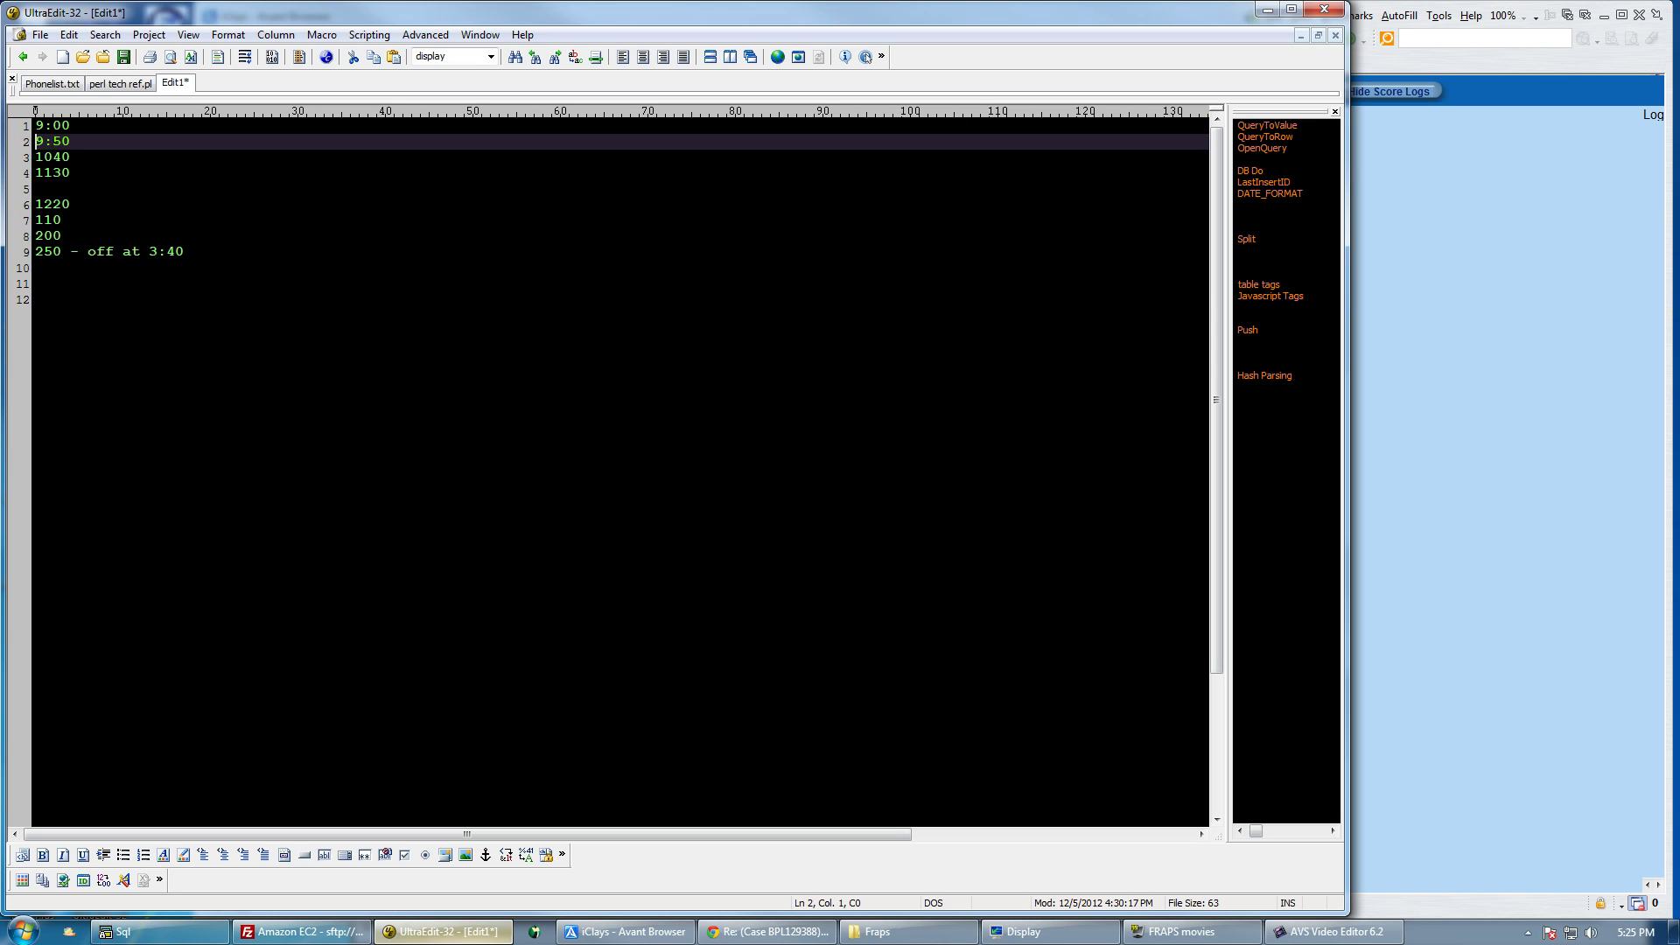
pyautogui.press('Down')
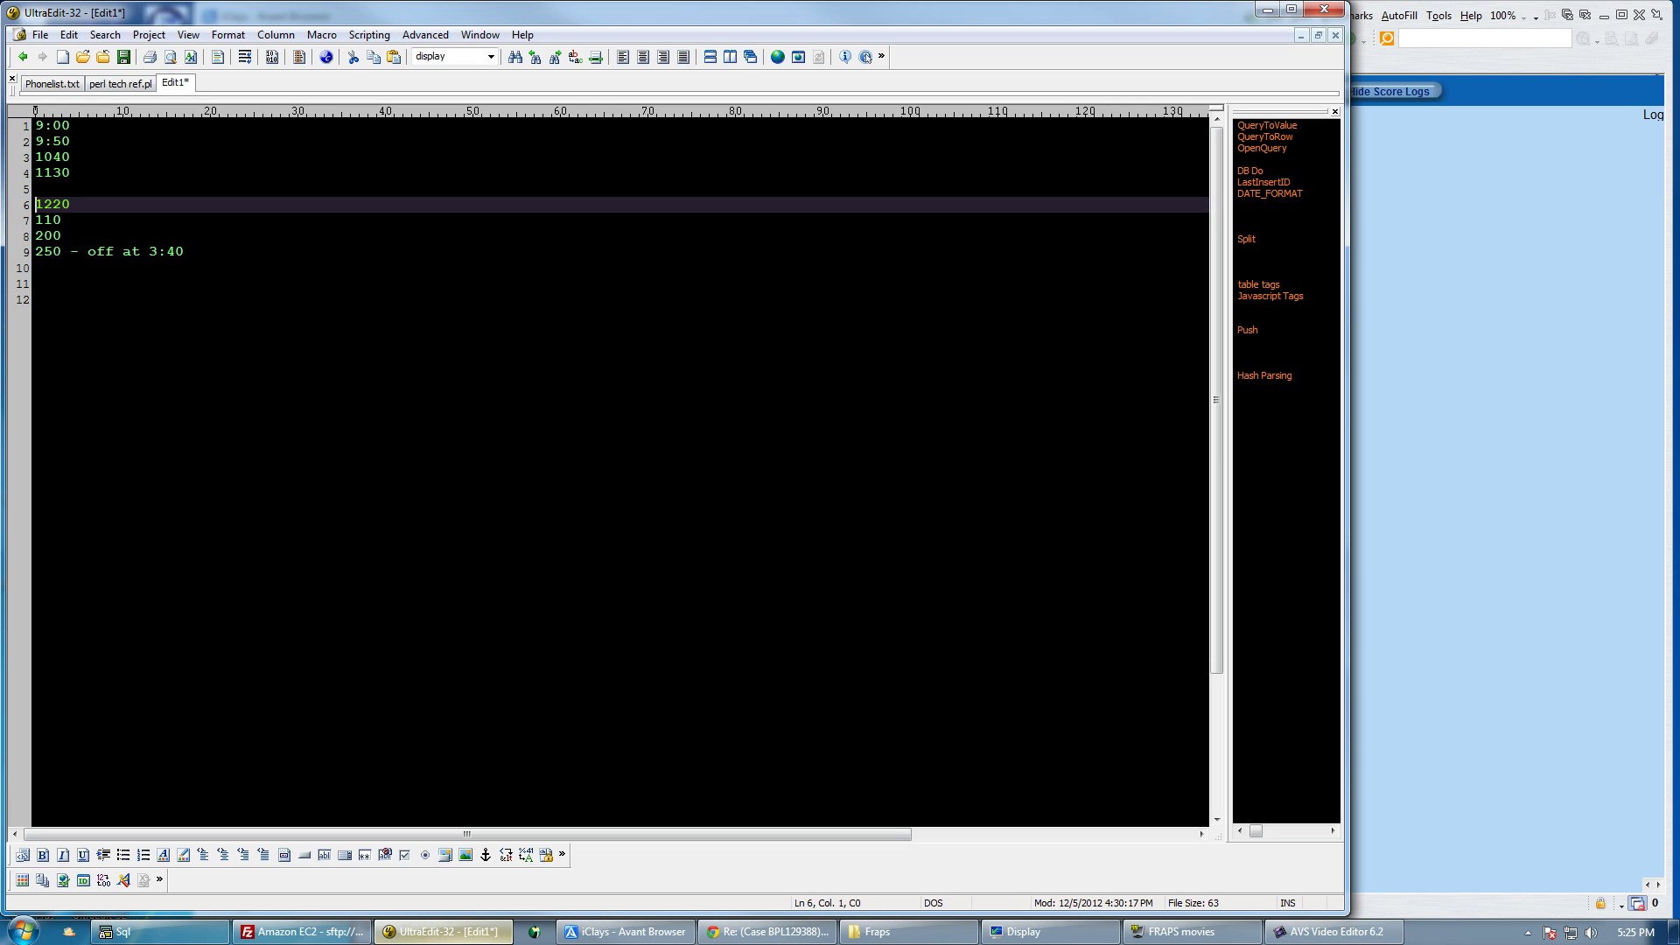
pyautogui.press('Down')
pyautogui.press('Down')
pyautogui.press('Down')
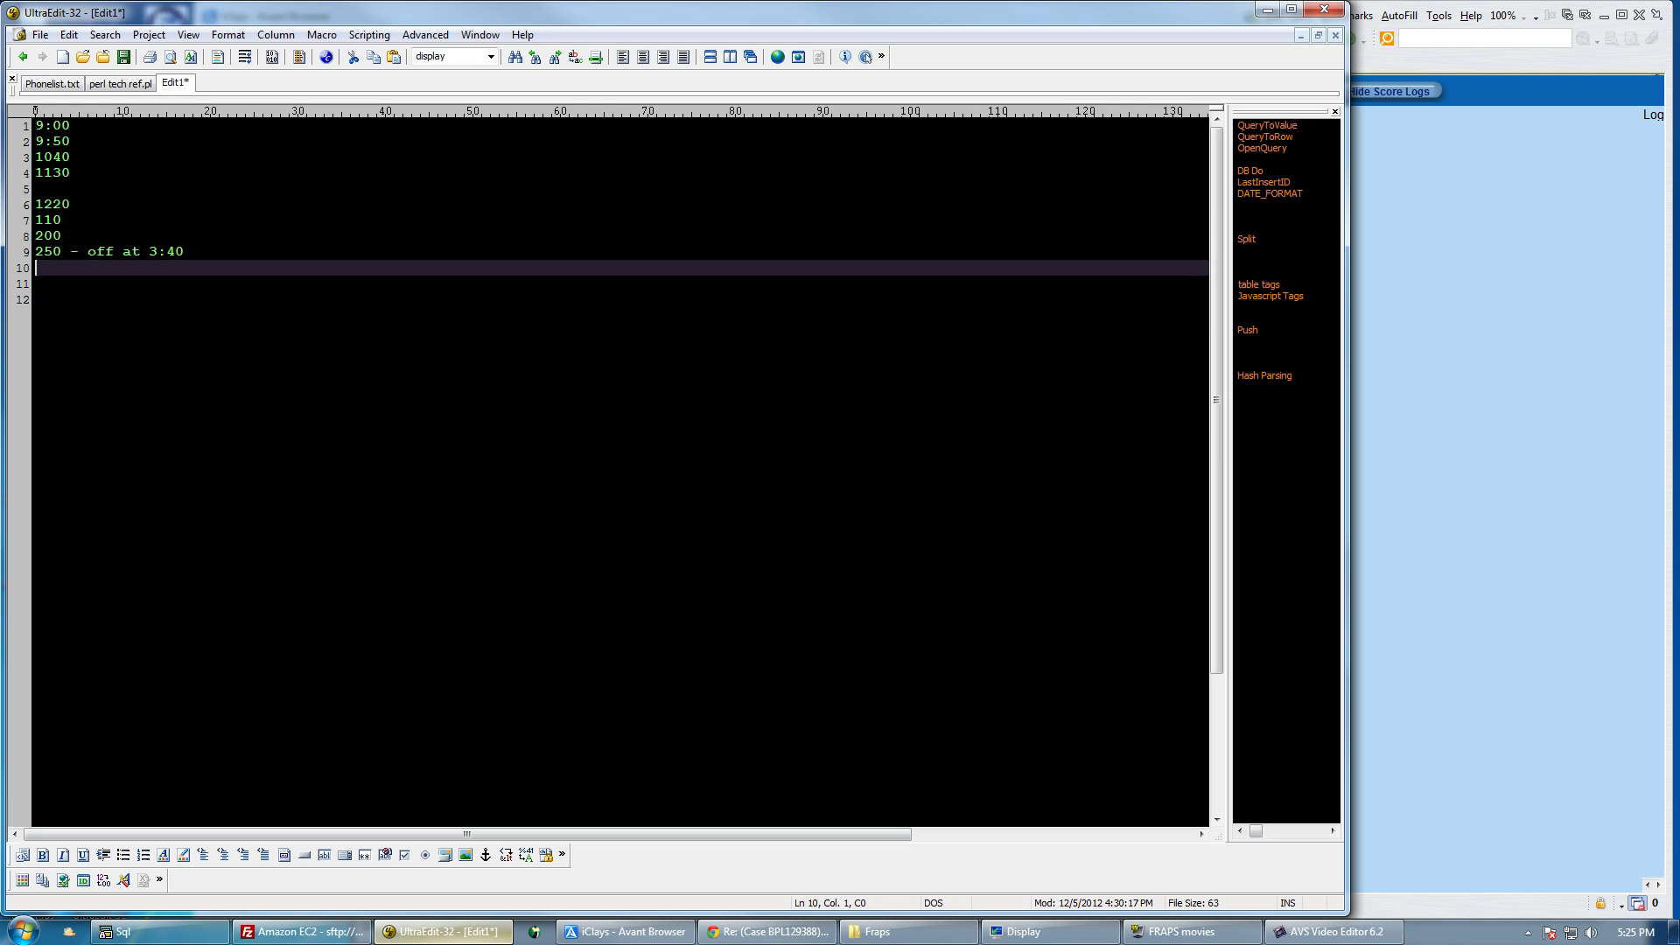
pyautogui.press('End')
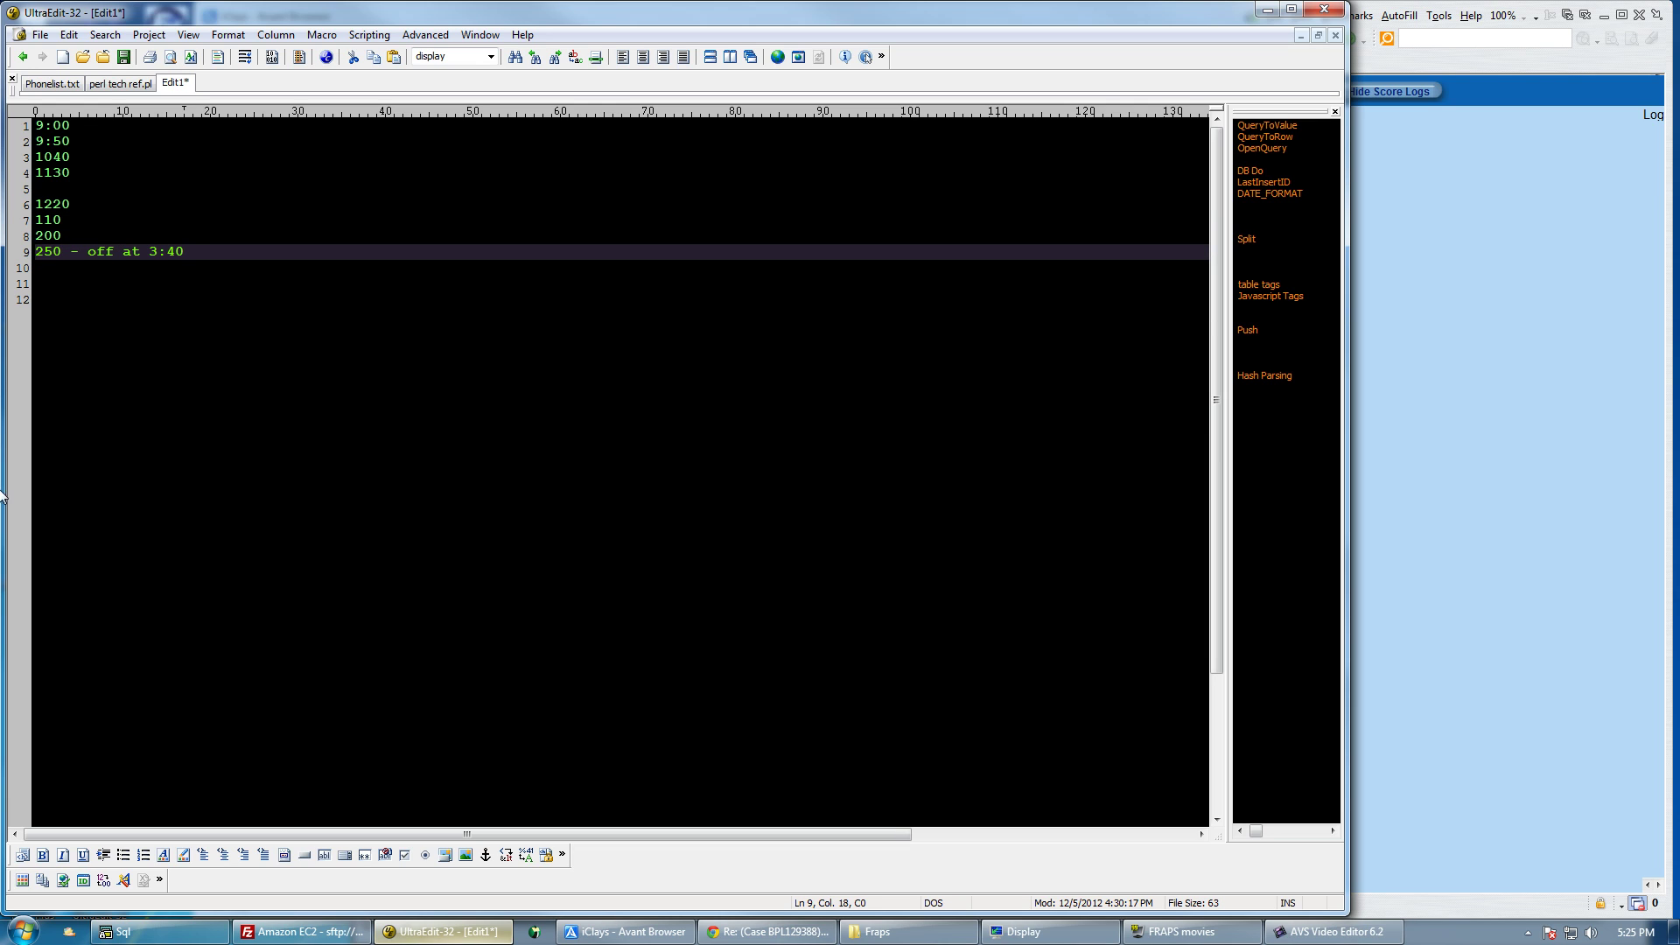
# Create 'Parcour' events as Scores Only, Create Multiple 4, type FITASC, Report to NSCA No
pyautogui.click(1485, 530)
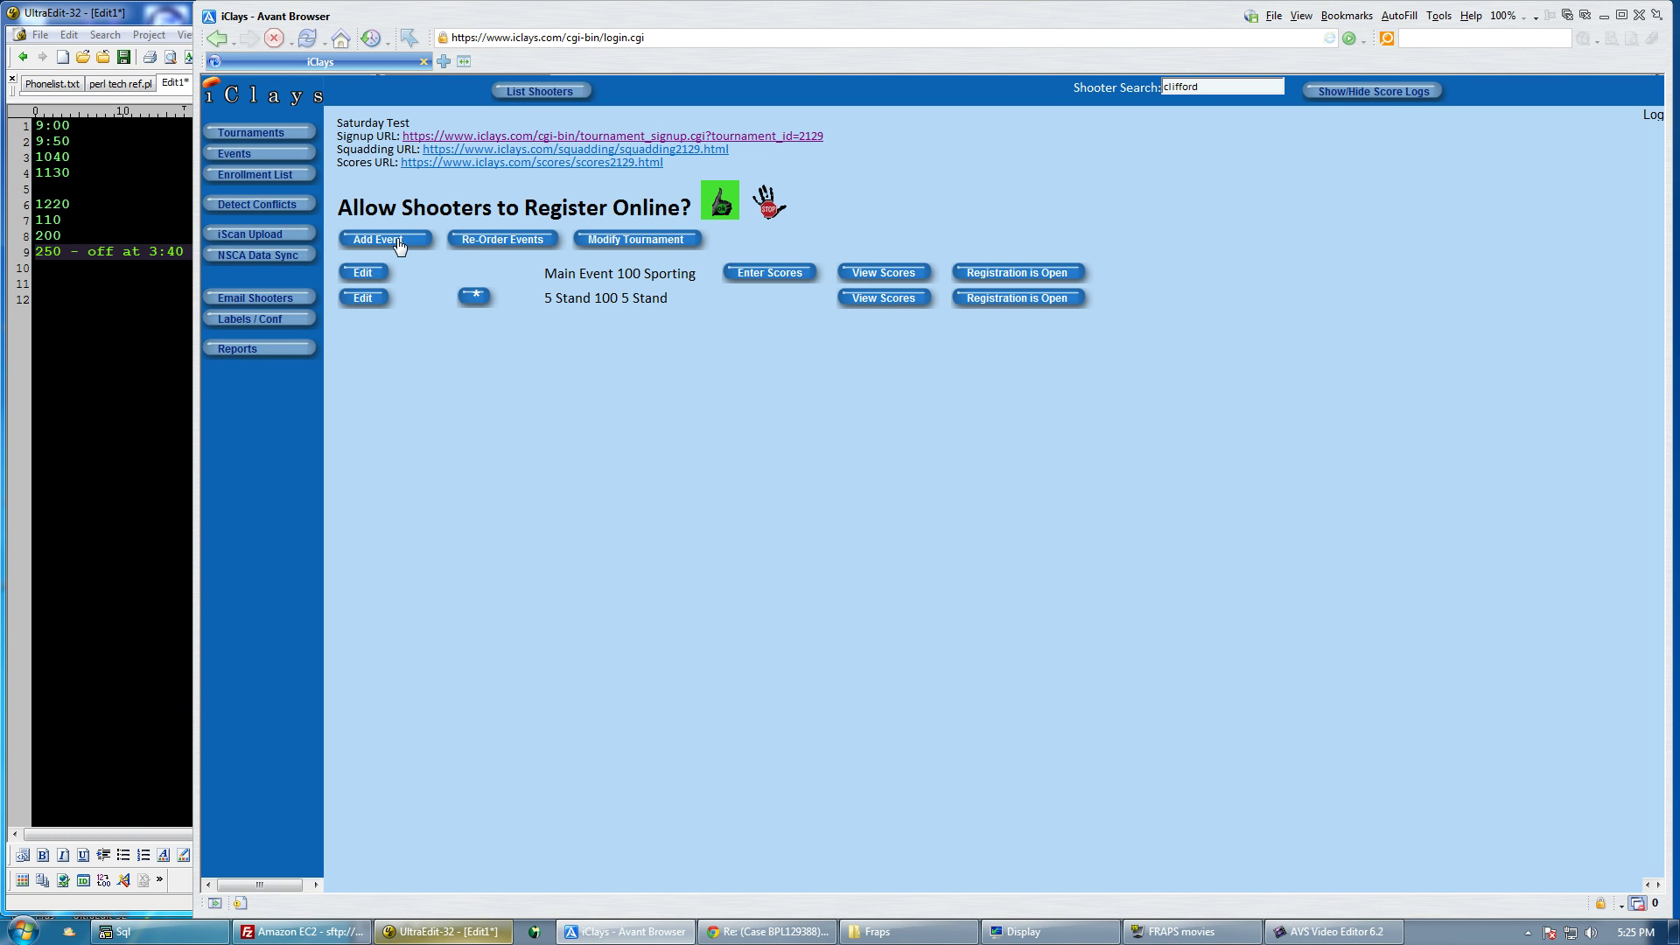
pyautogui.click(399, 239)
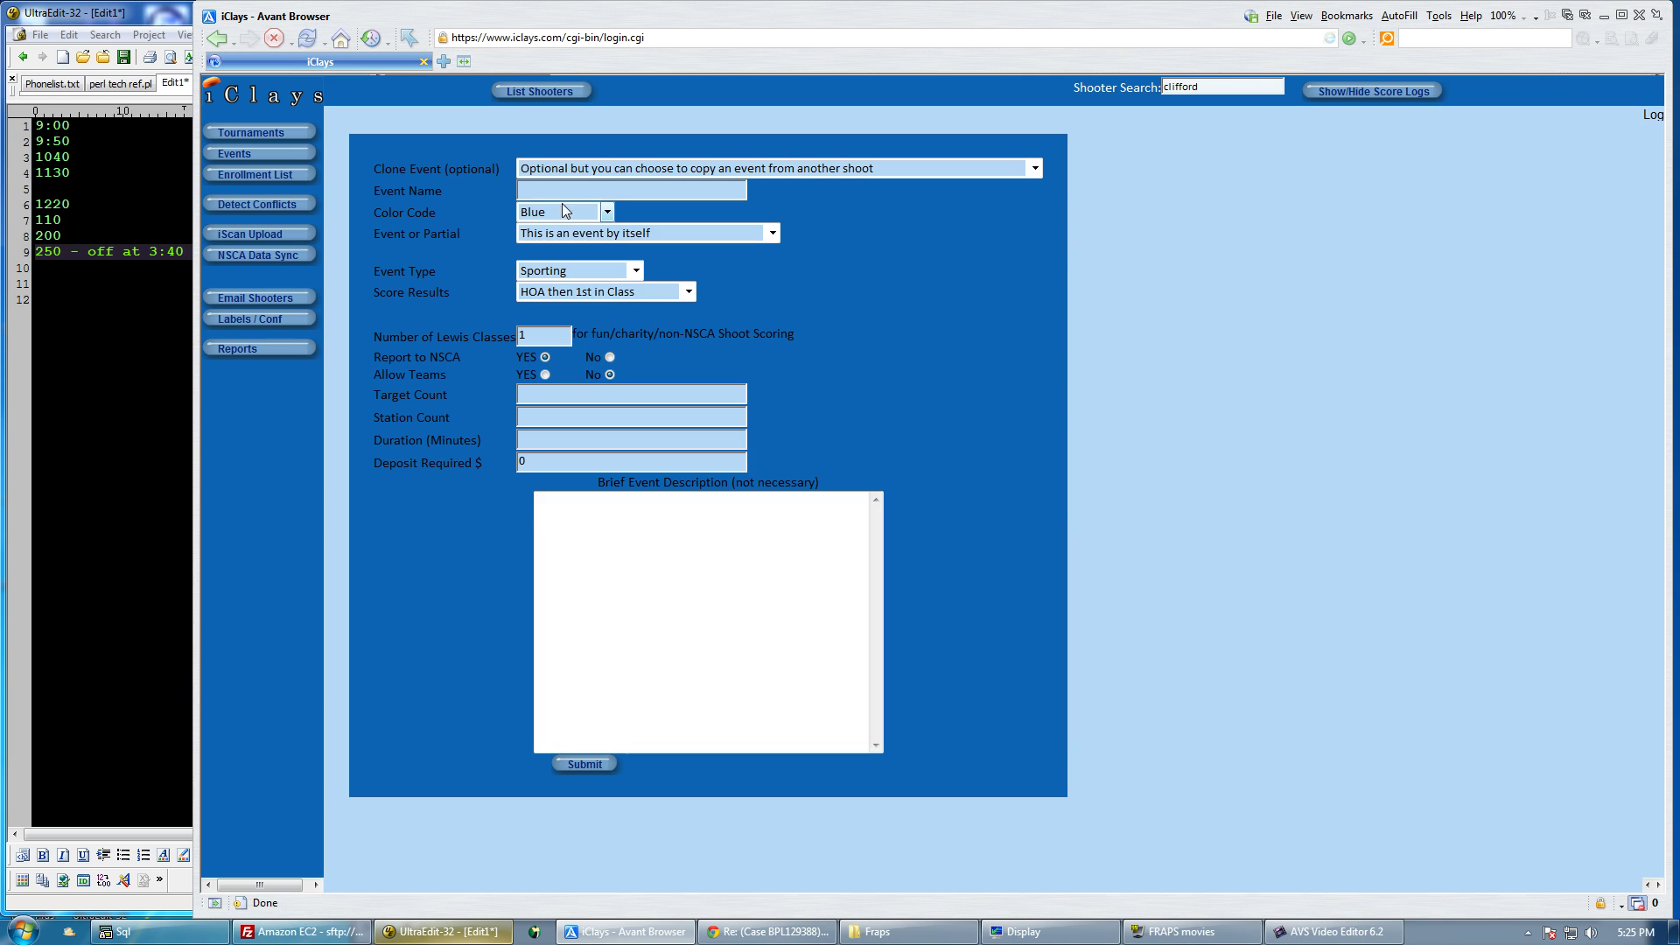
pyautogui.write('Parcour')
pyautogui.click(701, 231)
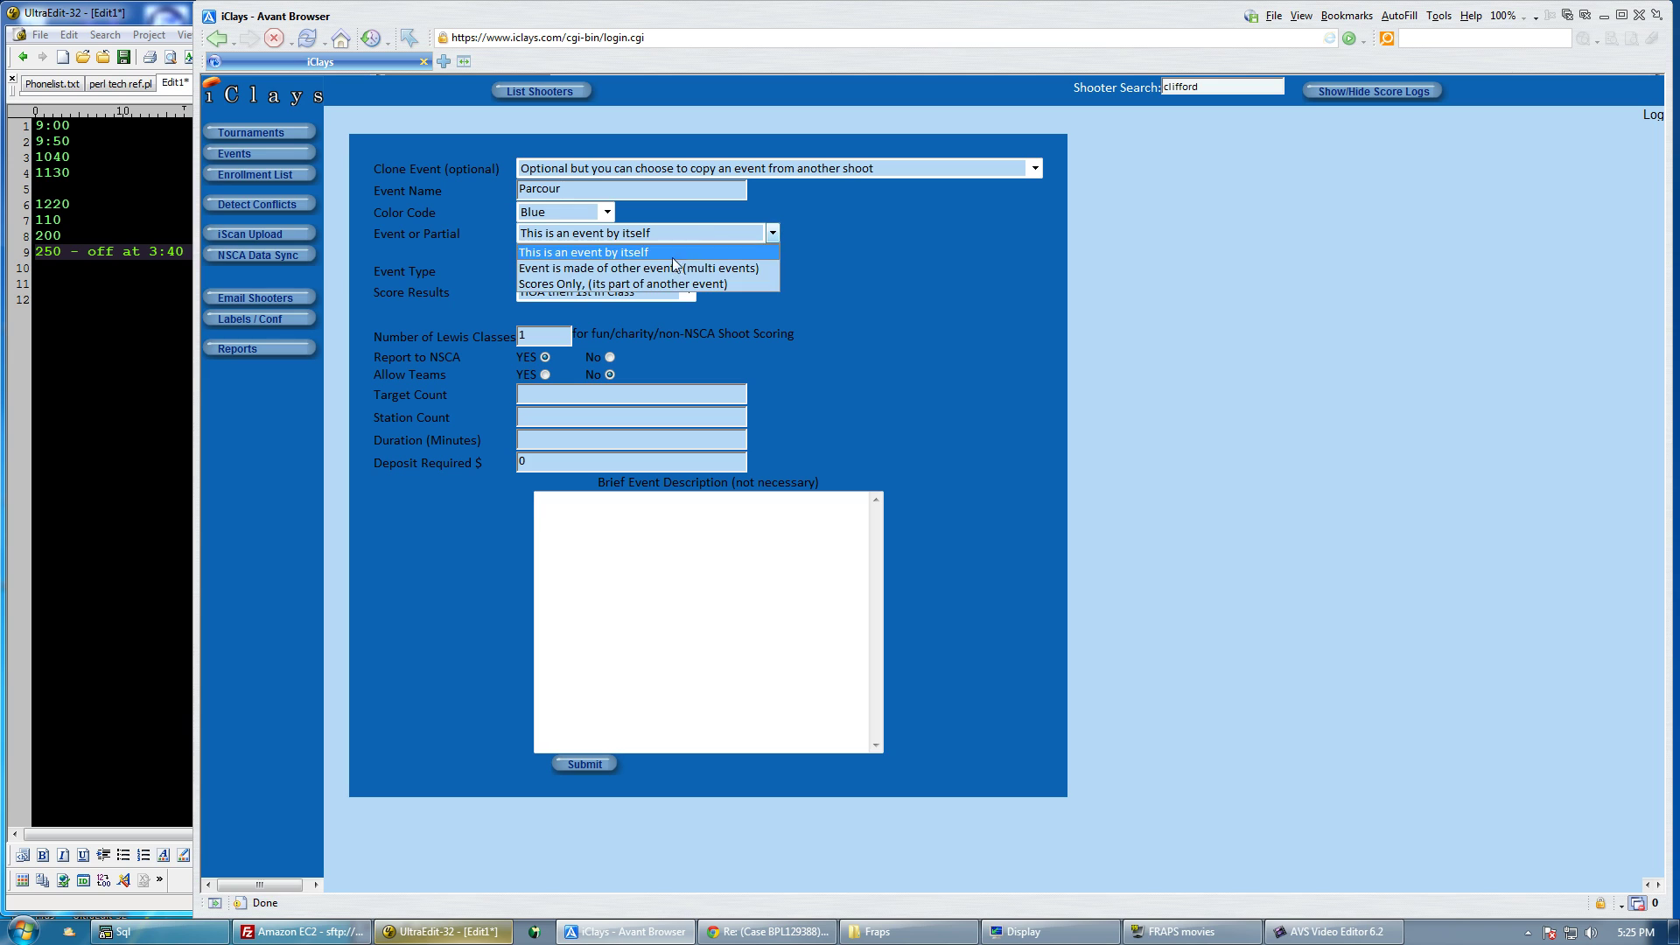
pyautogui.click(634, 284)
pyautogui.click(768, 257)
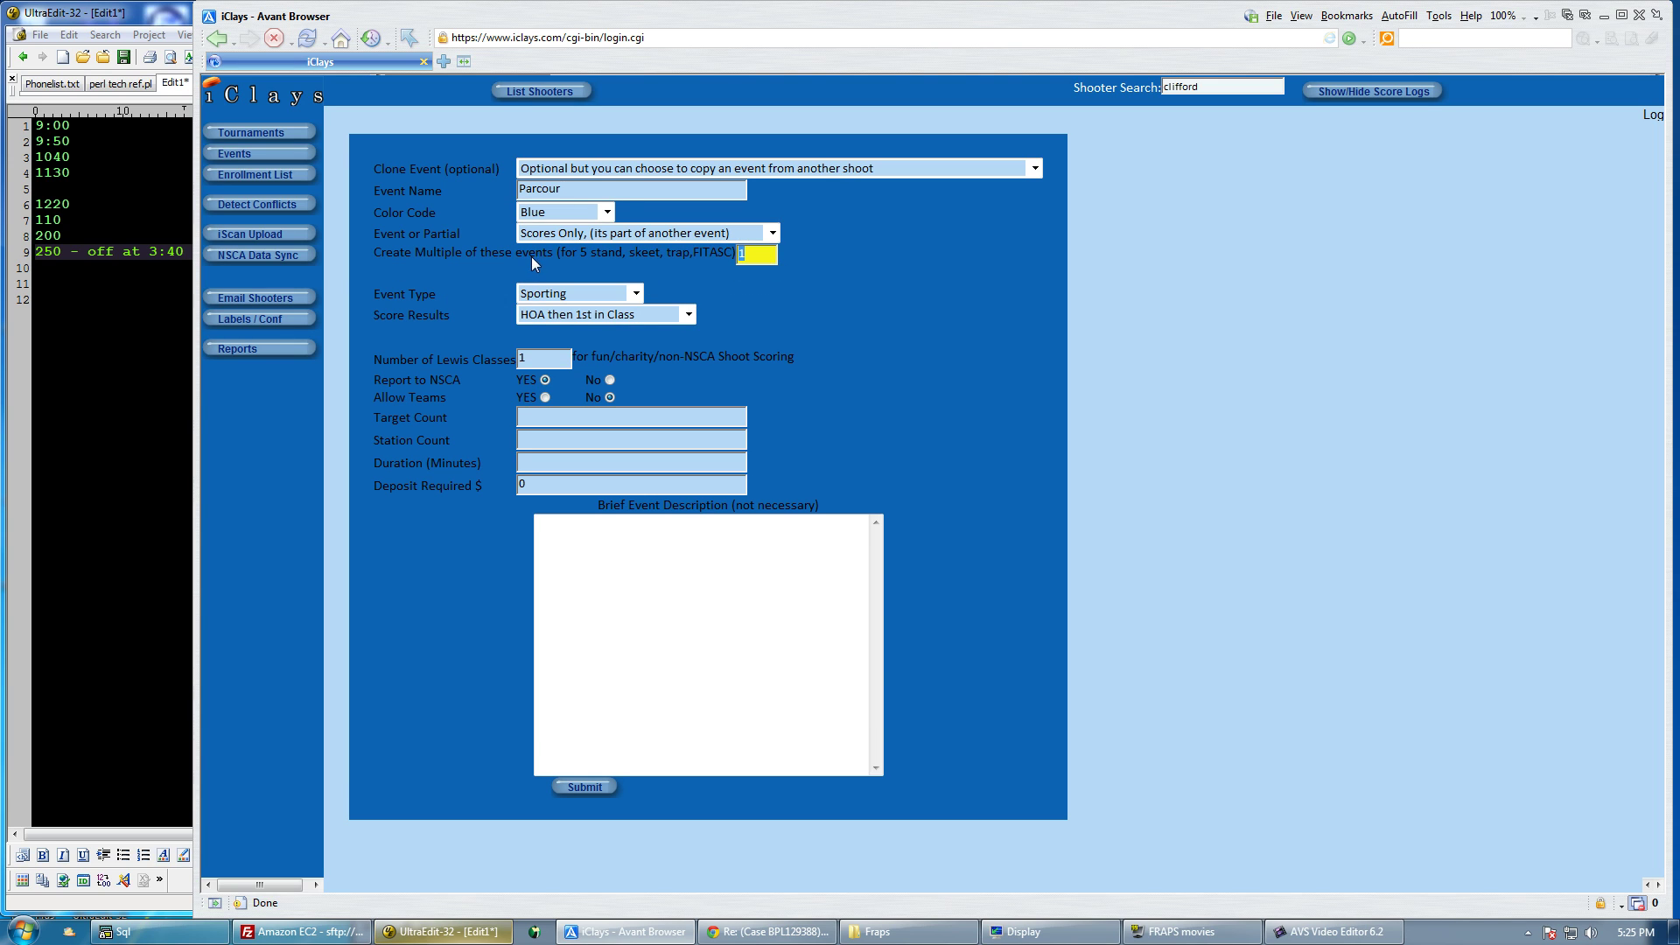
pyautogui.write('4')
pyautogui.click(565, 295)
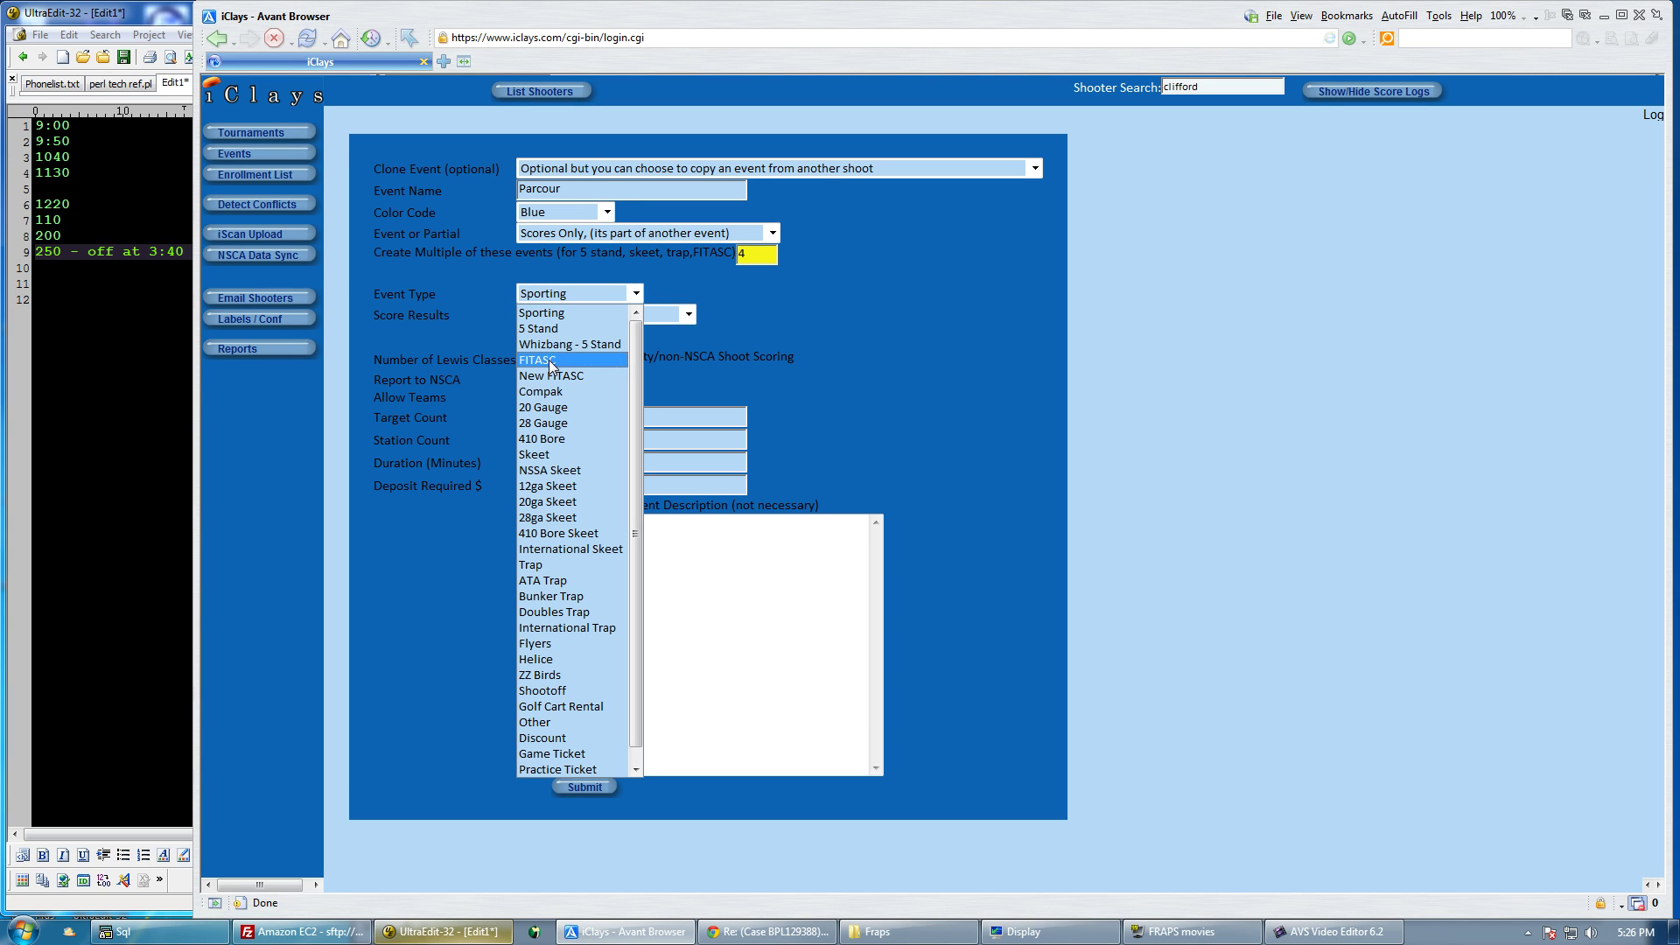
pyautogui.click(551, 360)
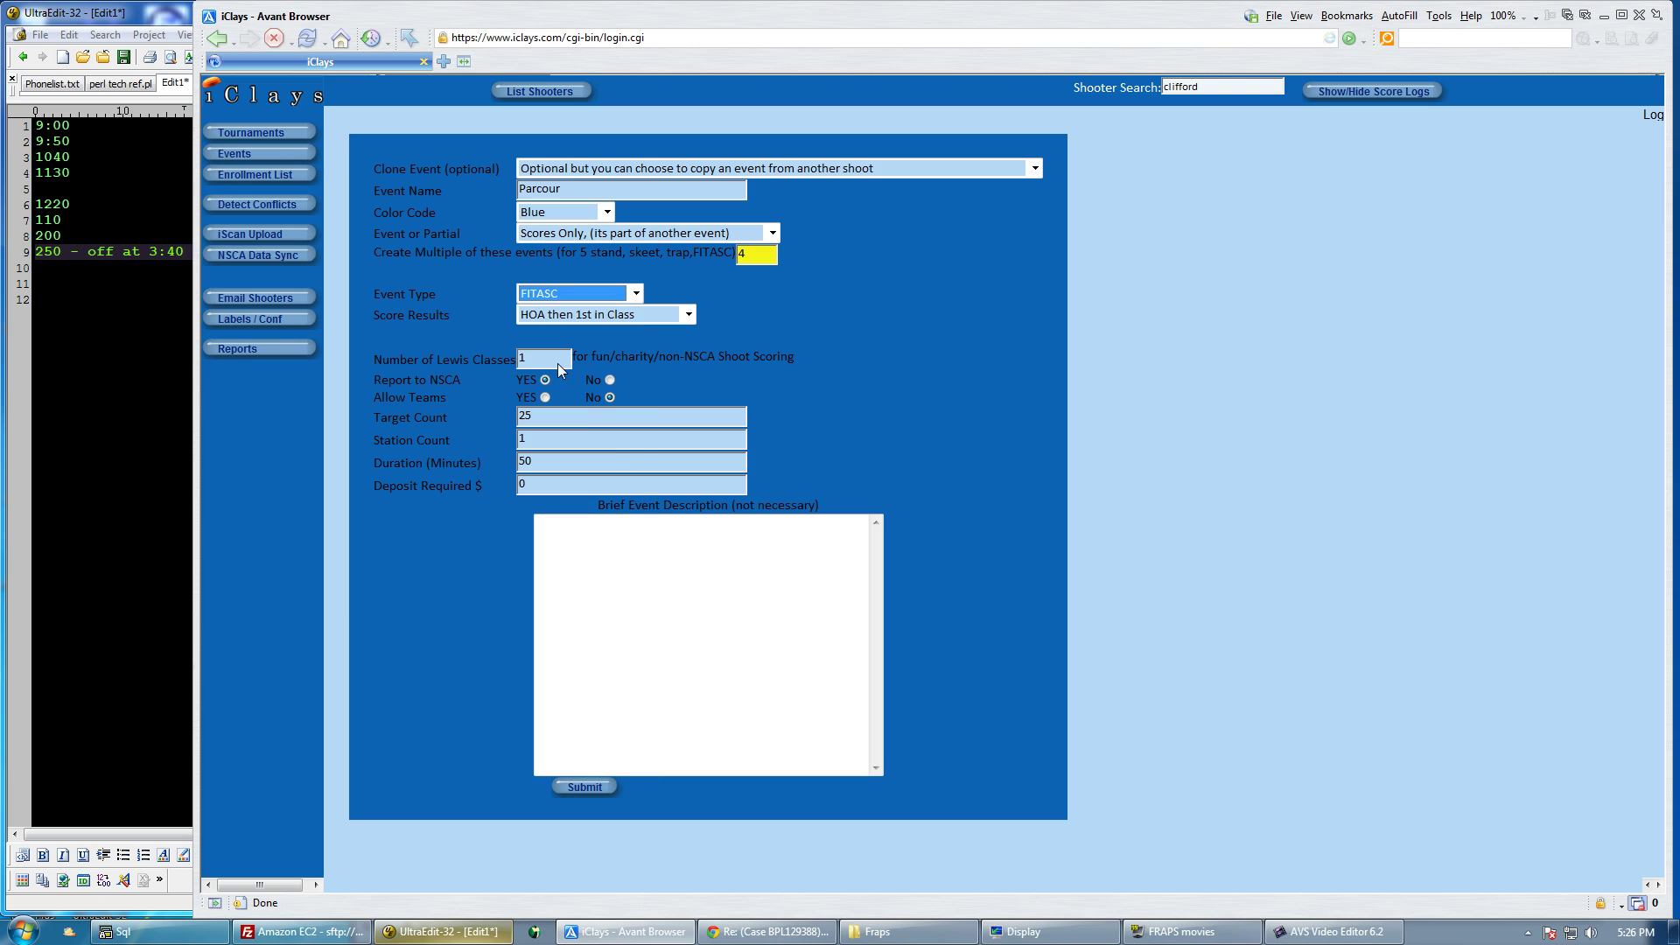
pyautogui.click(610, 381)
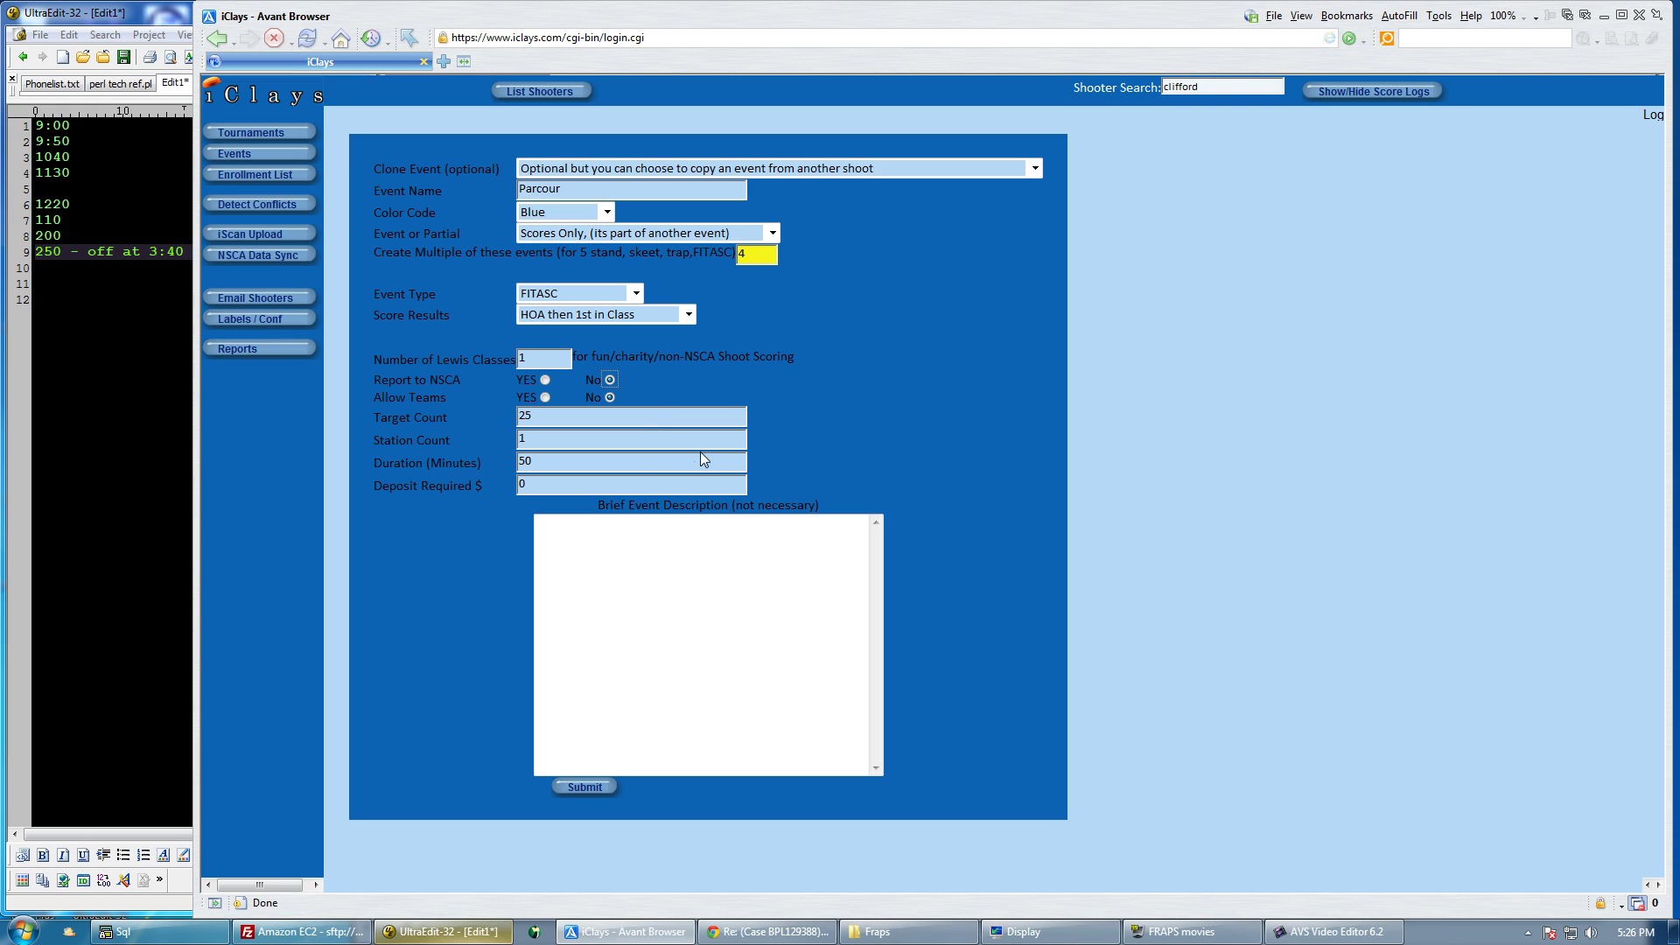
pyautogui.click(537, 418)
pyautogui.click(595, 789)
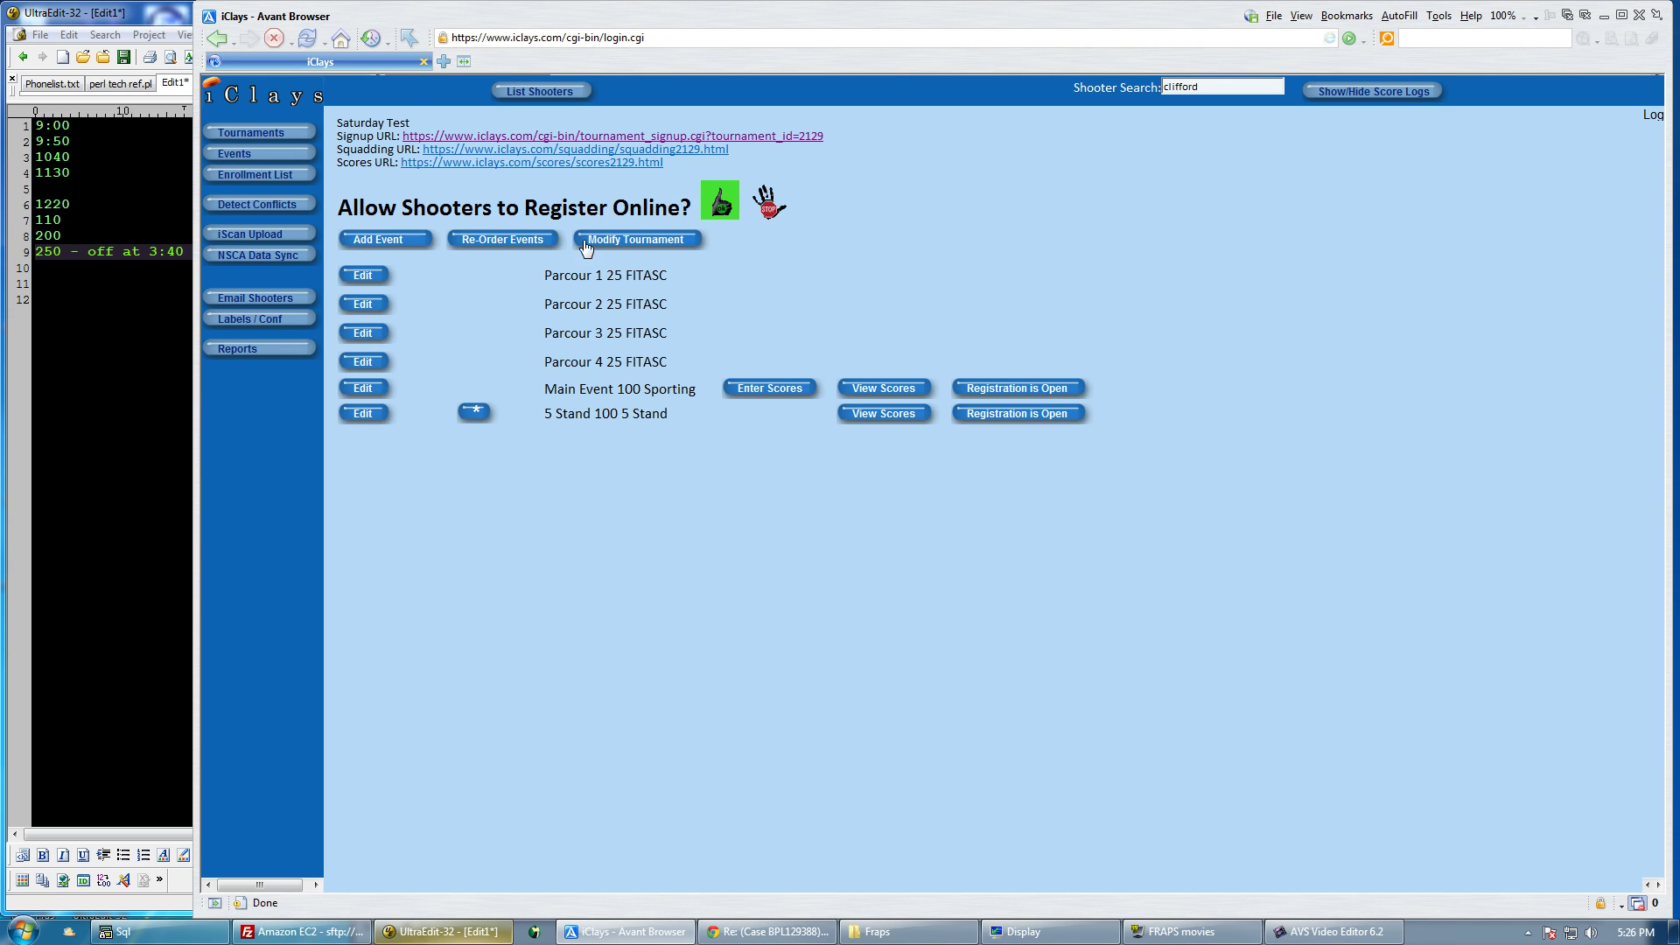
# Start a new event named 'Fitasc' built from sub events Parcour 1, 2, 3 and 4
pyautogui.click(385, 239)
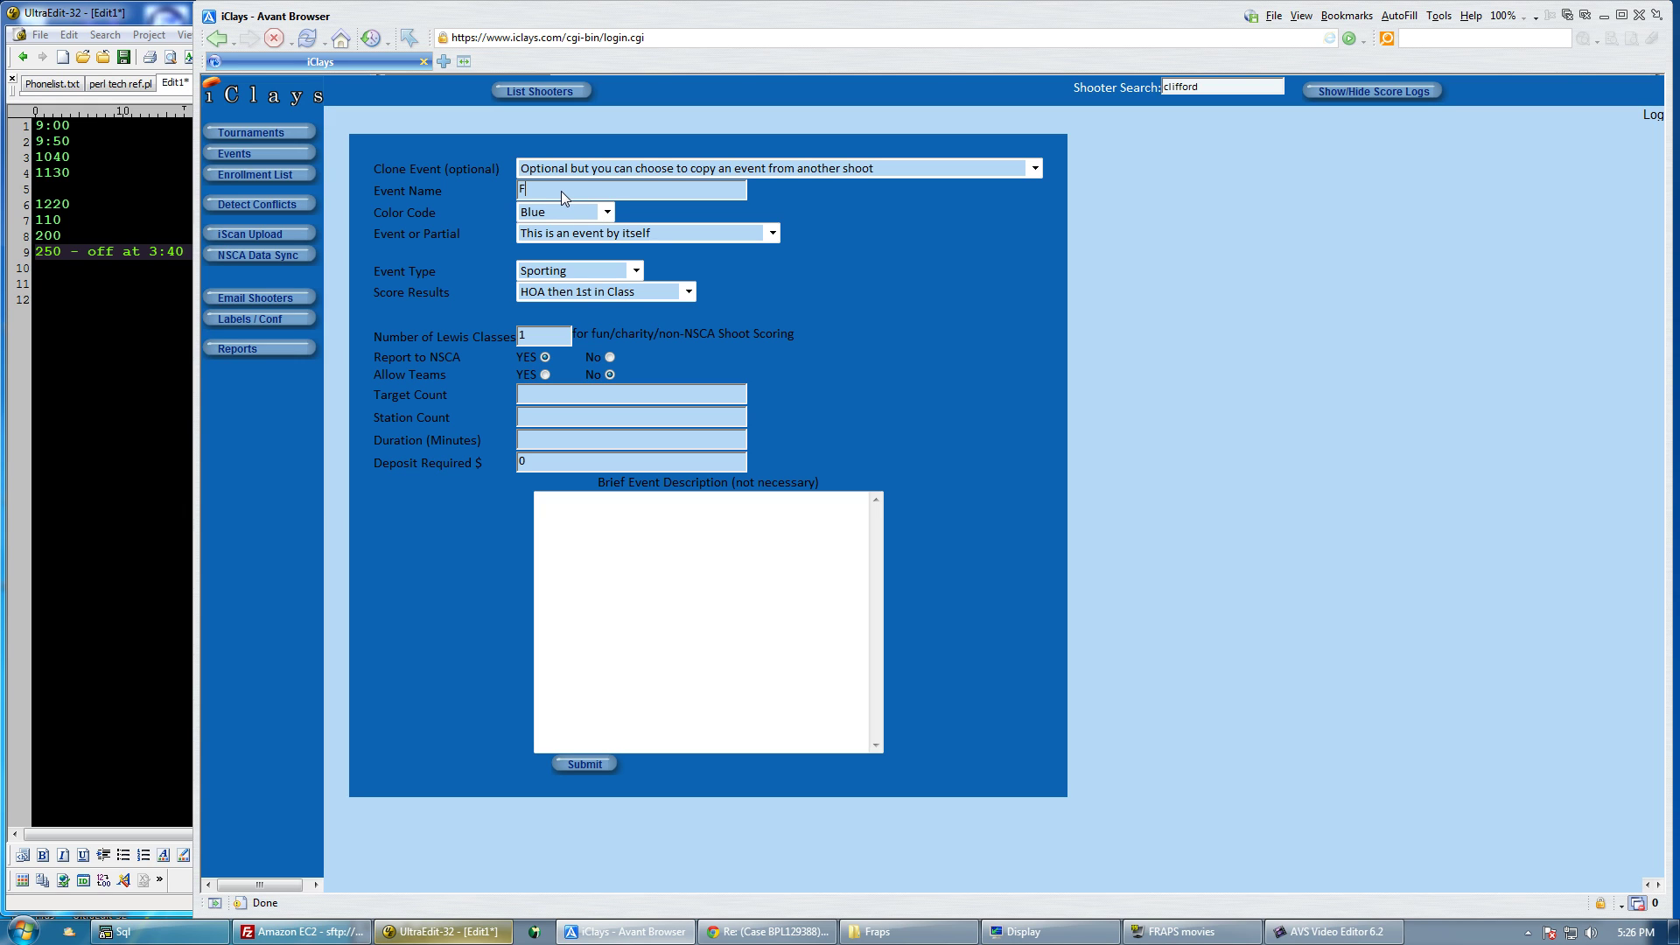
pyautogui.click(560, 190)
pyautogui.write('Fitasc')
pyautogui.click(574, 232)
pyautogui.click(570, 268)
pyautogui.click(585, 251)
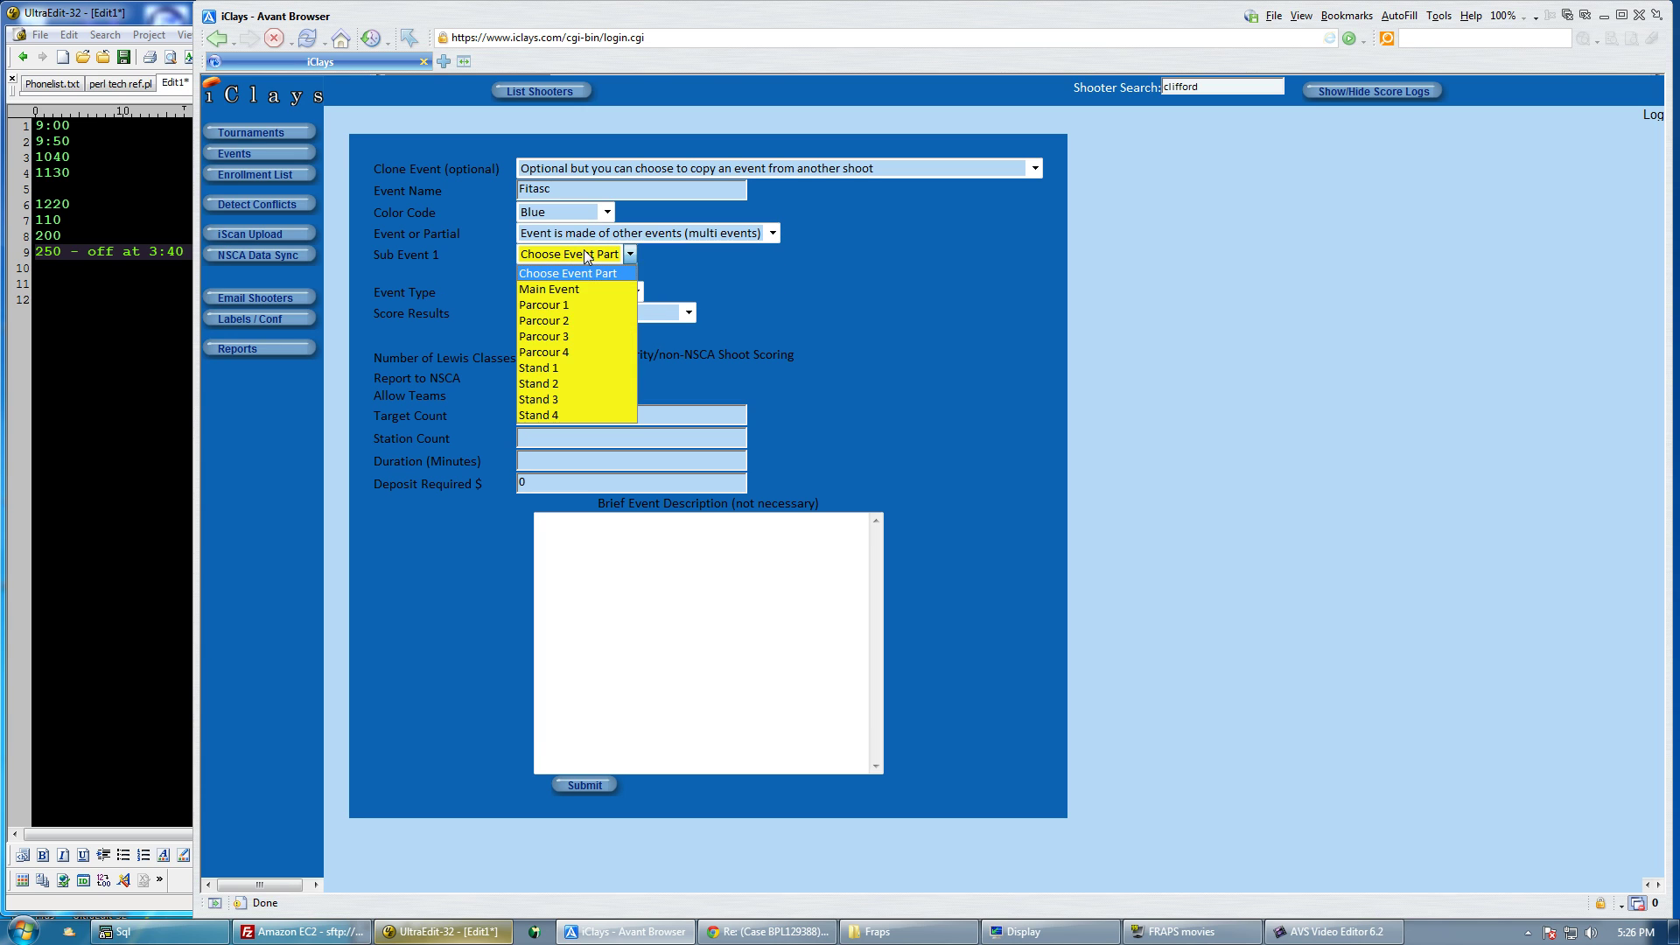
pyautogui.click(571, 289)
pyautogui.click(574, 278)
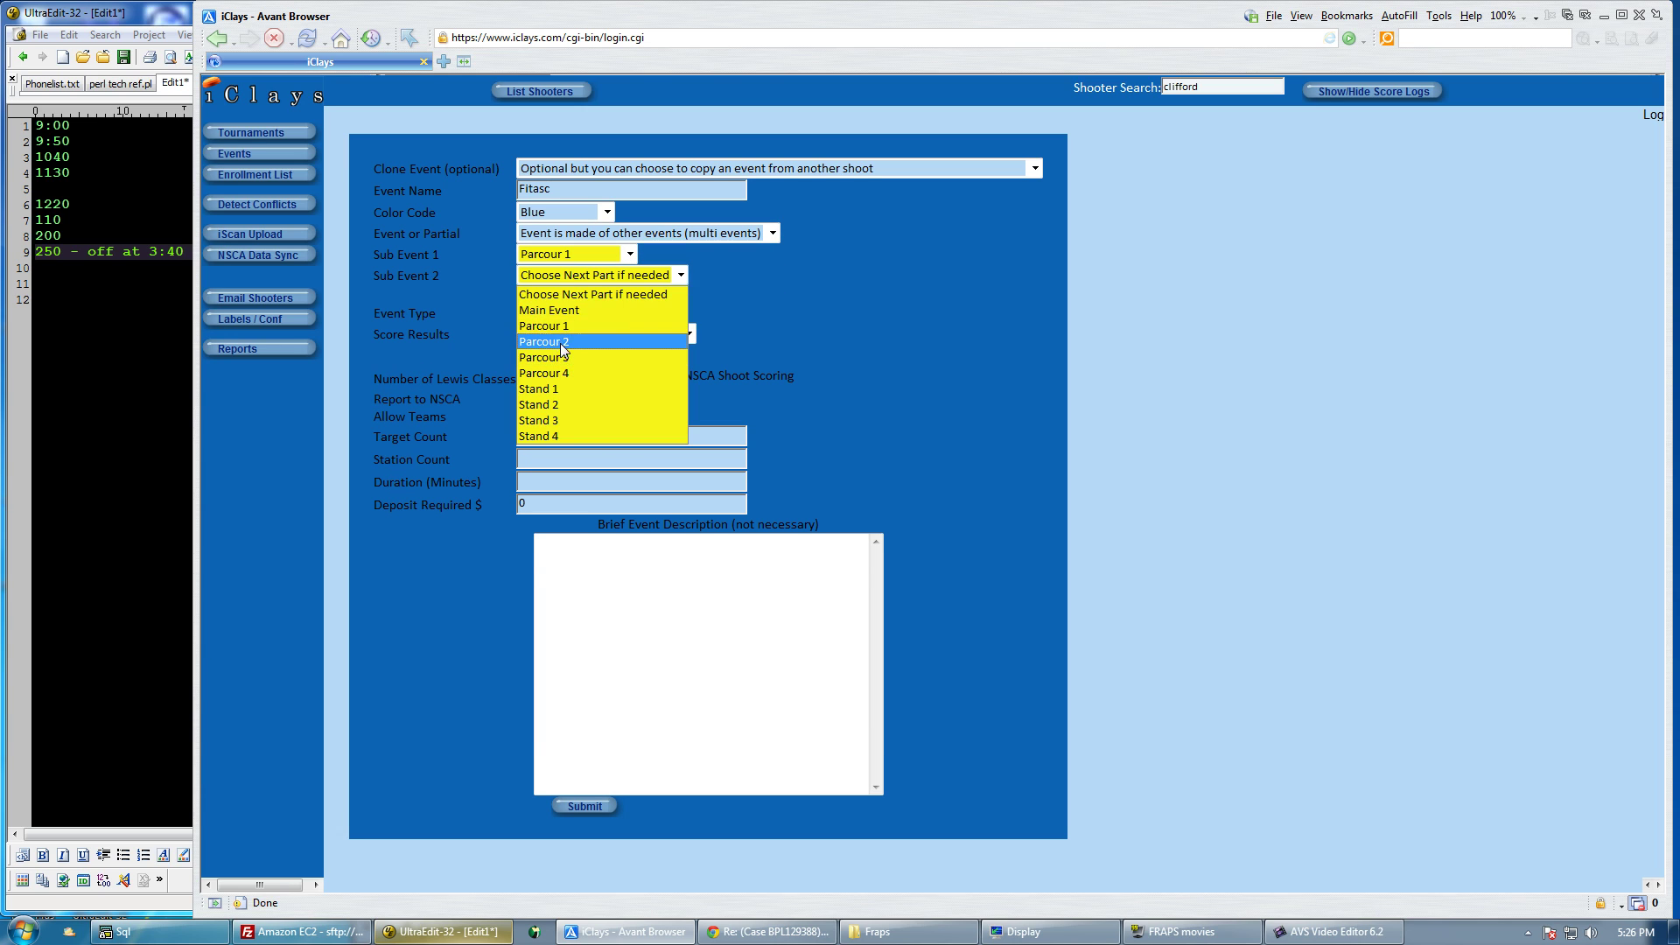
pyautogui.click(578, 314)
pyautogui.click(580, 295)
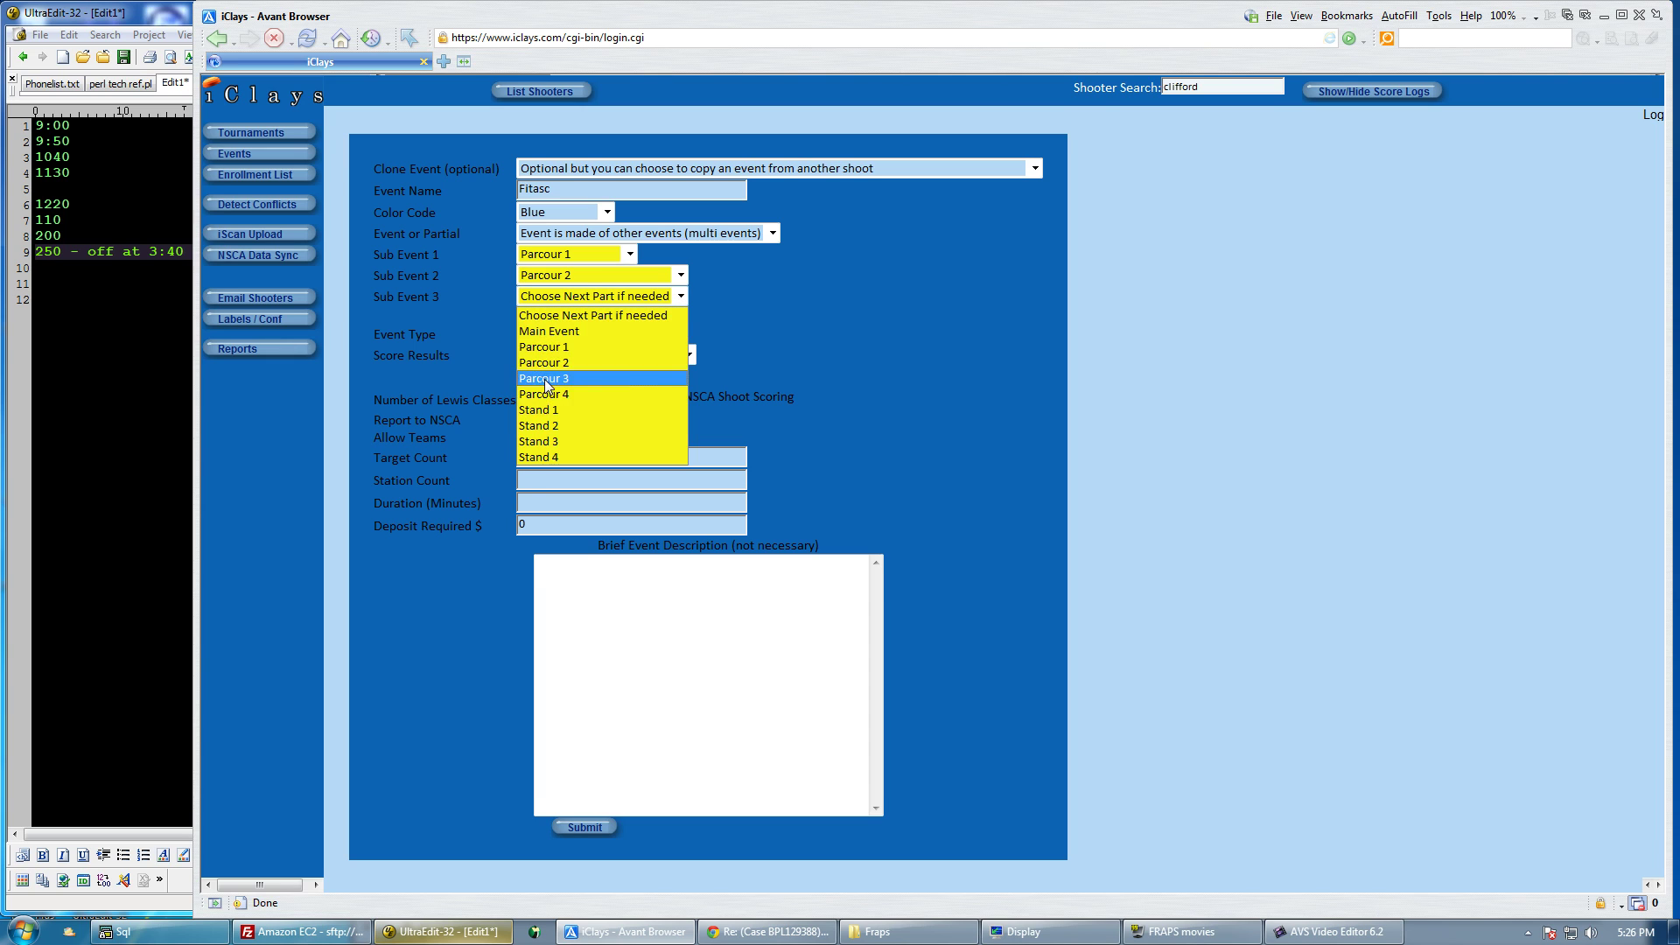
pyautogui.click(546, 378)
pyautogui.click(576, 317)
pyautogui.click(560, 416)
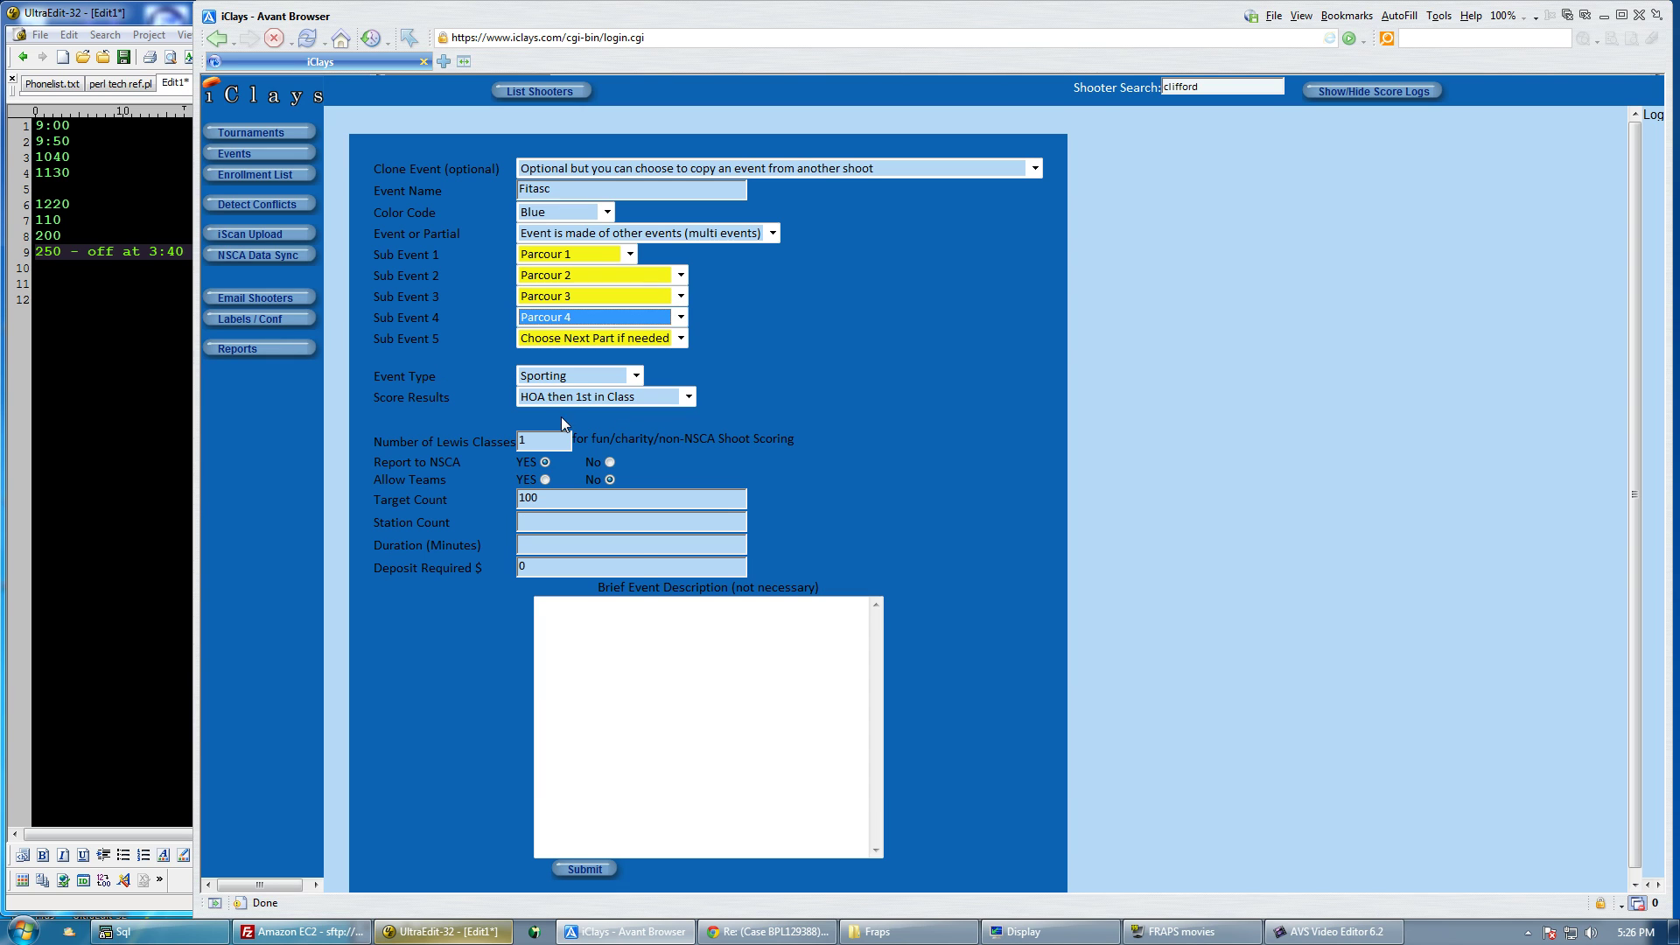
# Set it to FITASC with 100 targets, 4 stations and 200 minutes, and submit
pyautogui.click(635, 375)
pyautogui.click(557, 444)
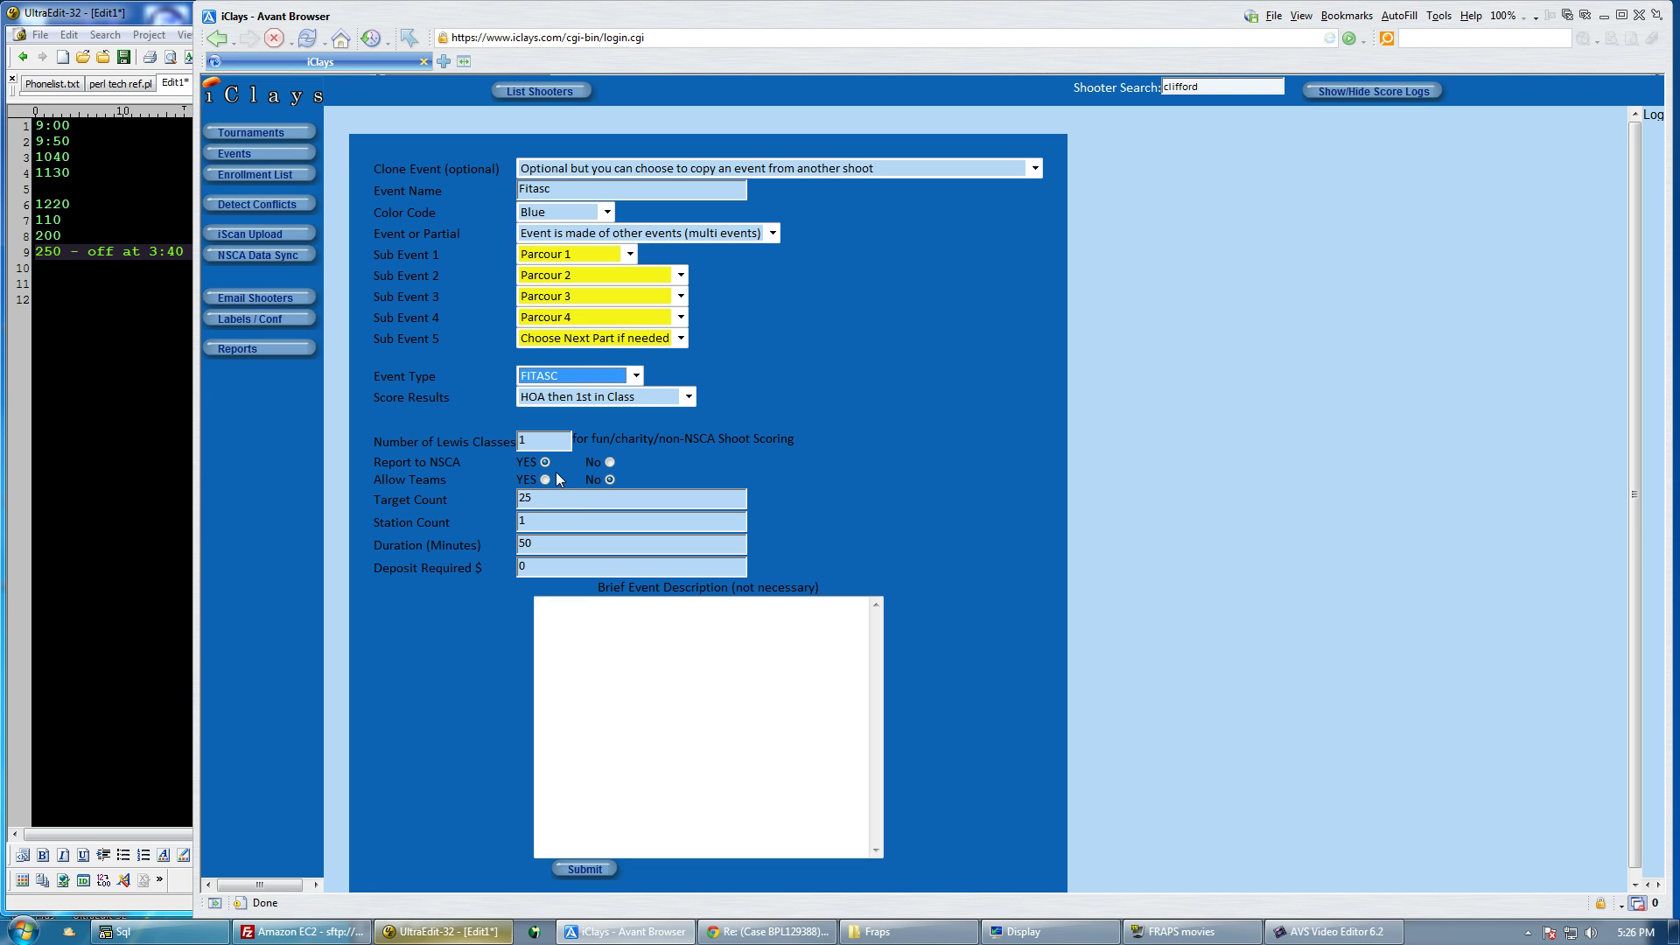
pyautogui.moveTo(548, 499); pyautogui.dragTo(443, 523)
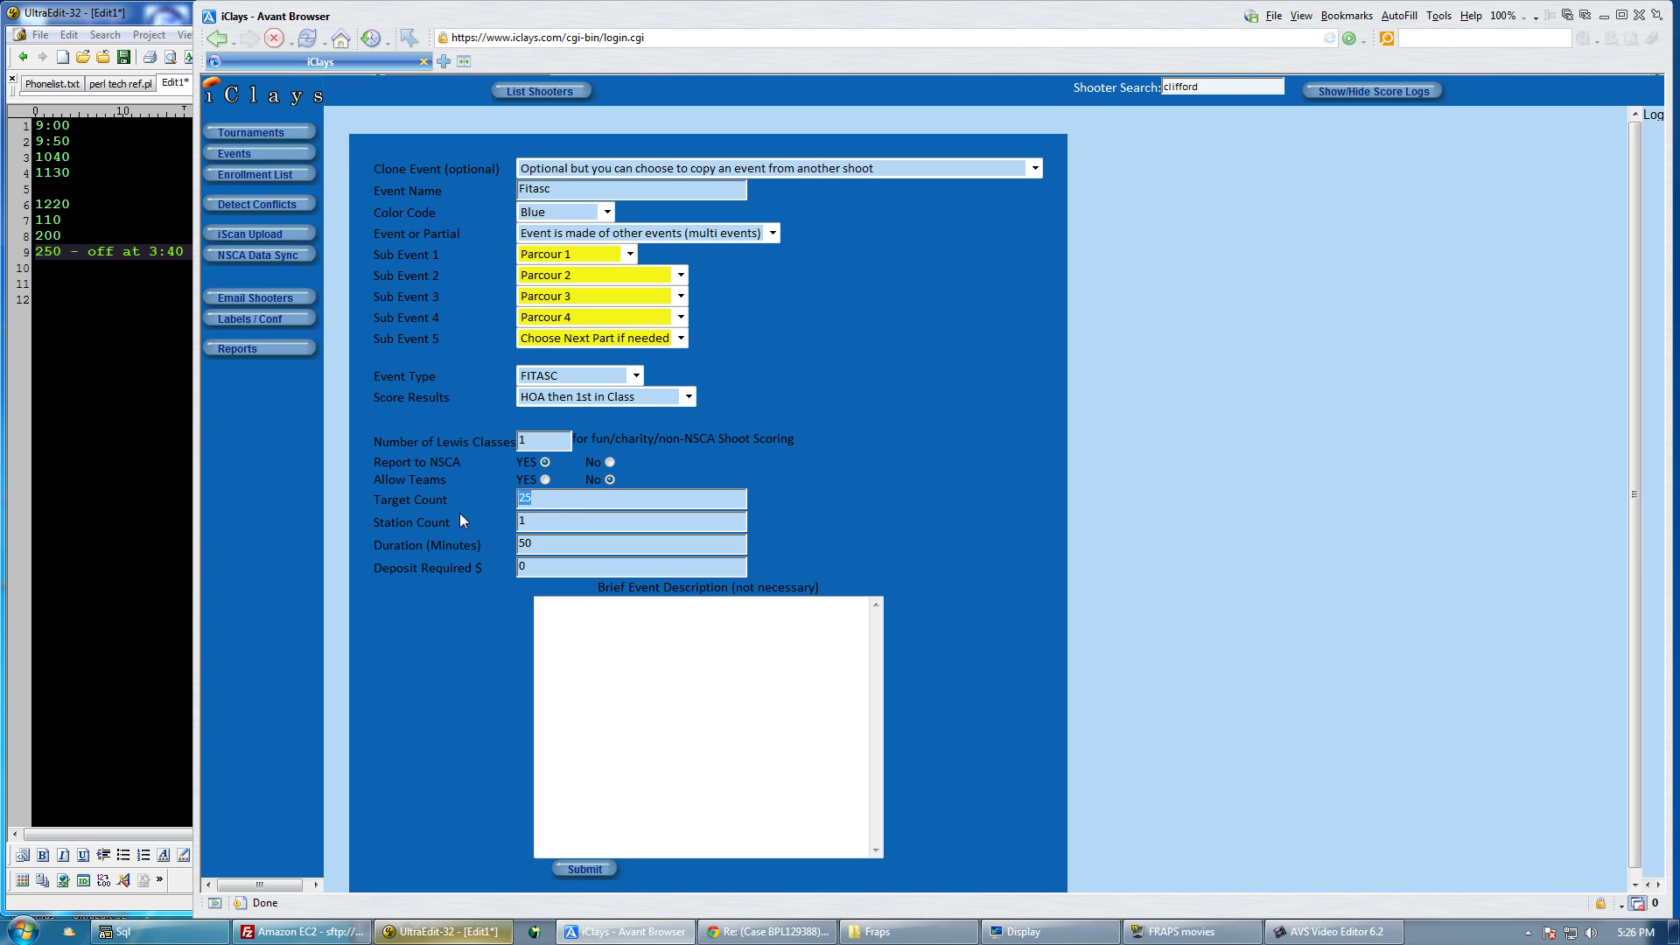
pyautogui.write('100')
pyautogui.press('Tab')
pyautogui.write('4')
pyautogui.press('Tab')
pyautogui.write('200')
pyautogui.click(585, 869)
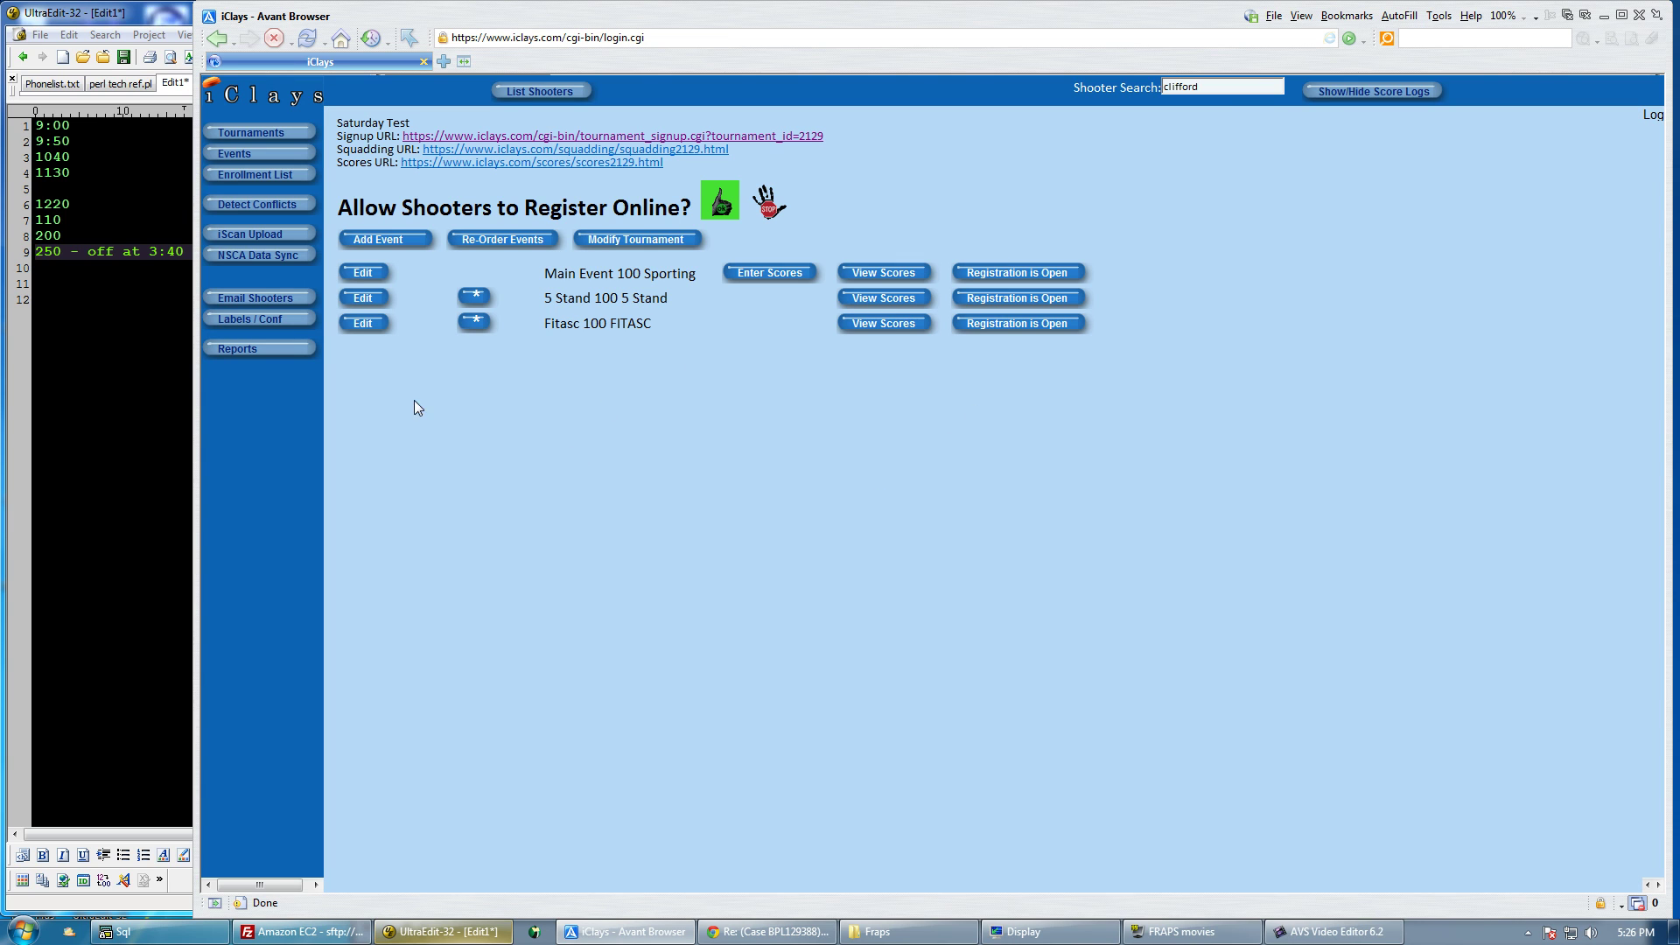
# Add an NSCA Entrant price of $100 to the Fitasc event
pyautogui.click(372, 326)
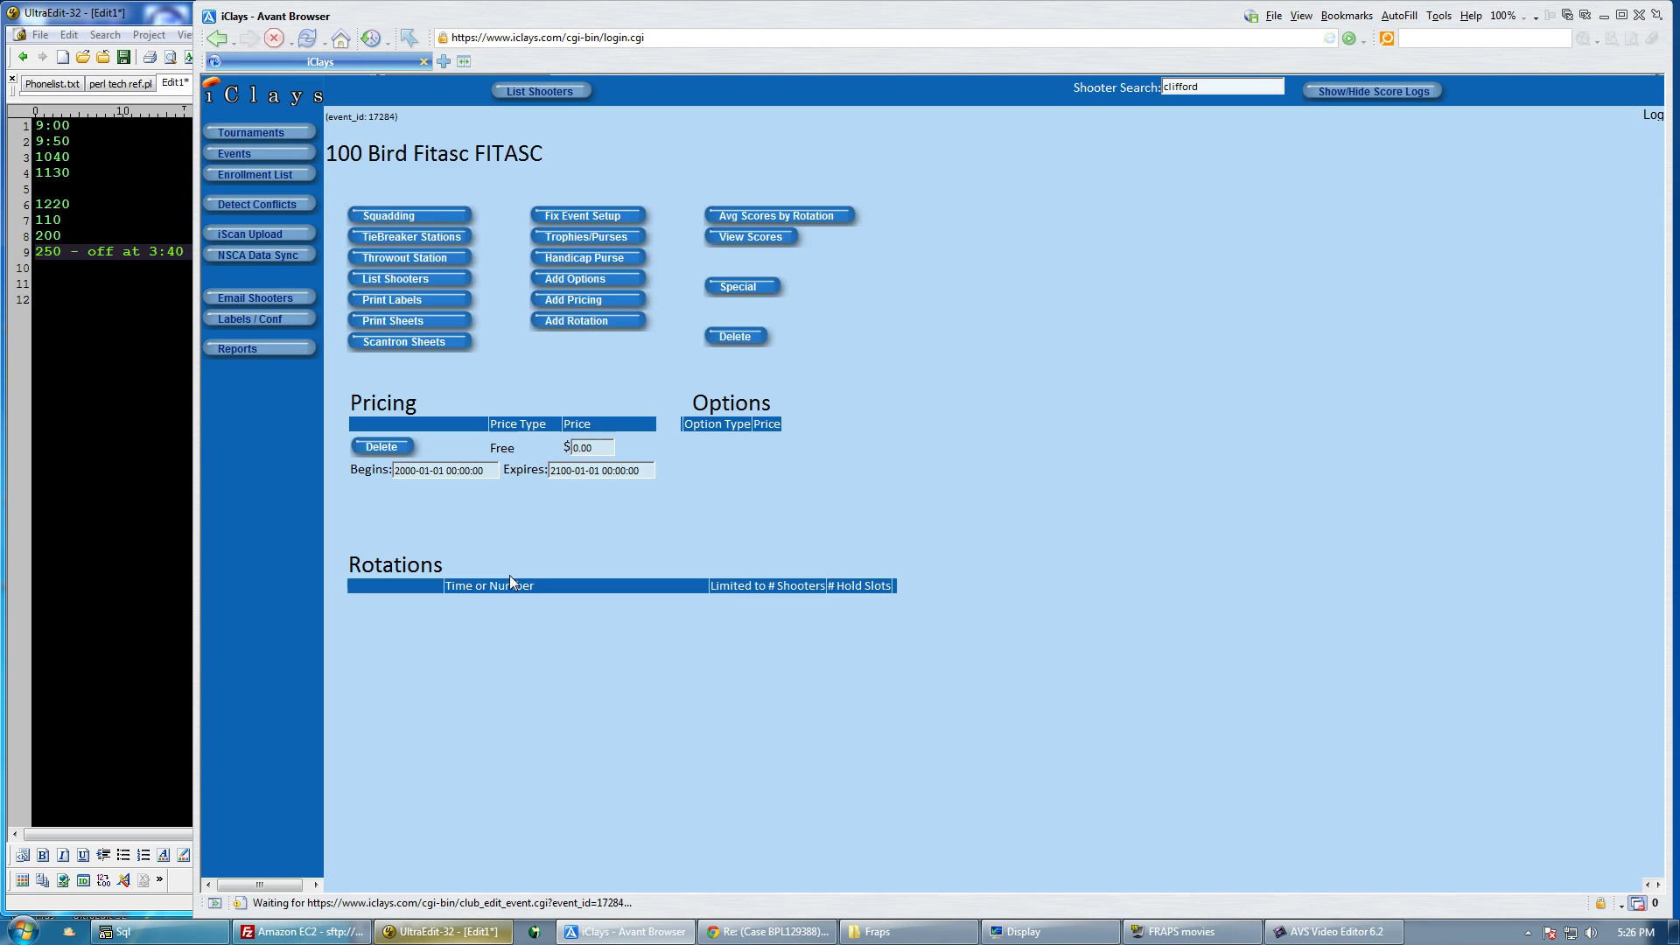
pyautogui.click(582, 301)
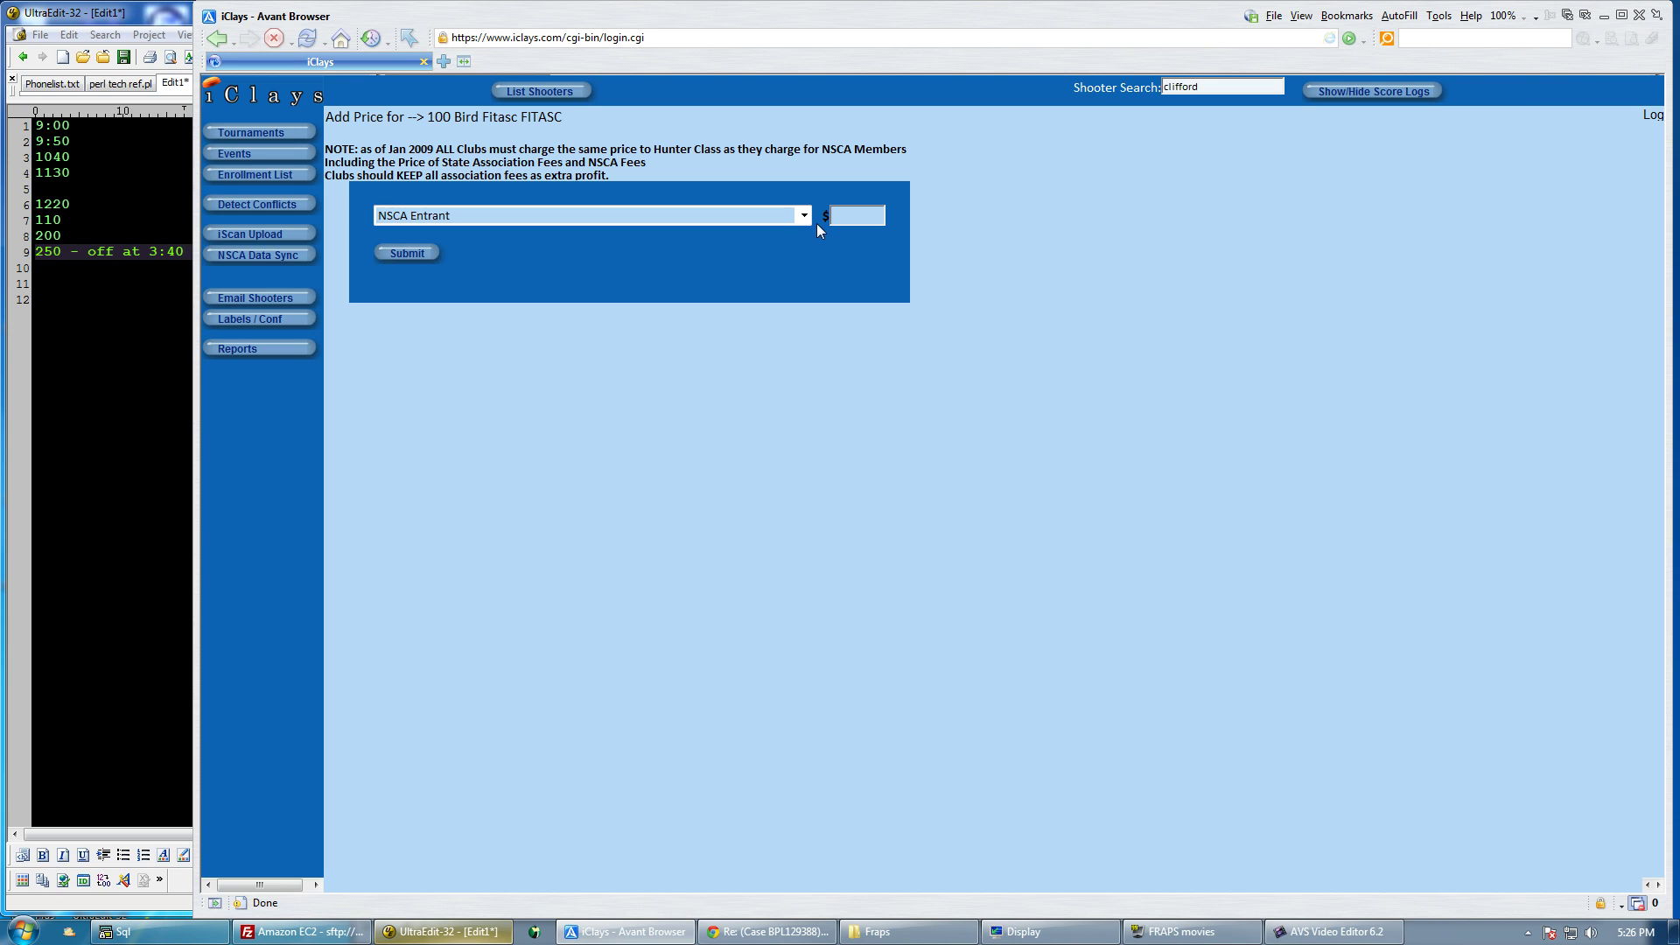
pyautogui.click(864, 214)
pyautogui.write('100')
pyautogui.click(395, 259)
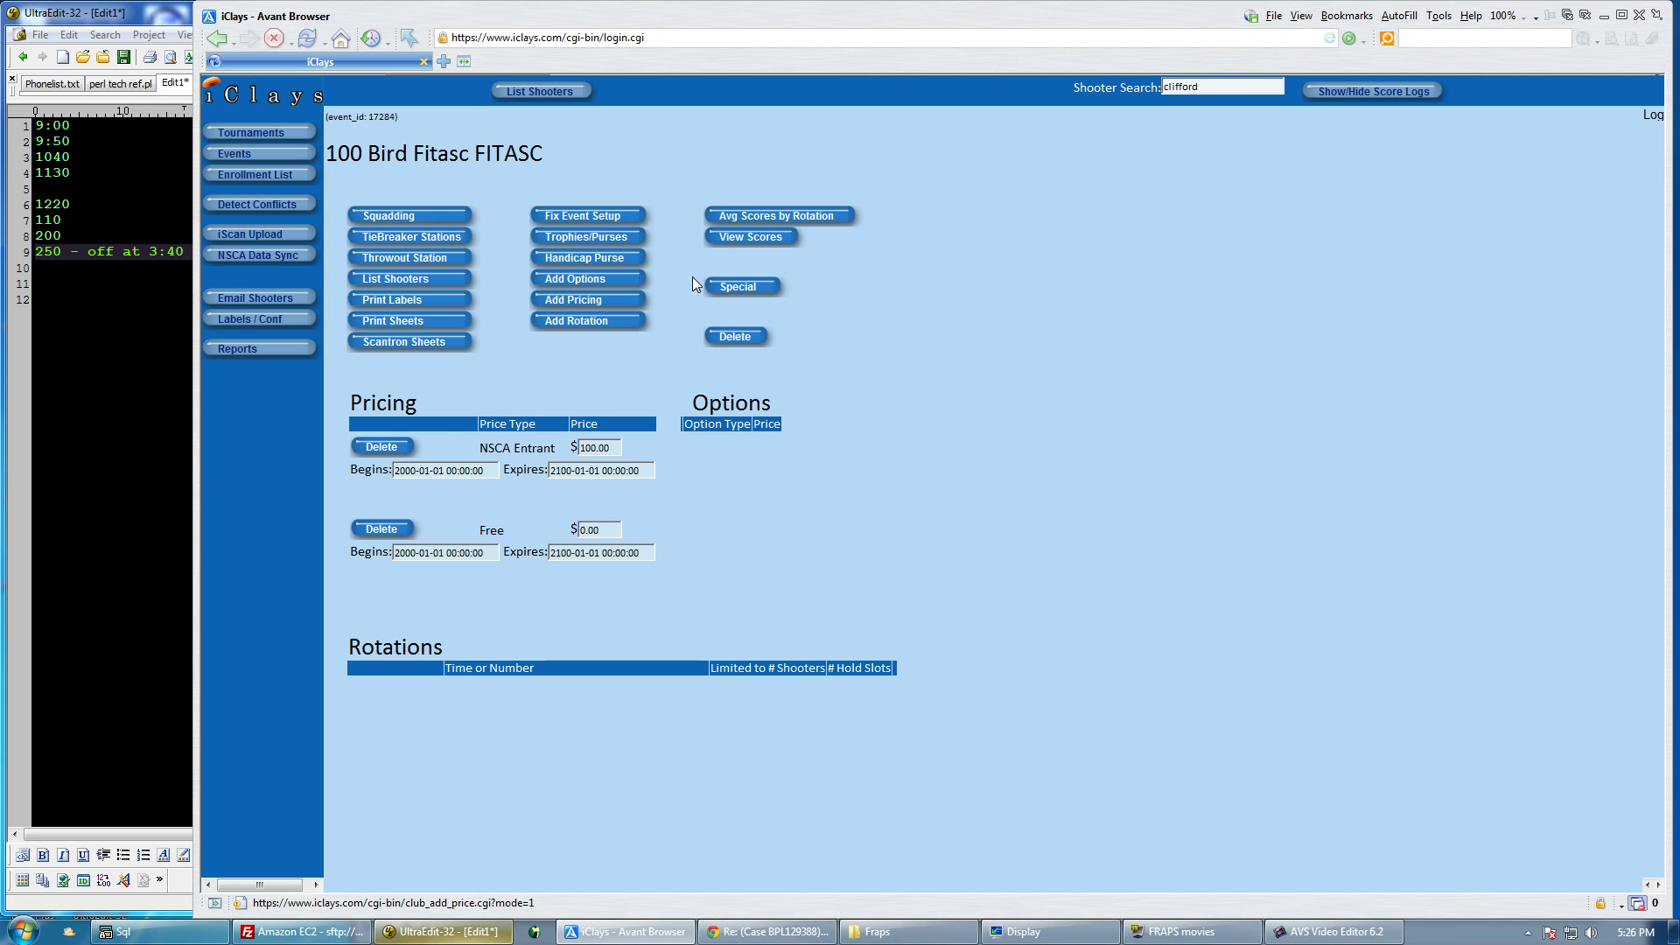
# Add a Hunter Entrant price of $100 to the Fitasc event
pyautogui.click(573, 299)
pyautogui.click(649, 215)
pyautogui.click(518, 243)
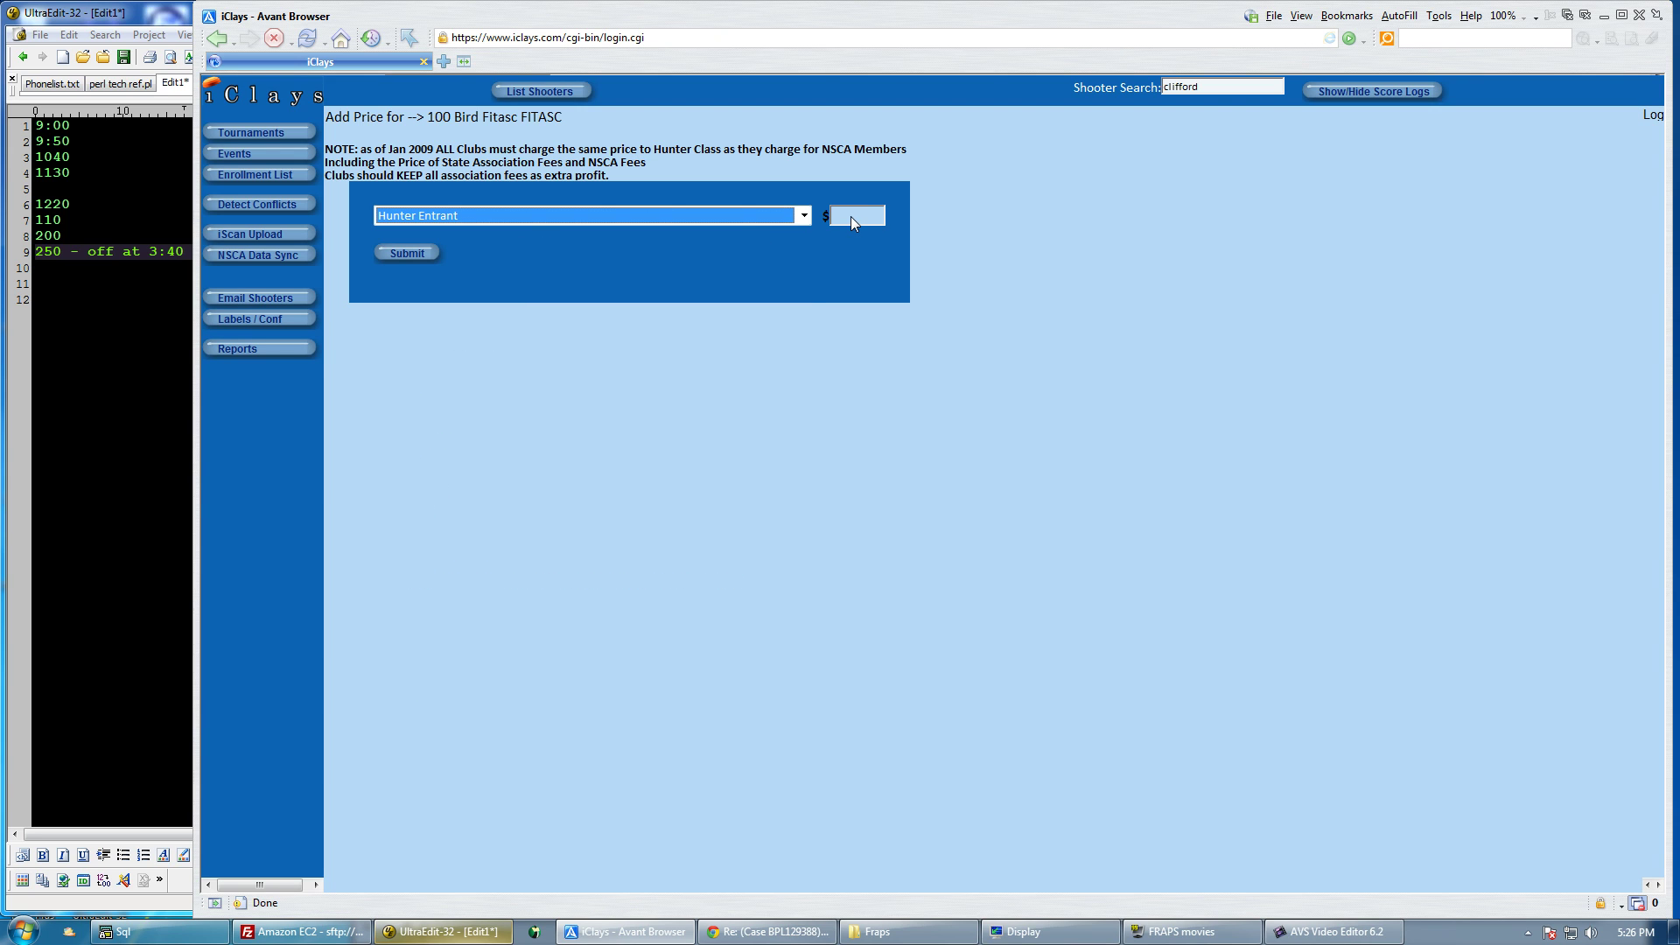
pyautogui.click(847, 219)
pyautogui.write('100')
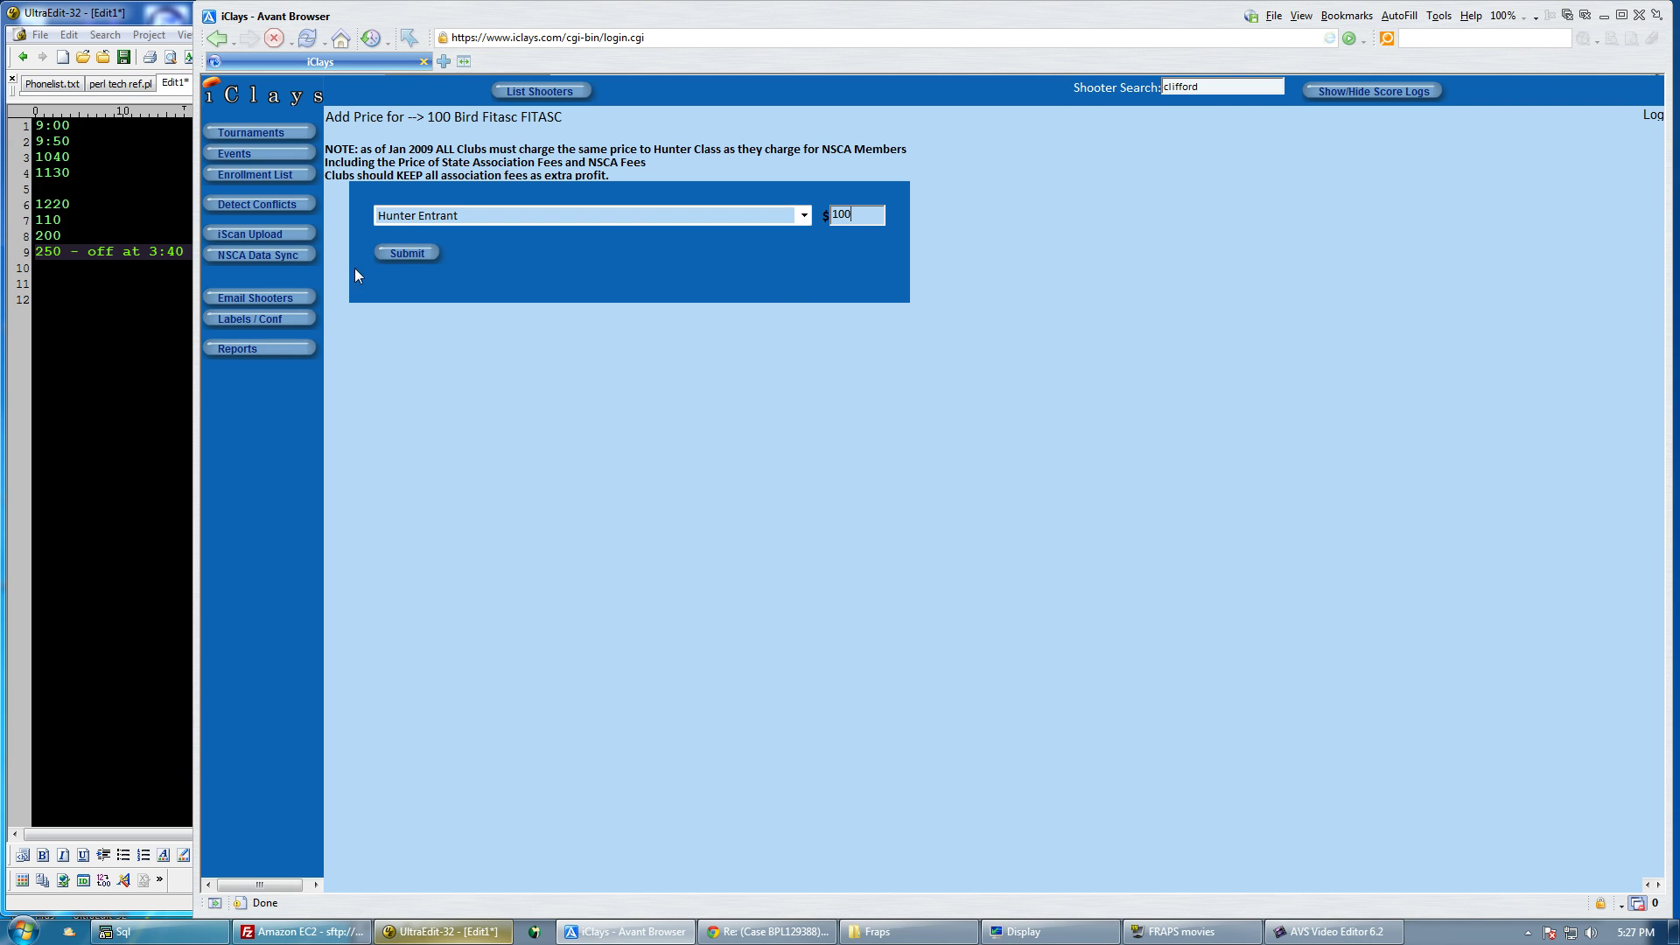
pyautogui.click(404, 254)
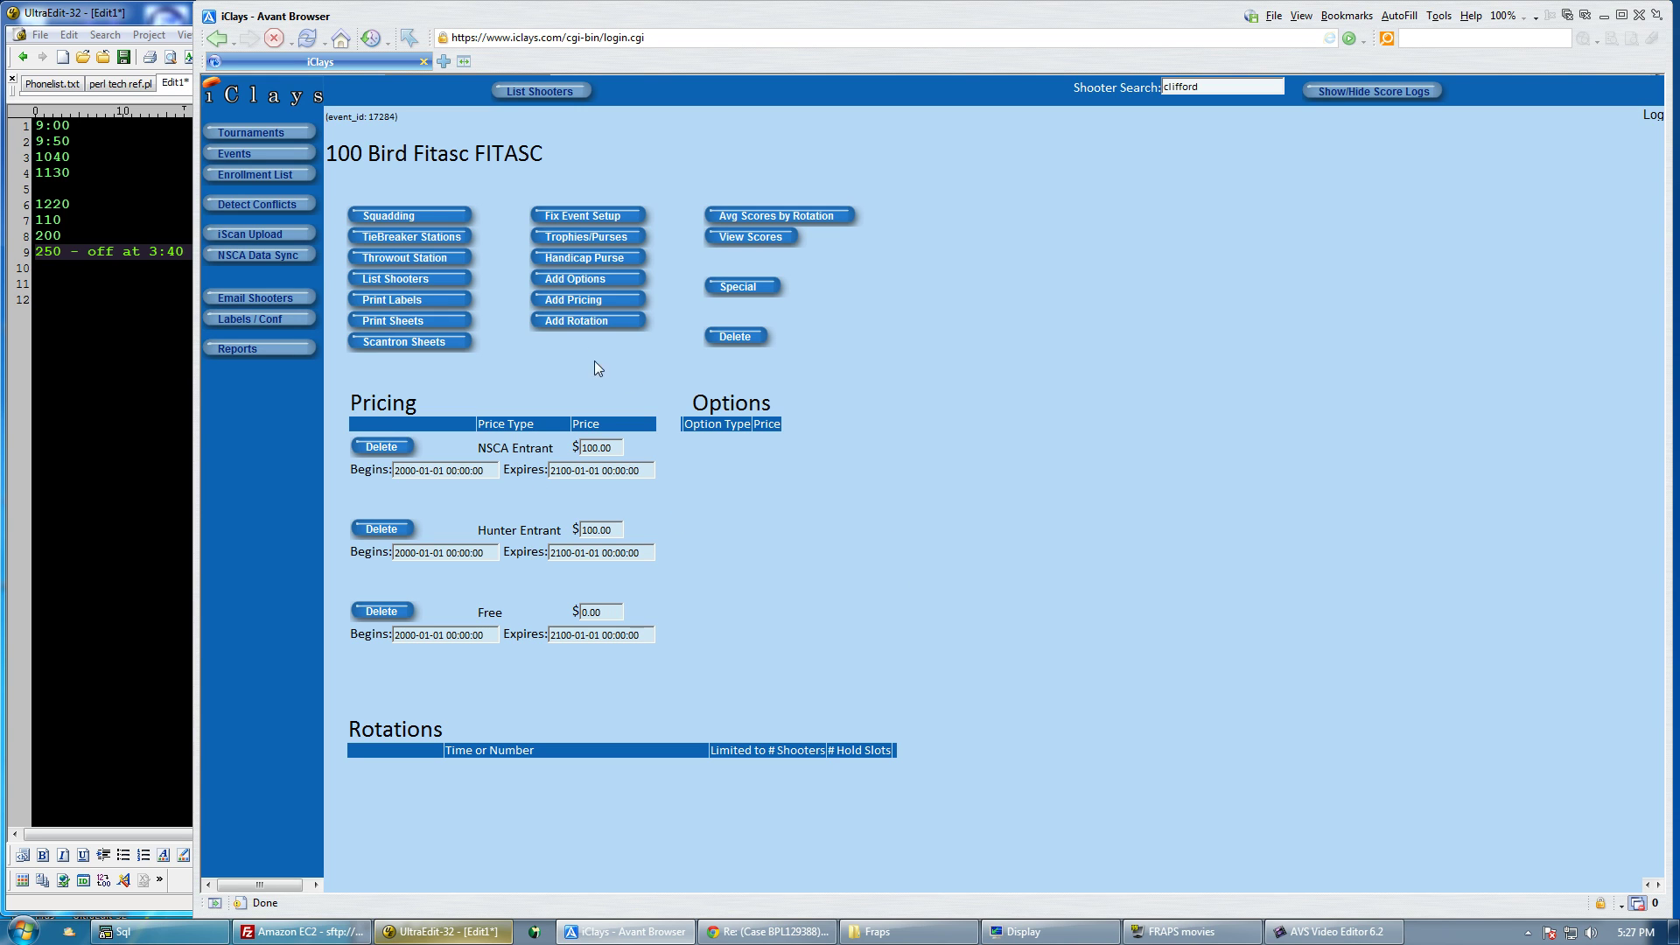
pyautogui.click(578, 279)
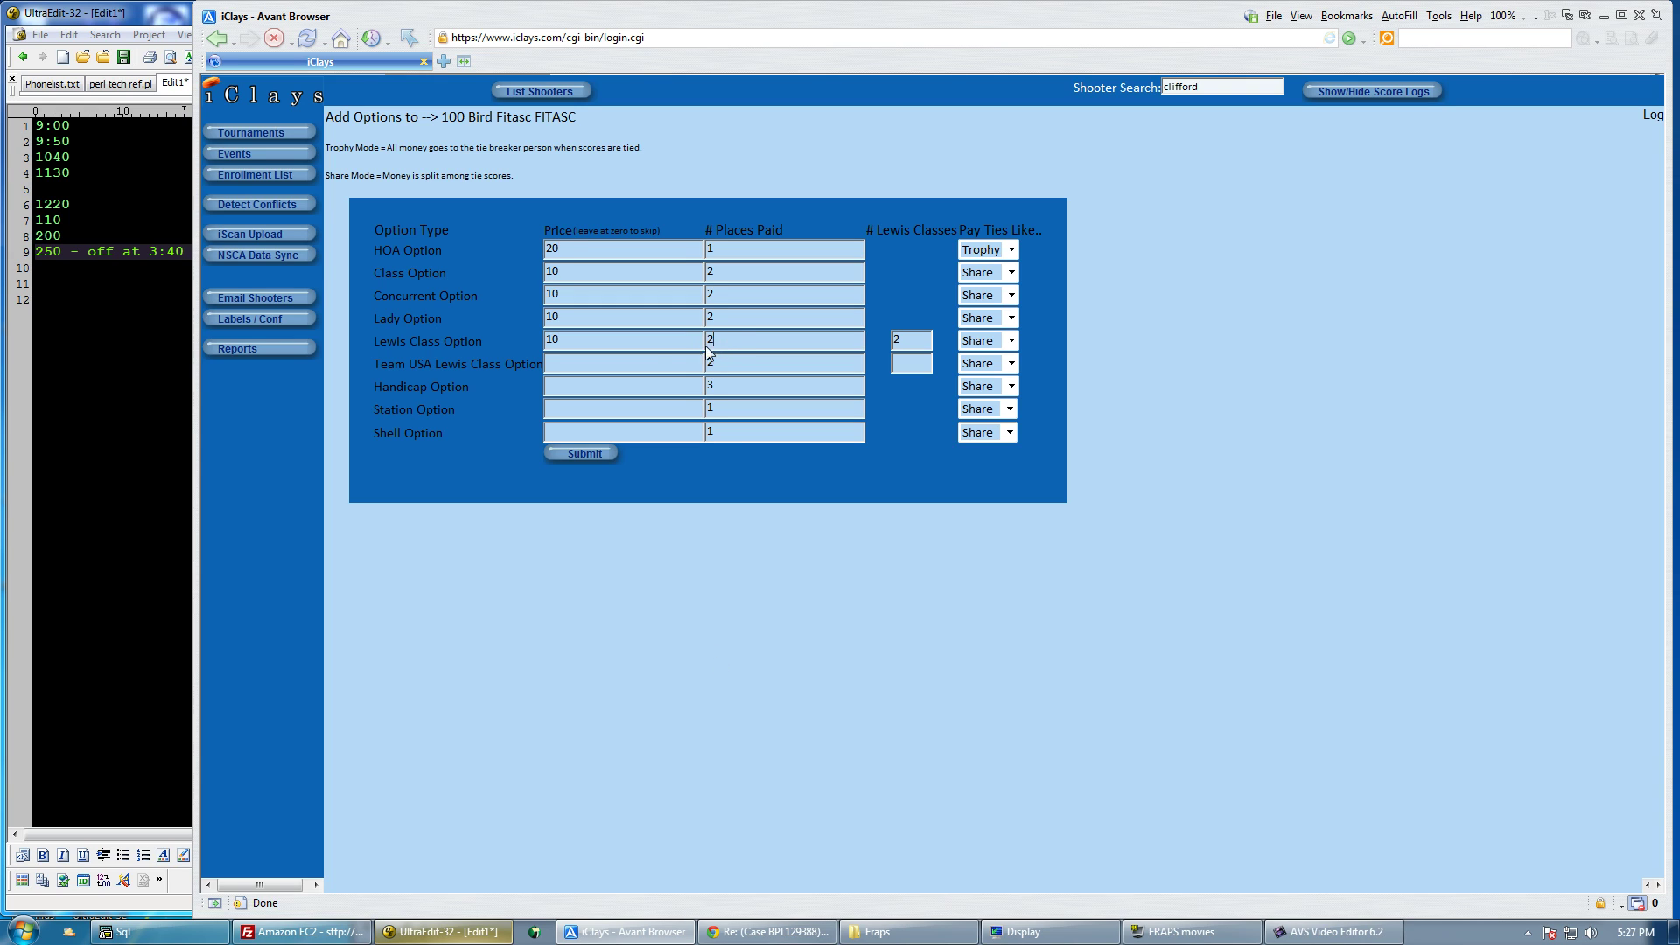
# Enter 33 for Lewis Class places paid and save the options: HOA $20, others $10
pyautogui.write('33')
pyautogui.click(583, 453)
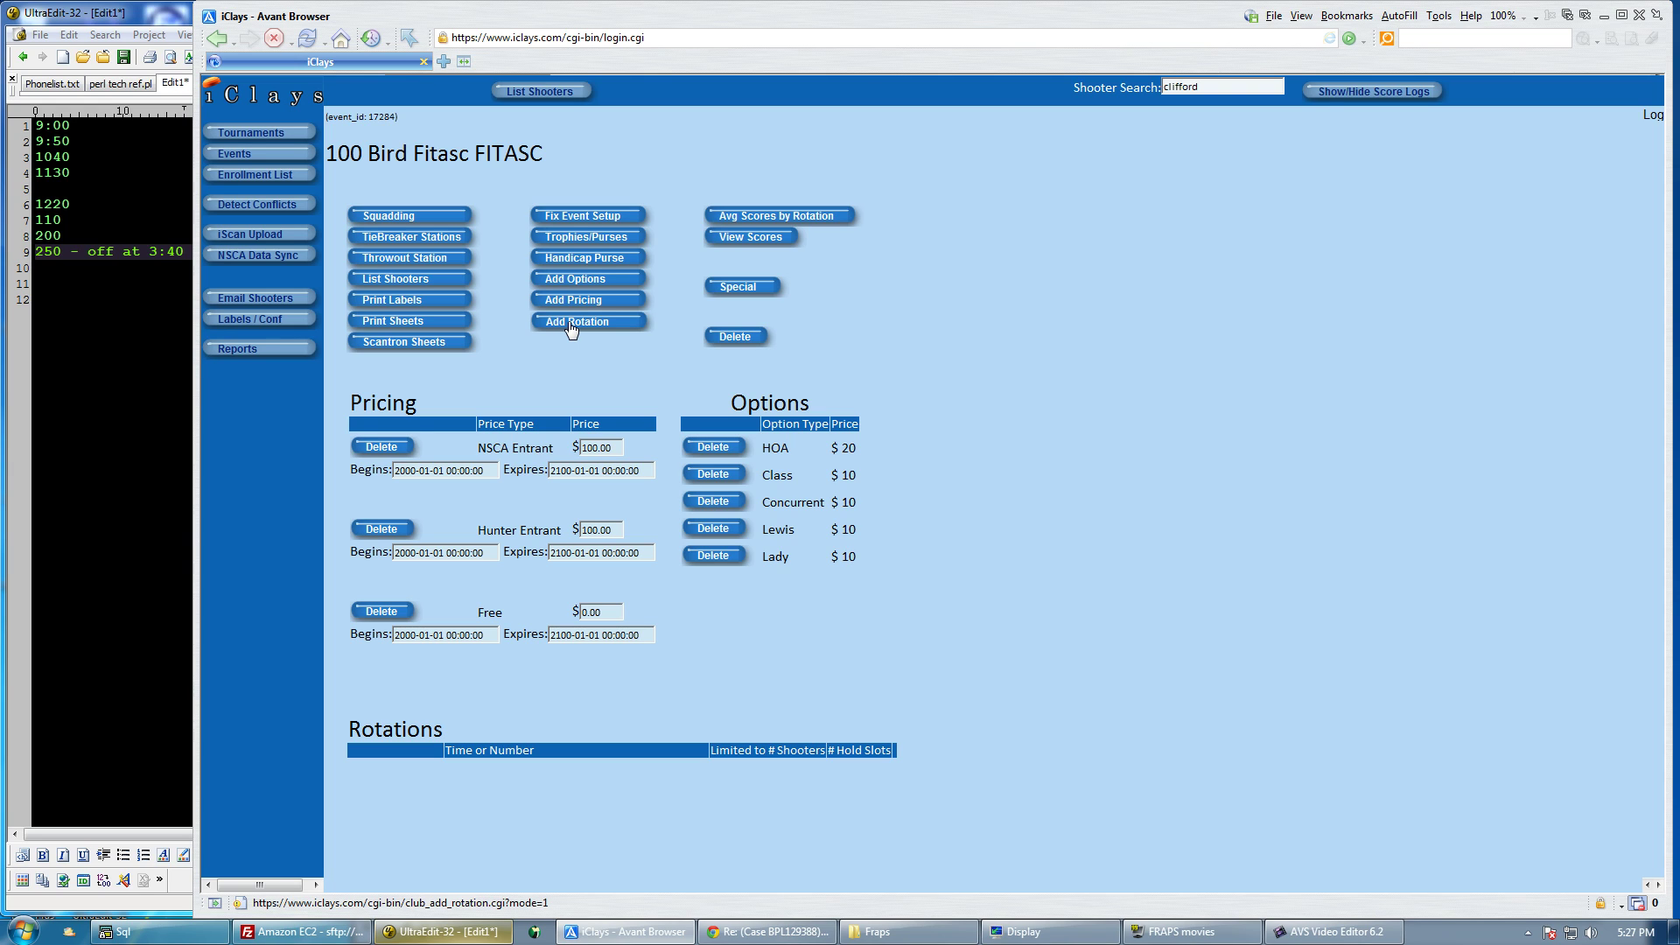
# Add and save a 'Fri 9:00am' rotation with its generated start times
pyautogui.click(570, 323)
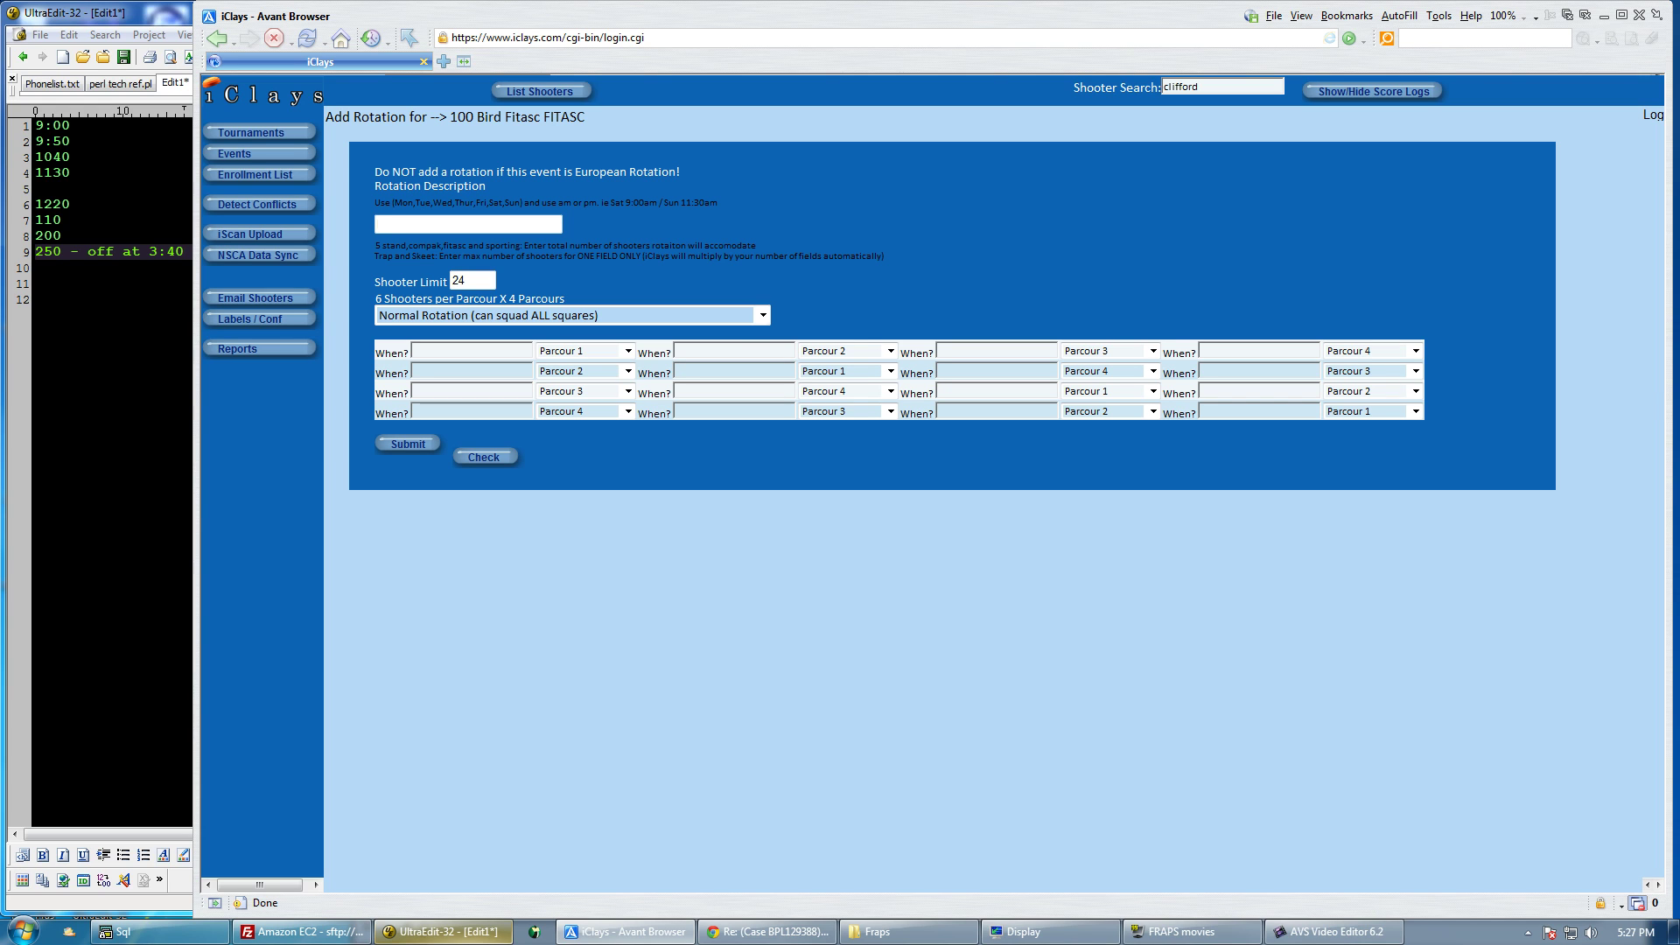
pyautogui.write('Fri 9:00am')
pyautogui.click(786, 575)
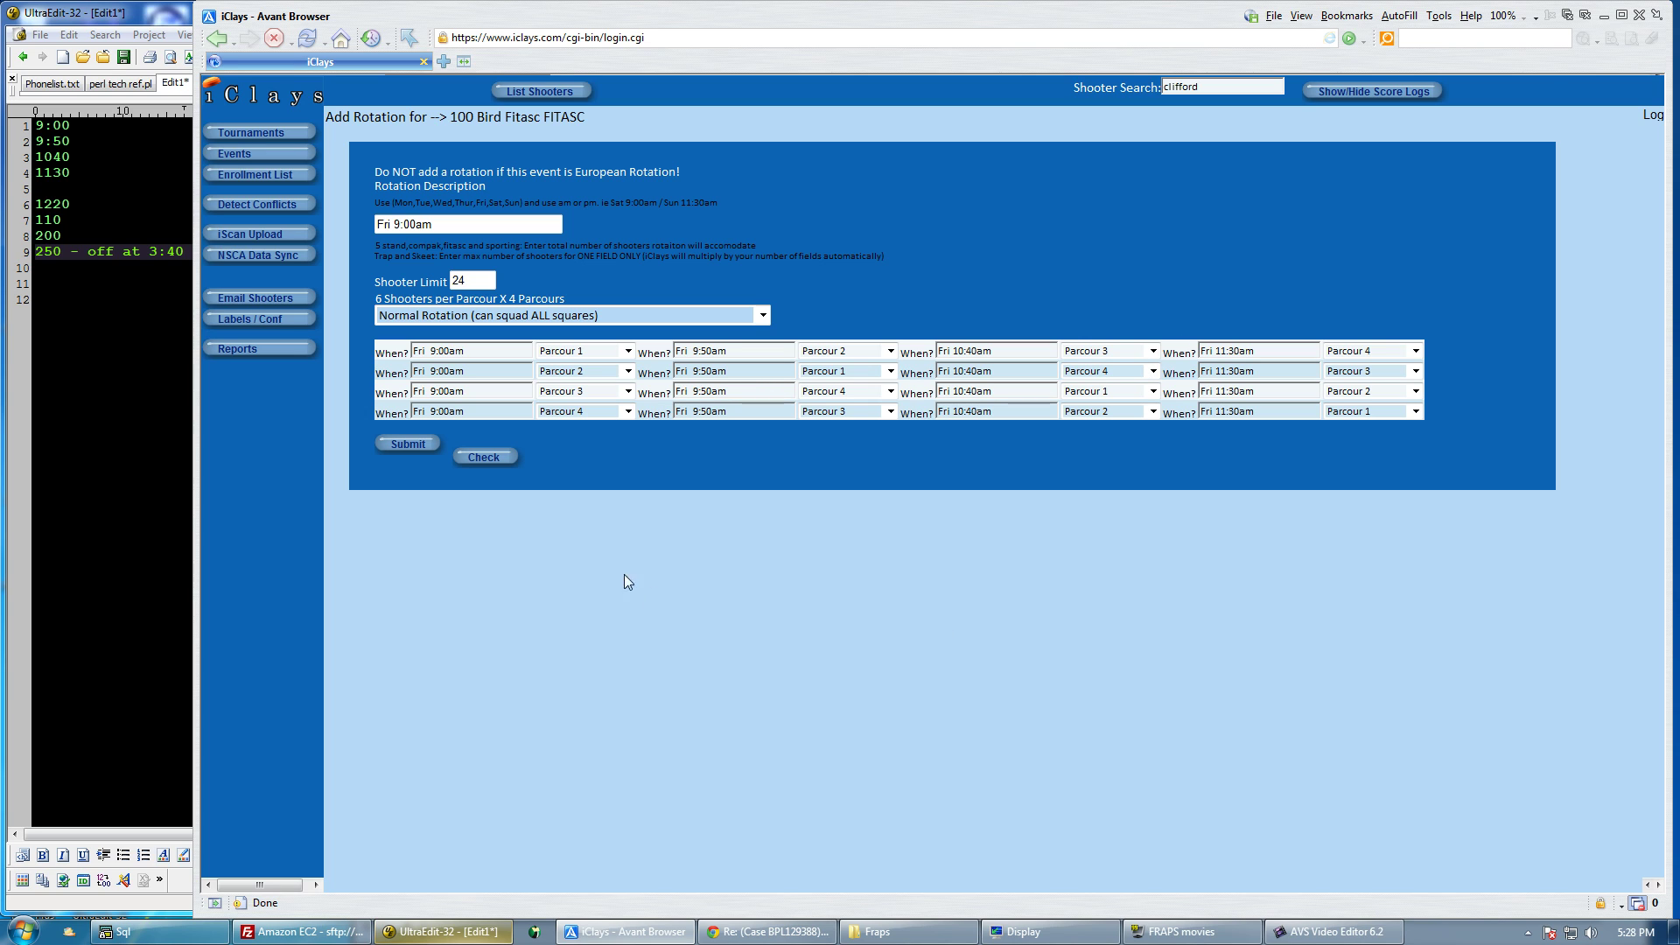
pyautogui.click(398, 448)
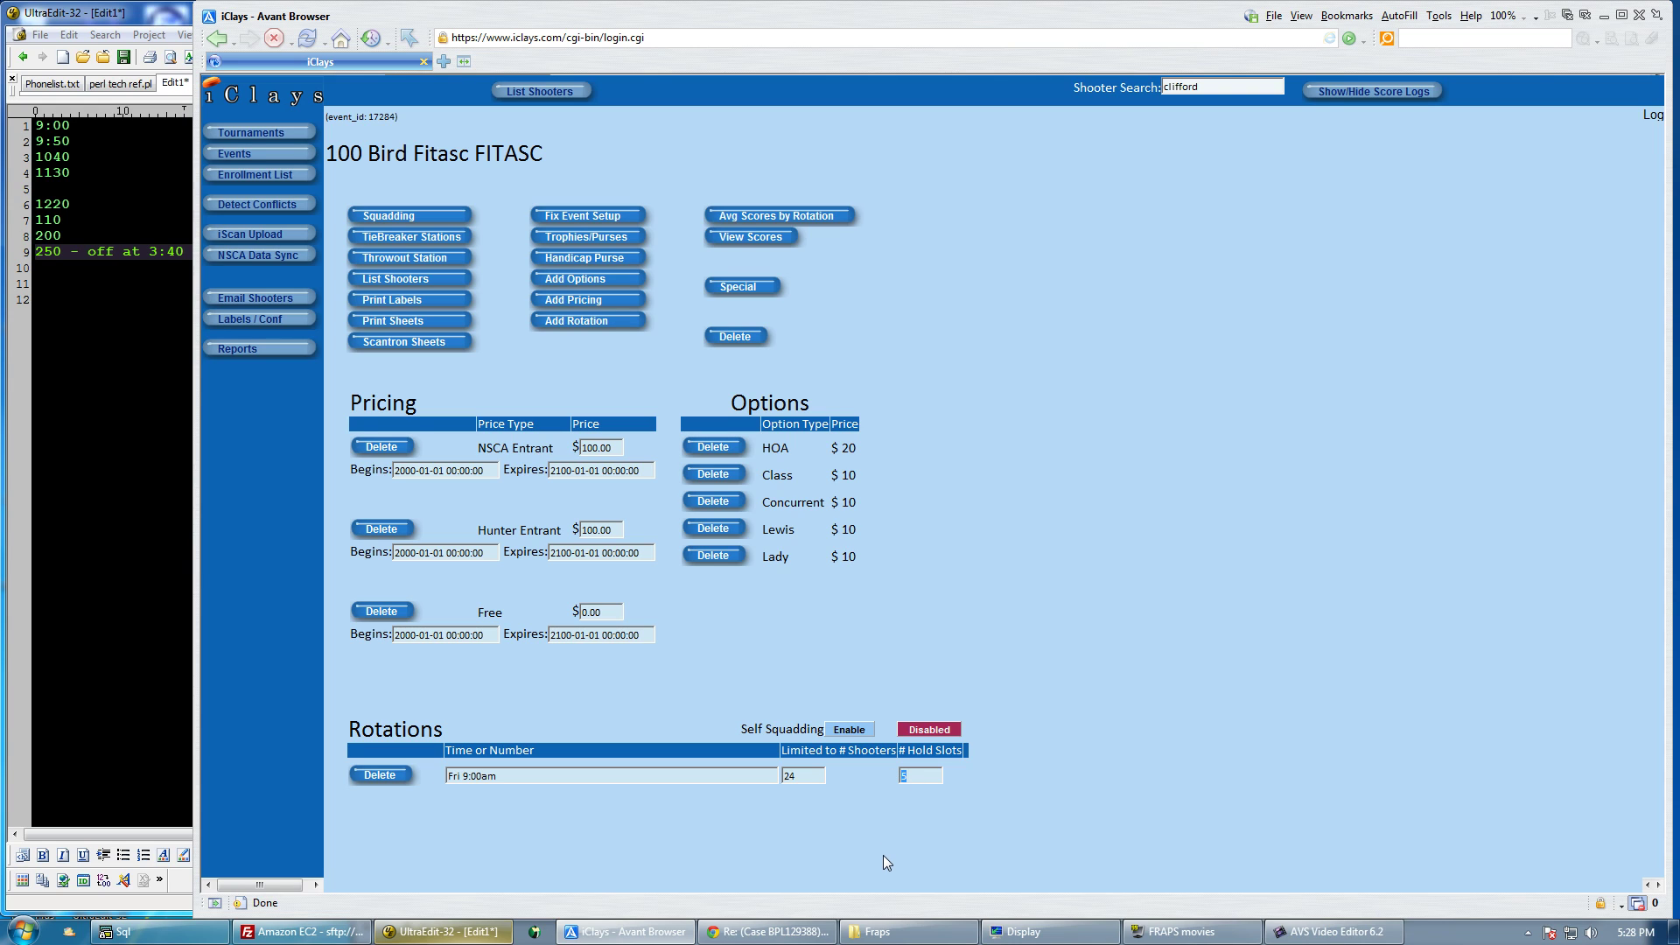
pyautogui.write('01')
# Open a new rotation form with the cursor in its description field
pyautogui.click(590, 325)
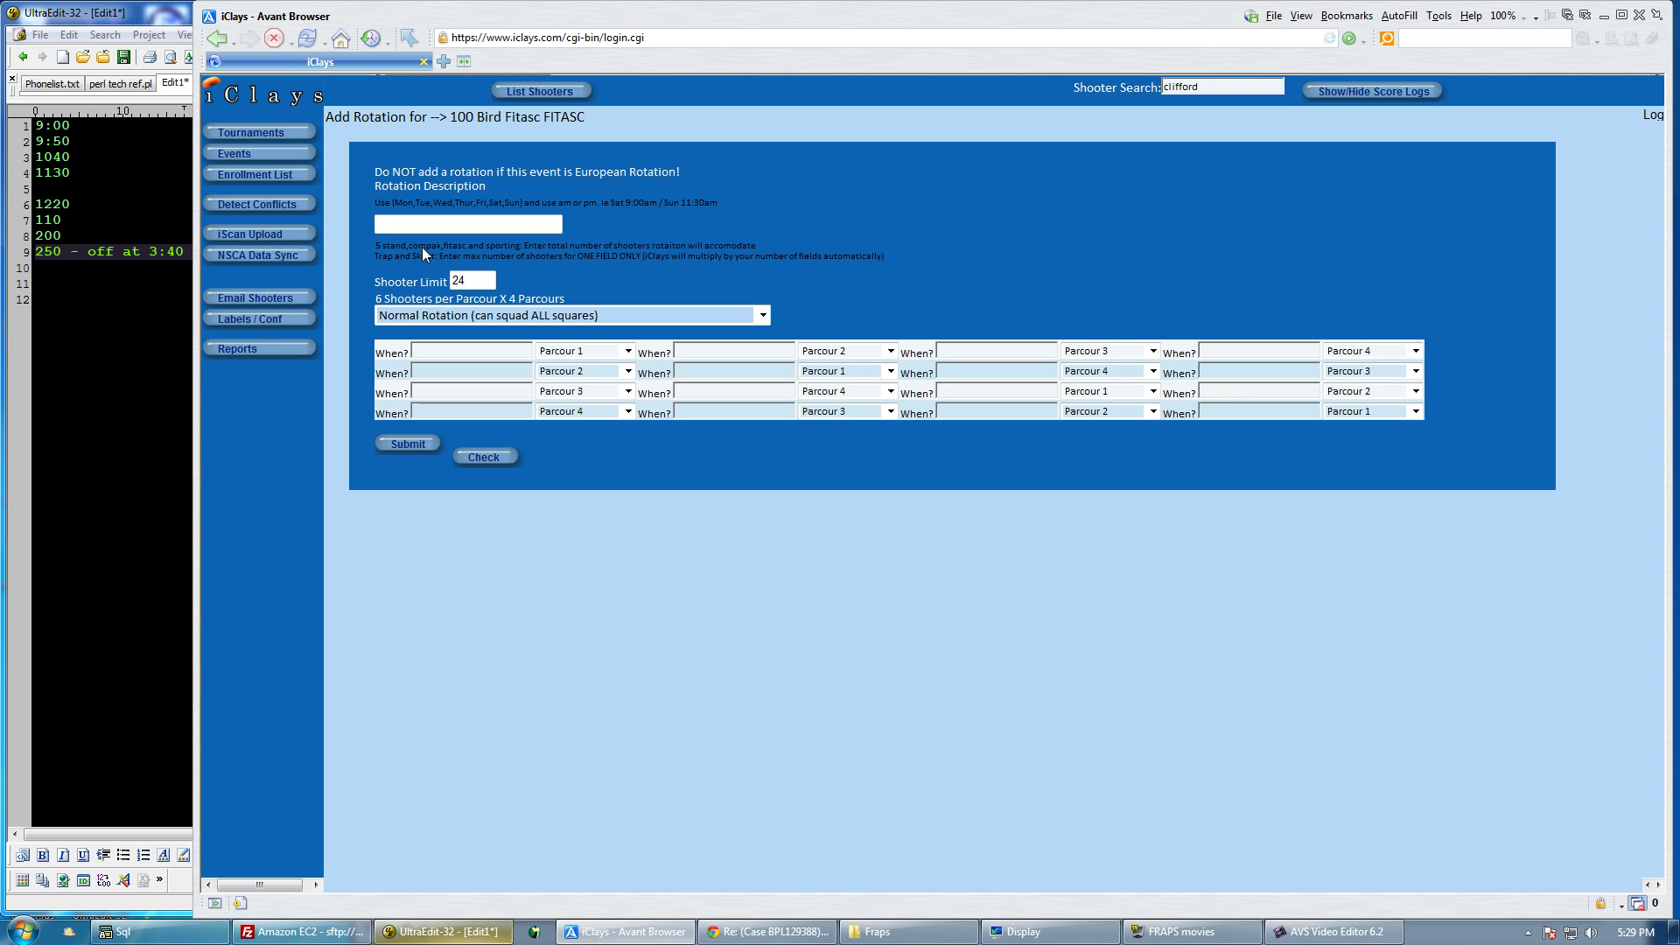
pyautogui.click(400, 221)
# Add a 'Fri 12:20pm' rotation, correcting its start time and regenerating slot times before saving
pyautogui.write('Fri 12:20pm')
pyautogui.click(734, 487)
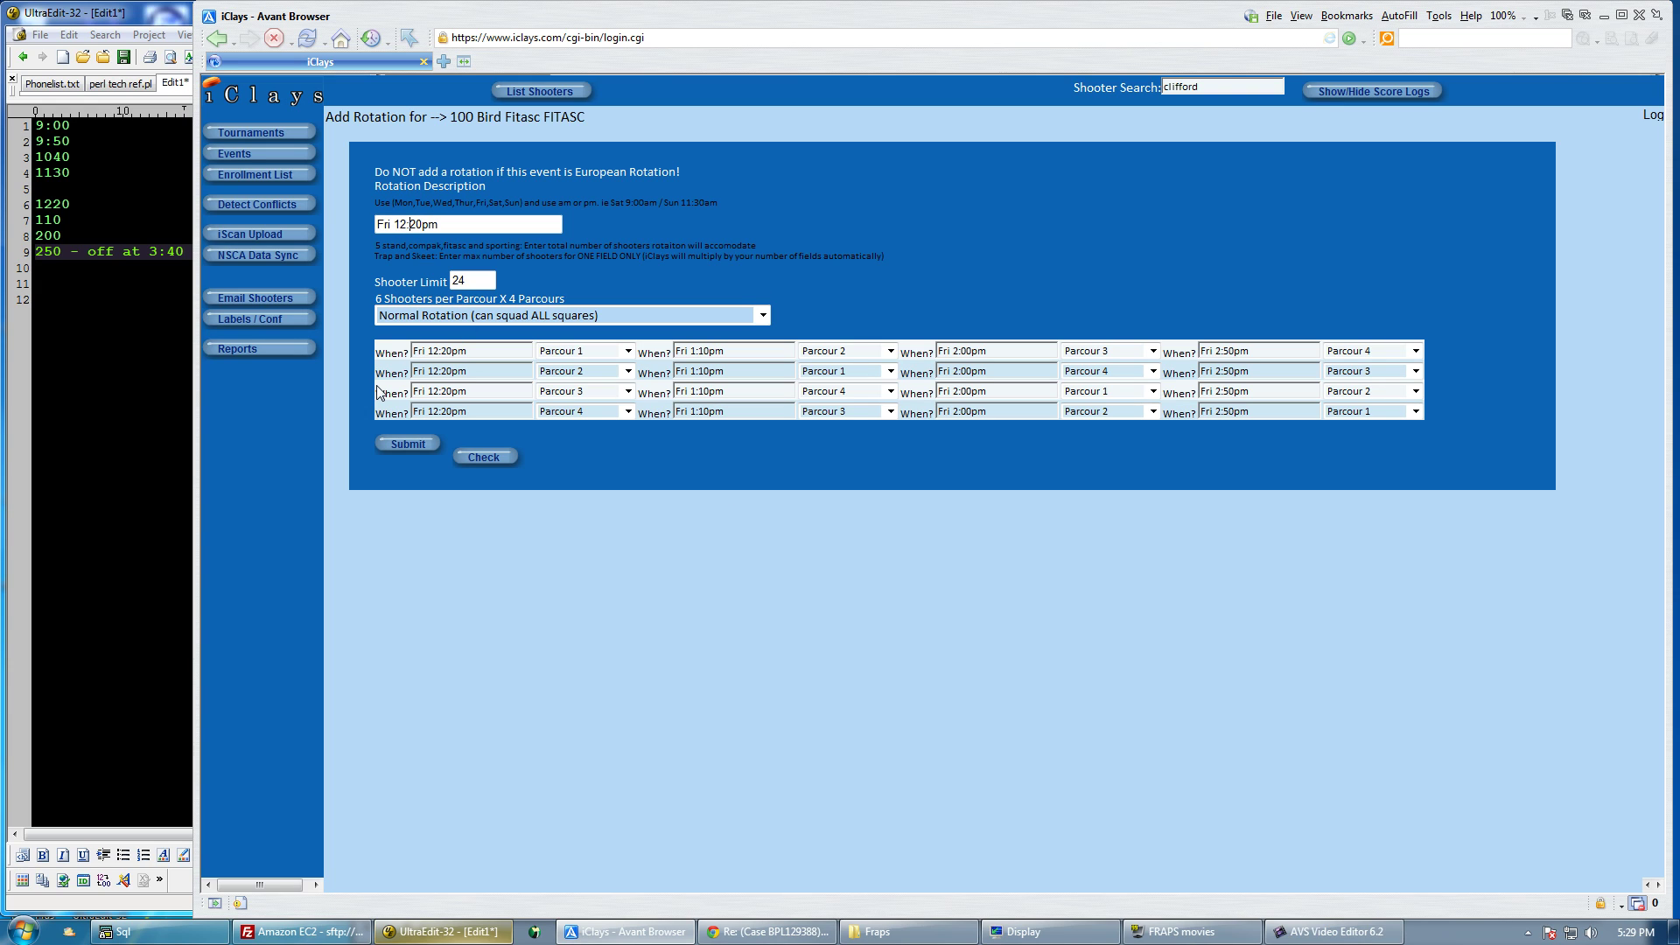
pyautogui.press('BackSpace')
pyautogui.press('BackSpace')
pyautogui.write('0')
pyautogui.write('0')
pyautogui.press('Delete')
pyautogui.write('2')
pyautogui.click(685, 222)
pyautogui.click(409, 448)
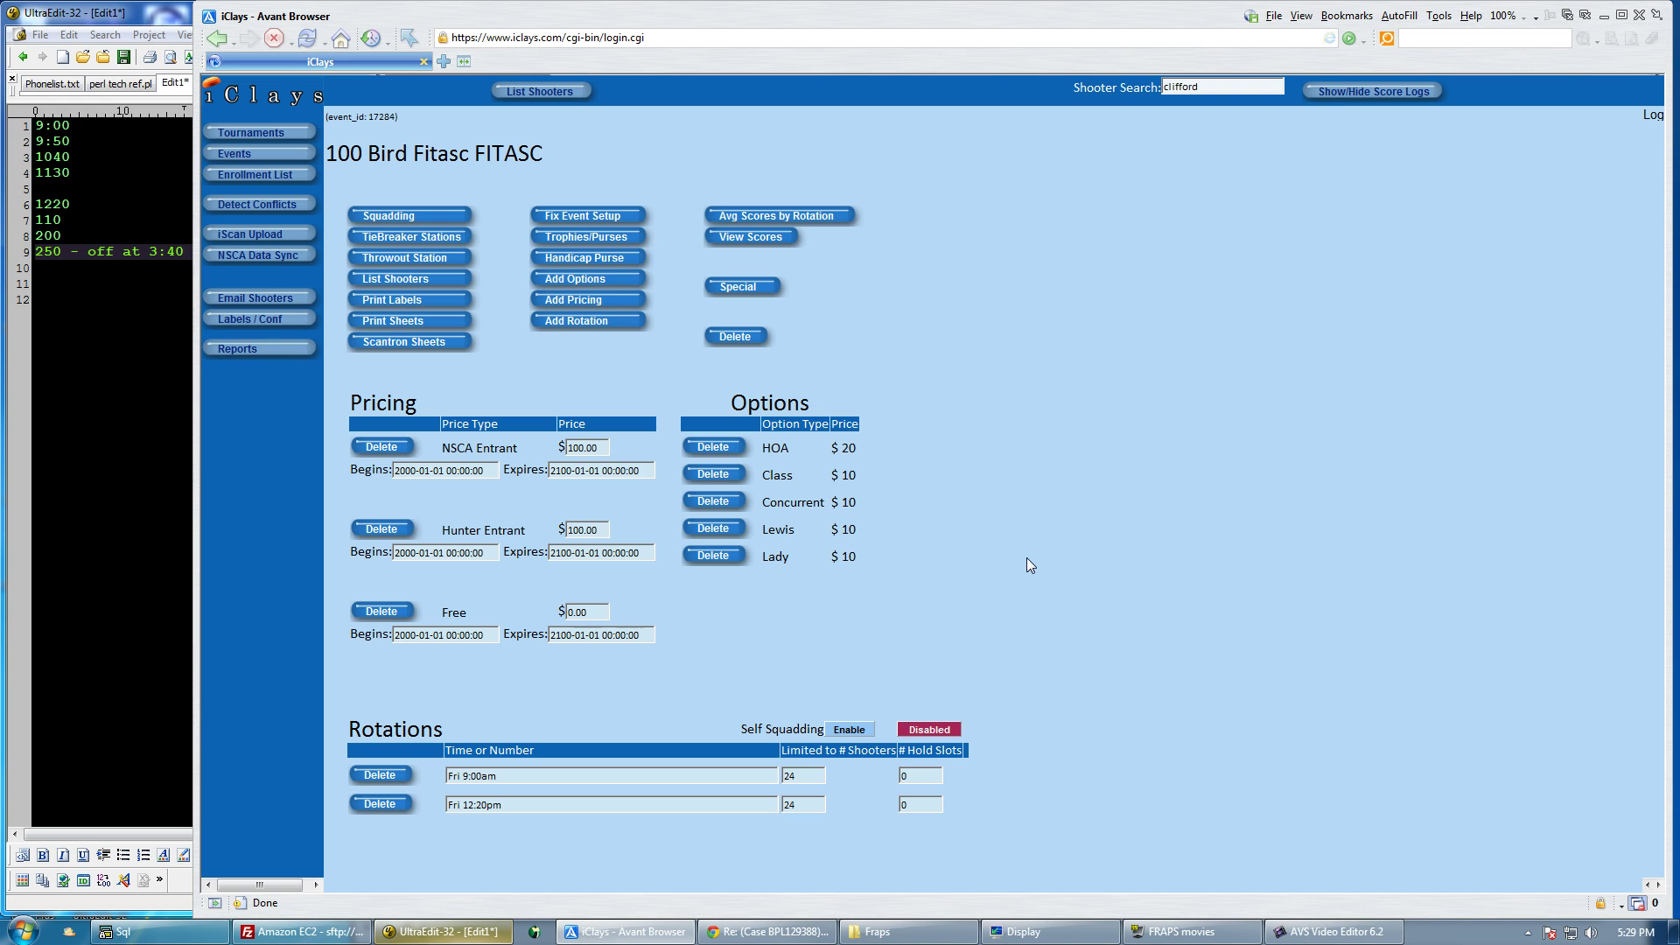
pyautogui.click(570, 335)
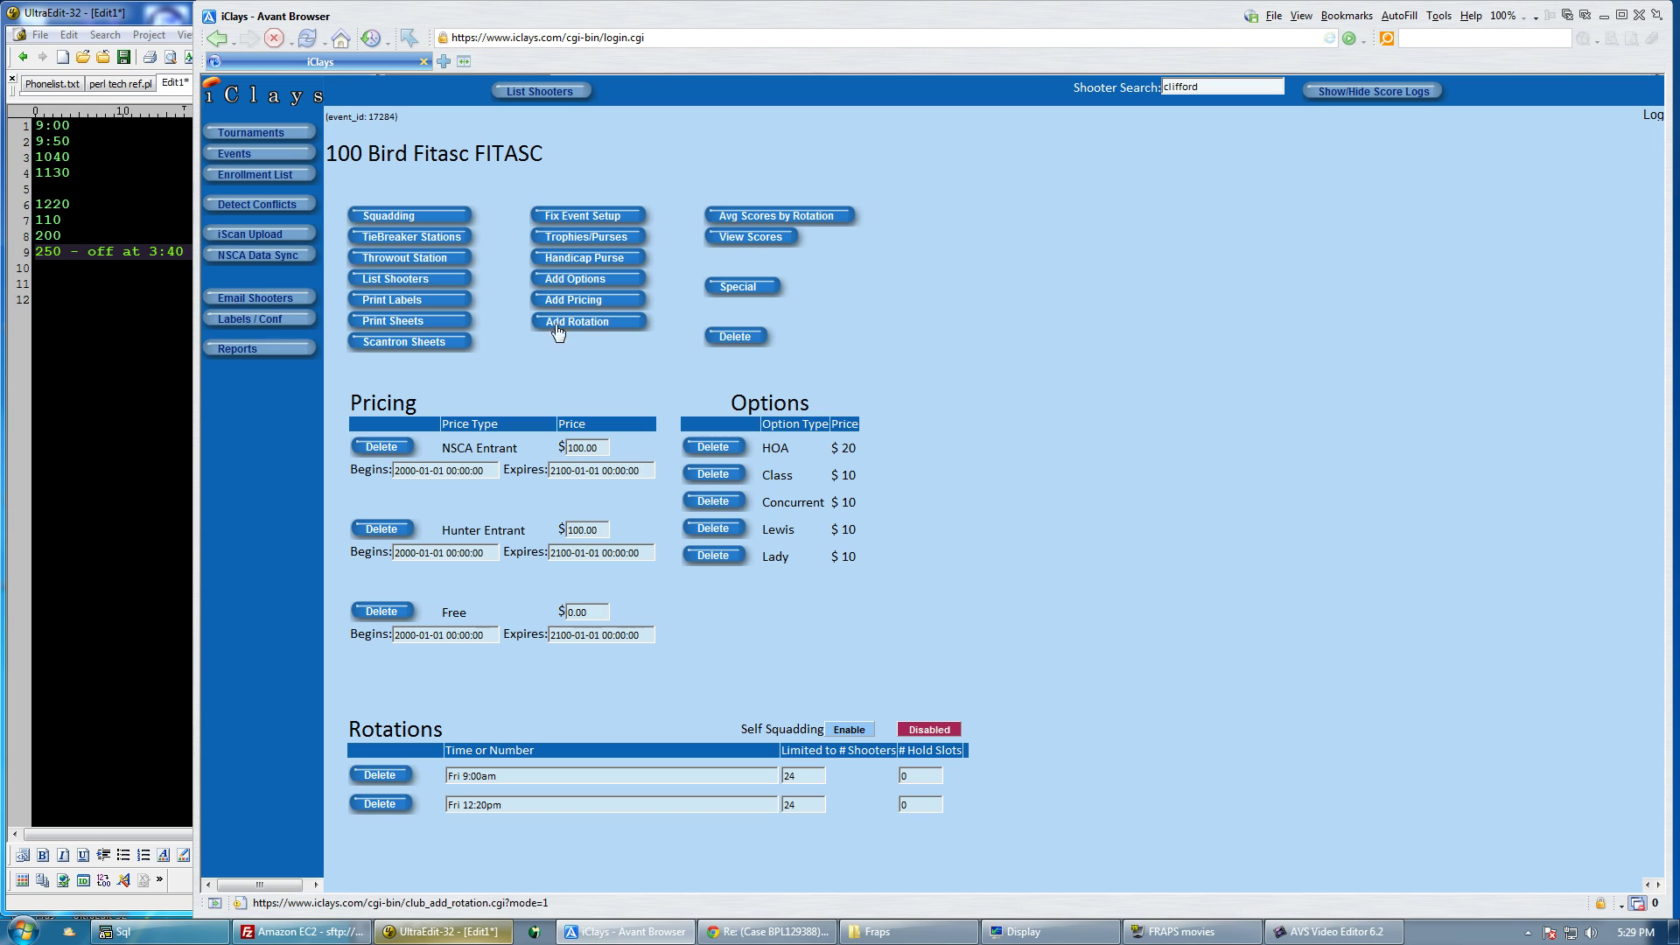
# Begin the rotation description 'Sat 9:00am /' after dismissing the autofill list
pyautogui.doubleClick(464, 225)
pyautogui.press('Escape')
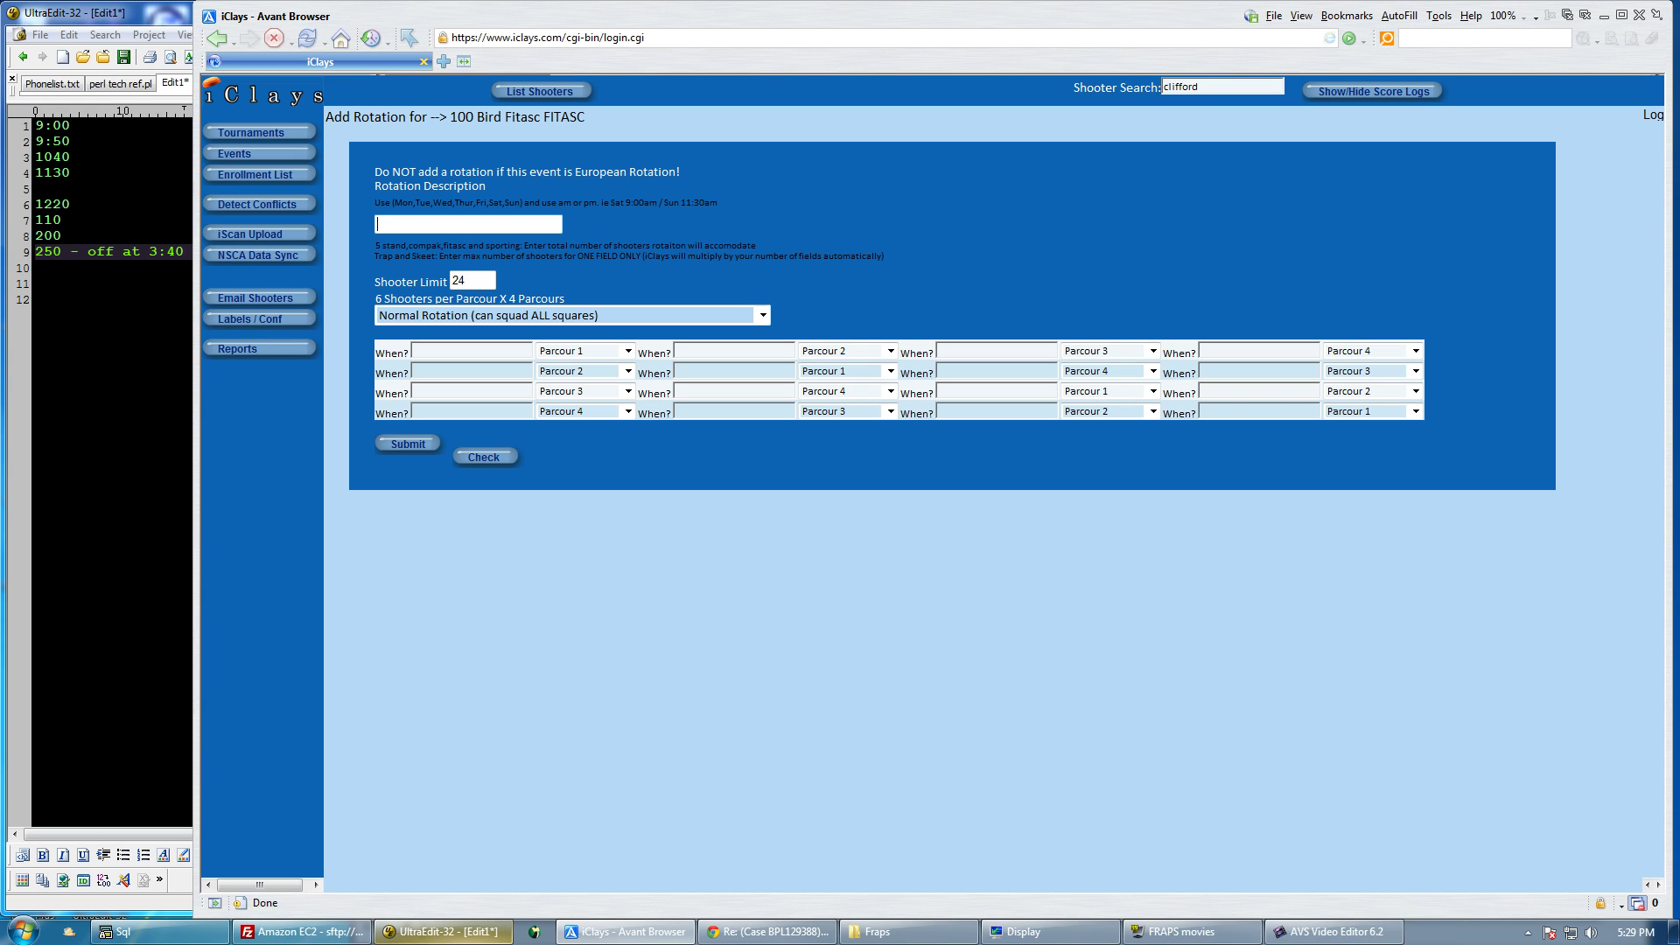
pyautogui.write('Sat 9:00am /')
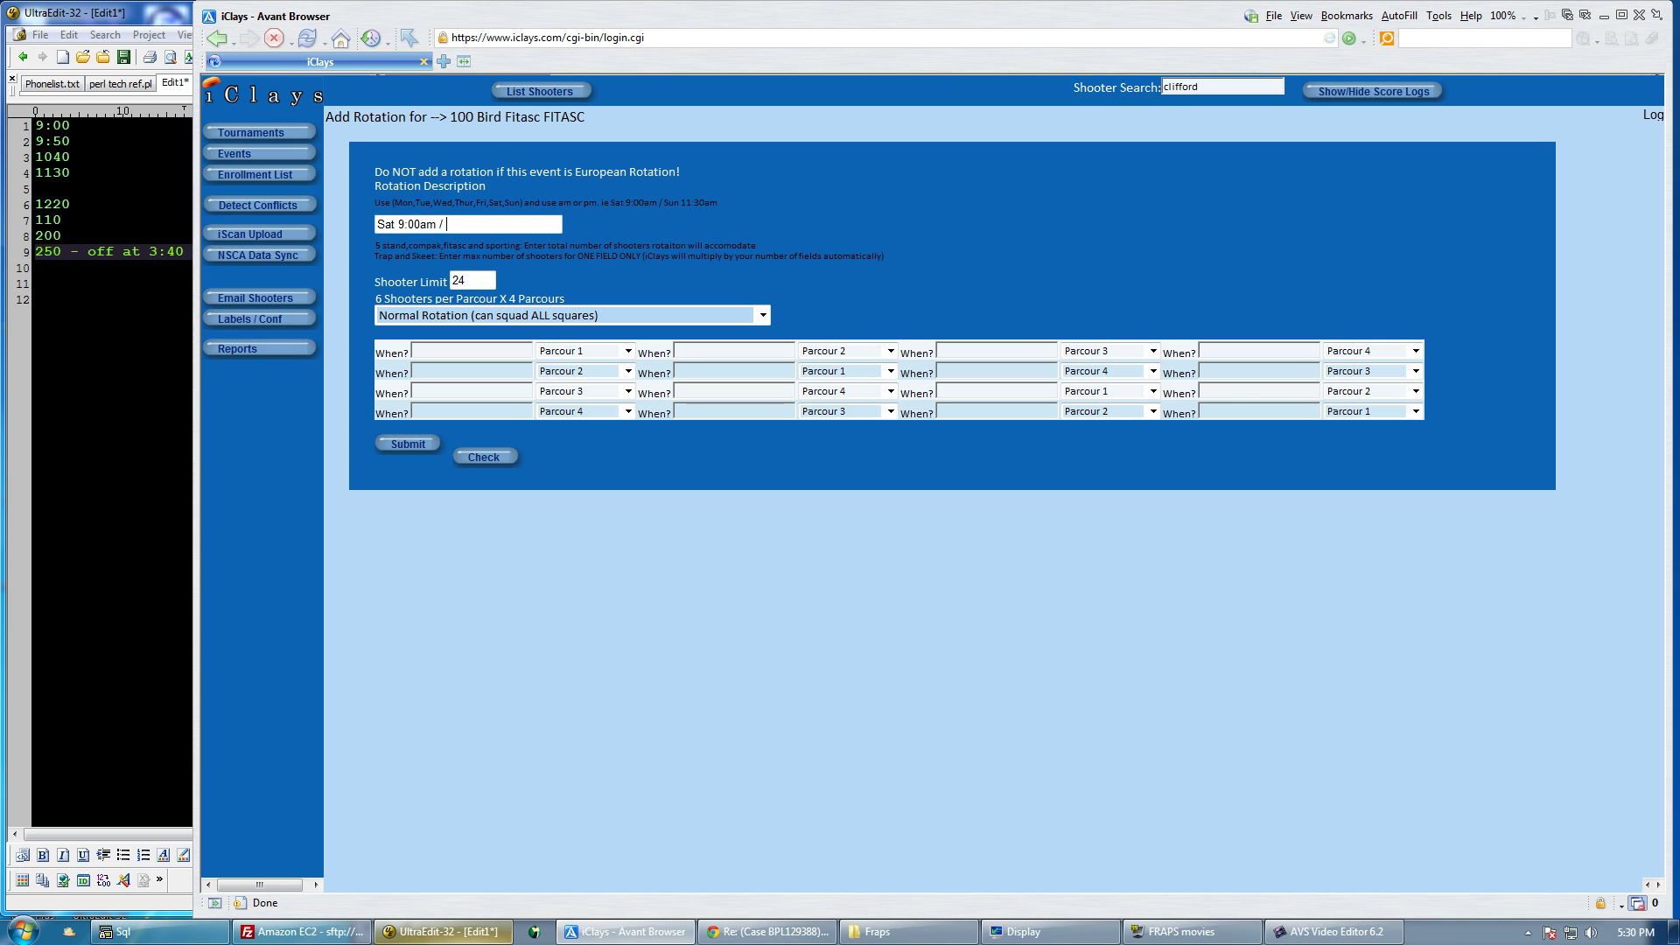
pyautogui.hotkey('alt', 'Tab')
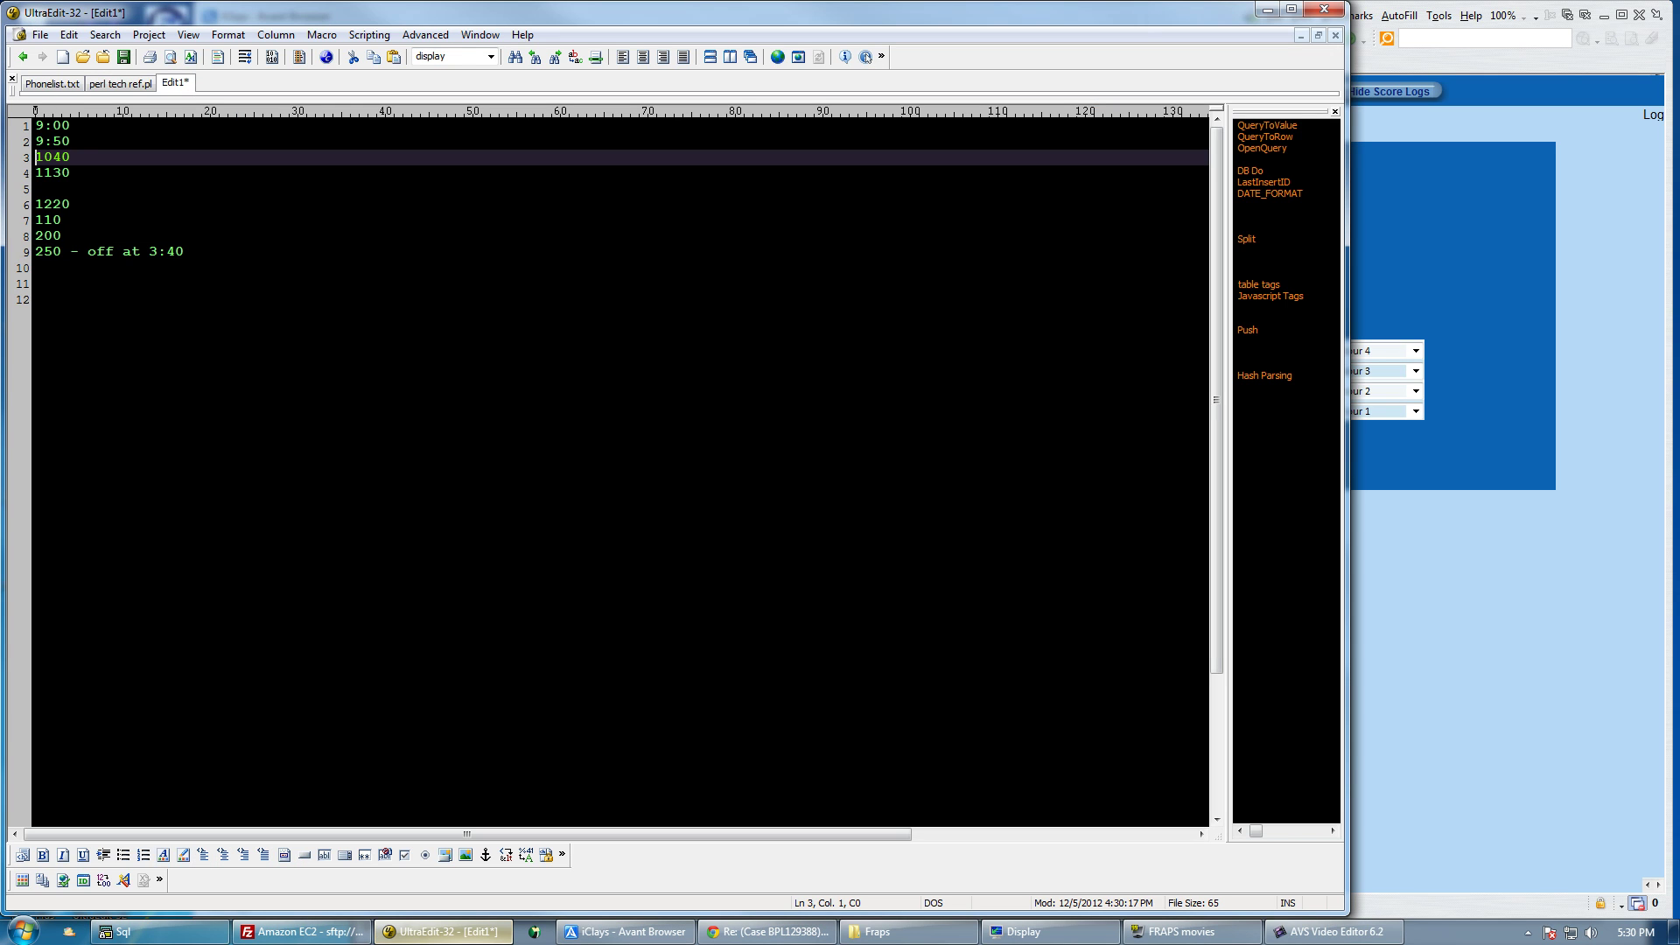
# Insert blank lines before 1040 and 200 to pair up the shoot times
pyautogui.press('Return')
pyautogui.press('Down')
pyautogui.press('Down')
pyautogui.press('Down')
pyautogui.press('Down')
pyautogui.press('Down')
pyautogui.press('Return')
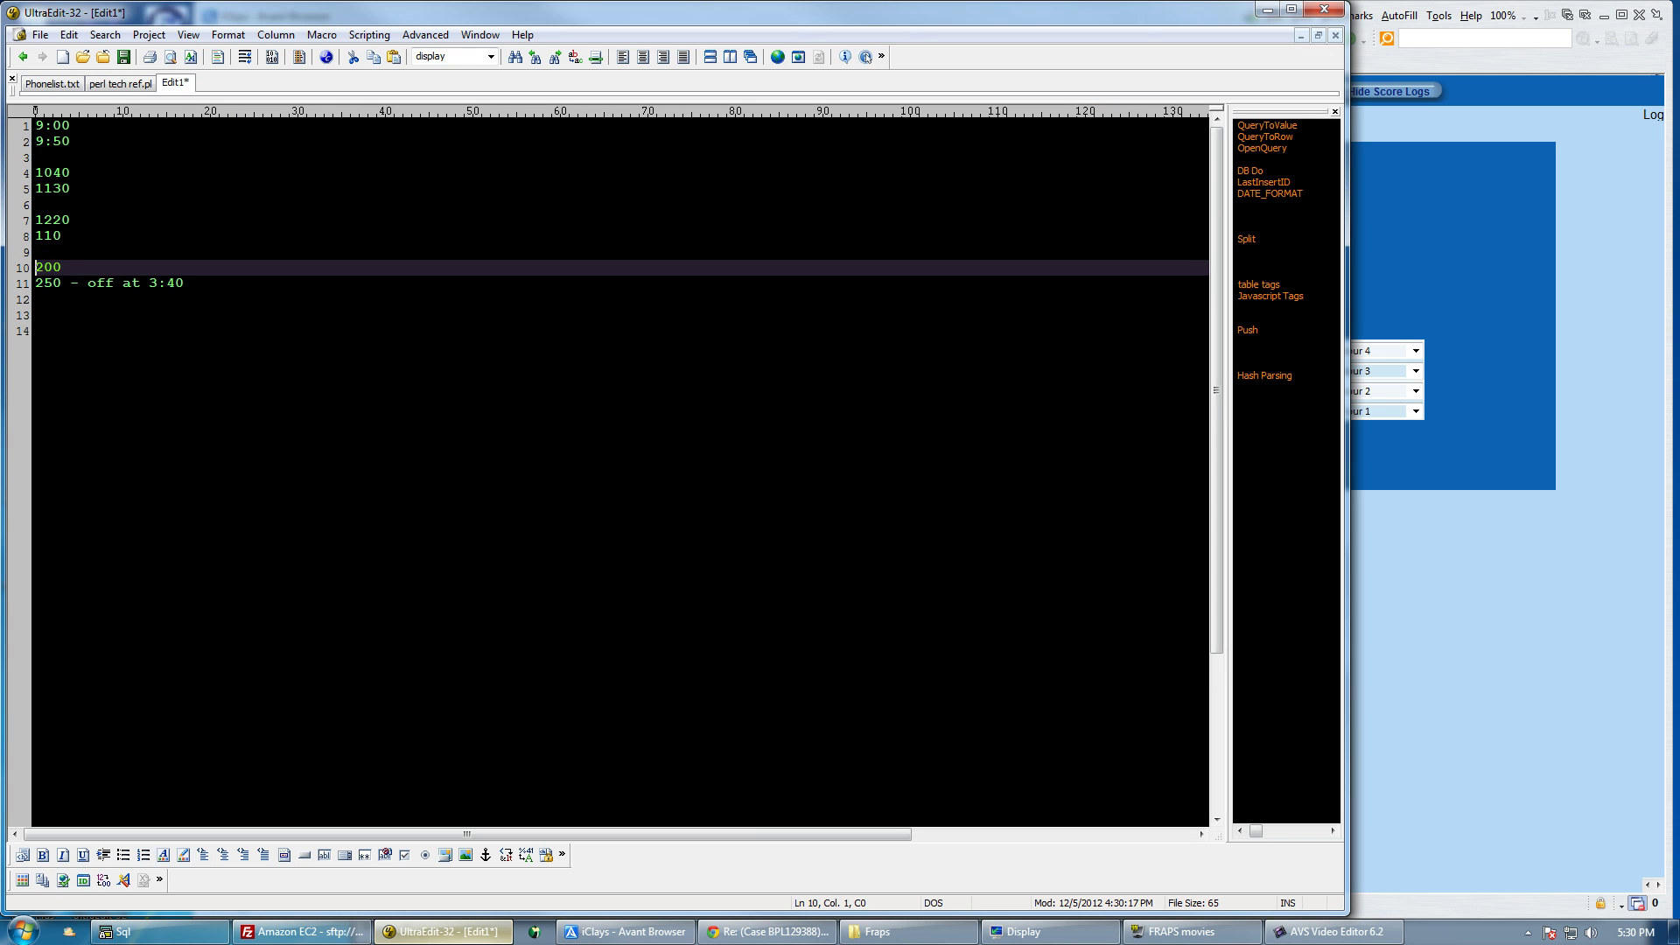
pyautogui.press('Up')
pyautogui.press('Up')
pyautogui.press('Up')
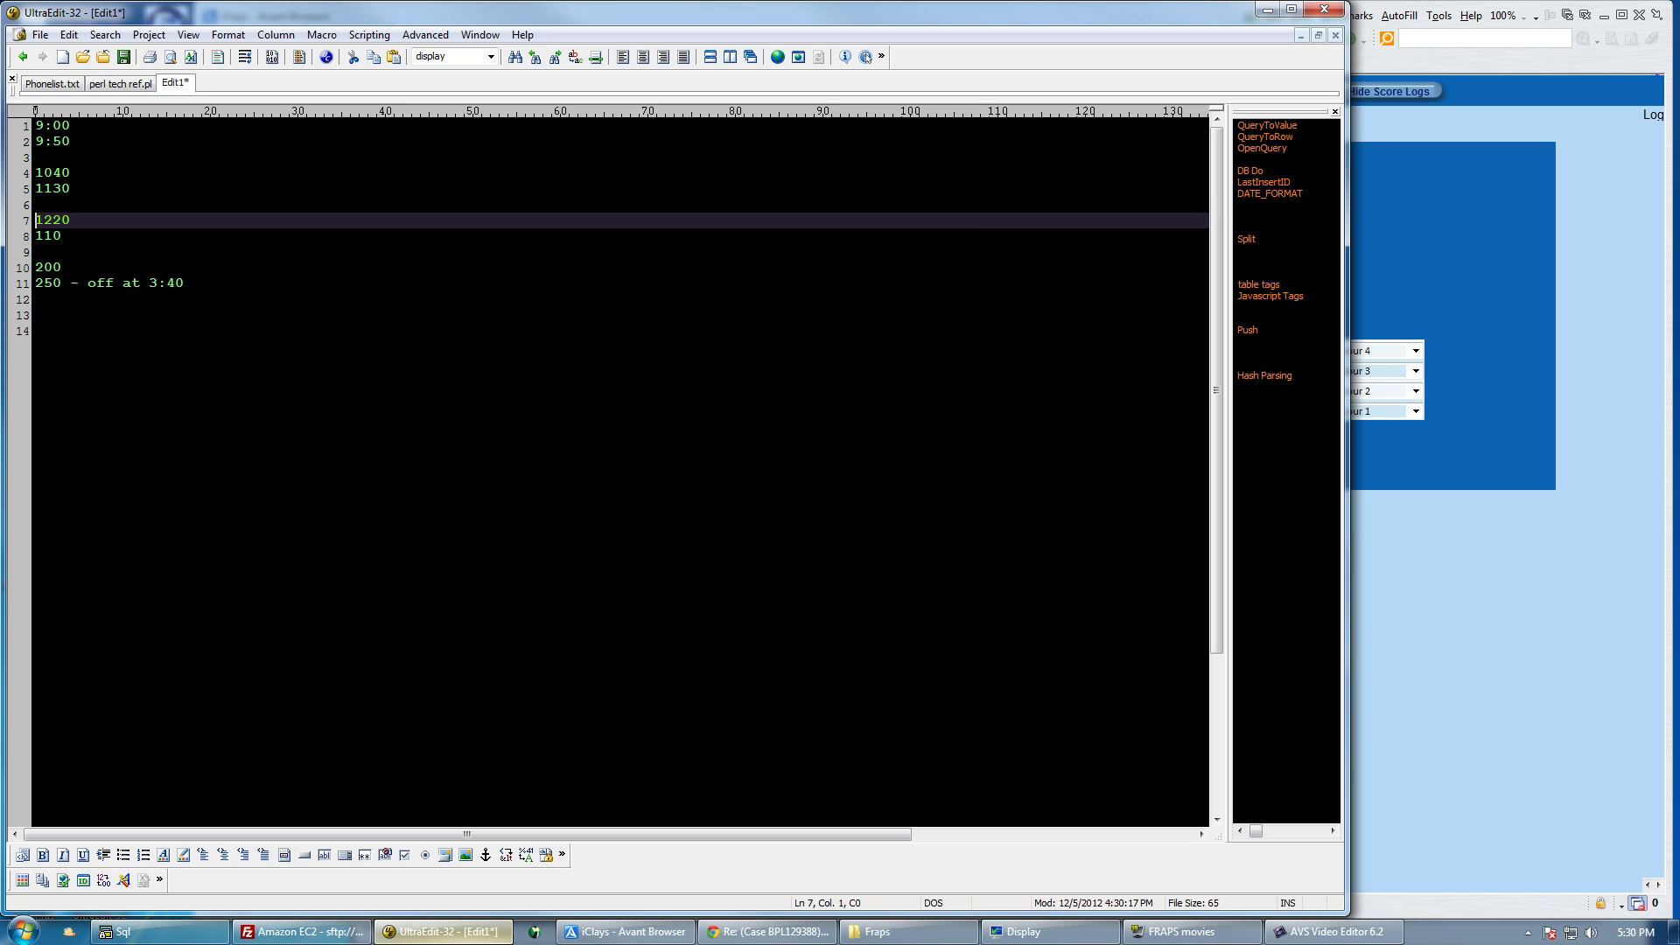
pyautogui.click(1486, 533)
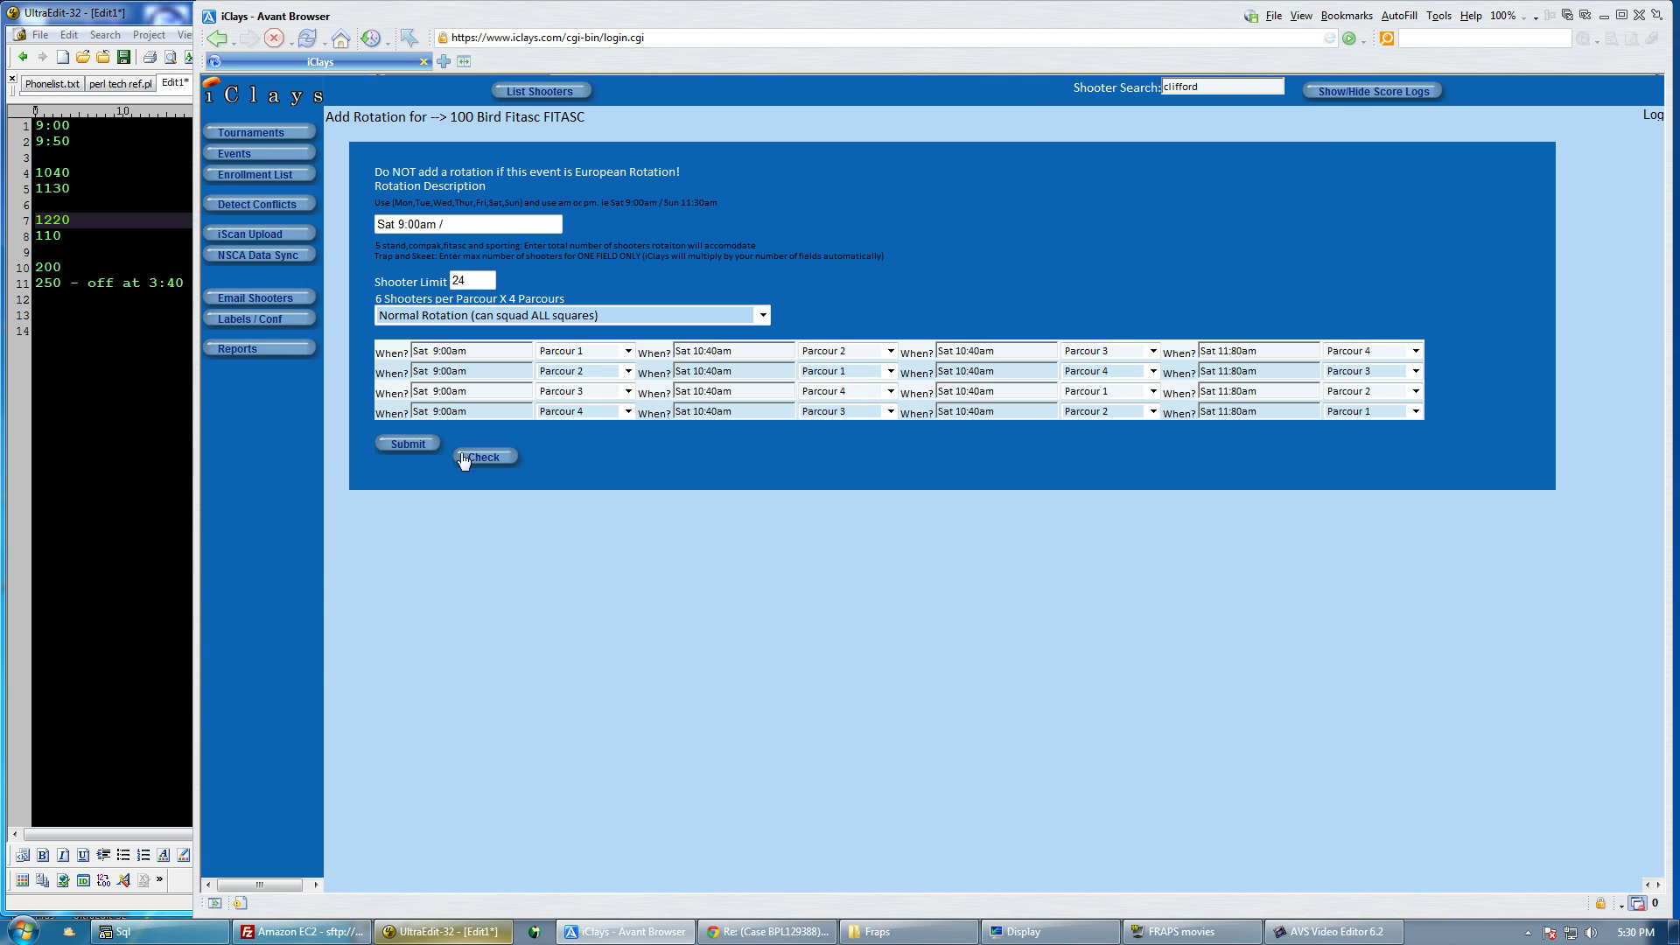
# Append 'Sun 12:20pm' to the rotation description, then go back to Events without submitting
pyautogui.click(478, 221)
pyautogui.write('Sun 12:20pm')
pyautogui.click(760, 557)
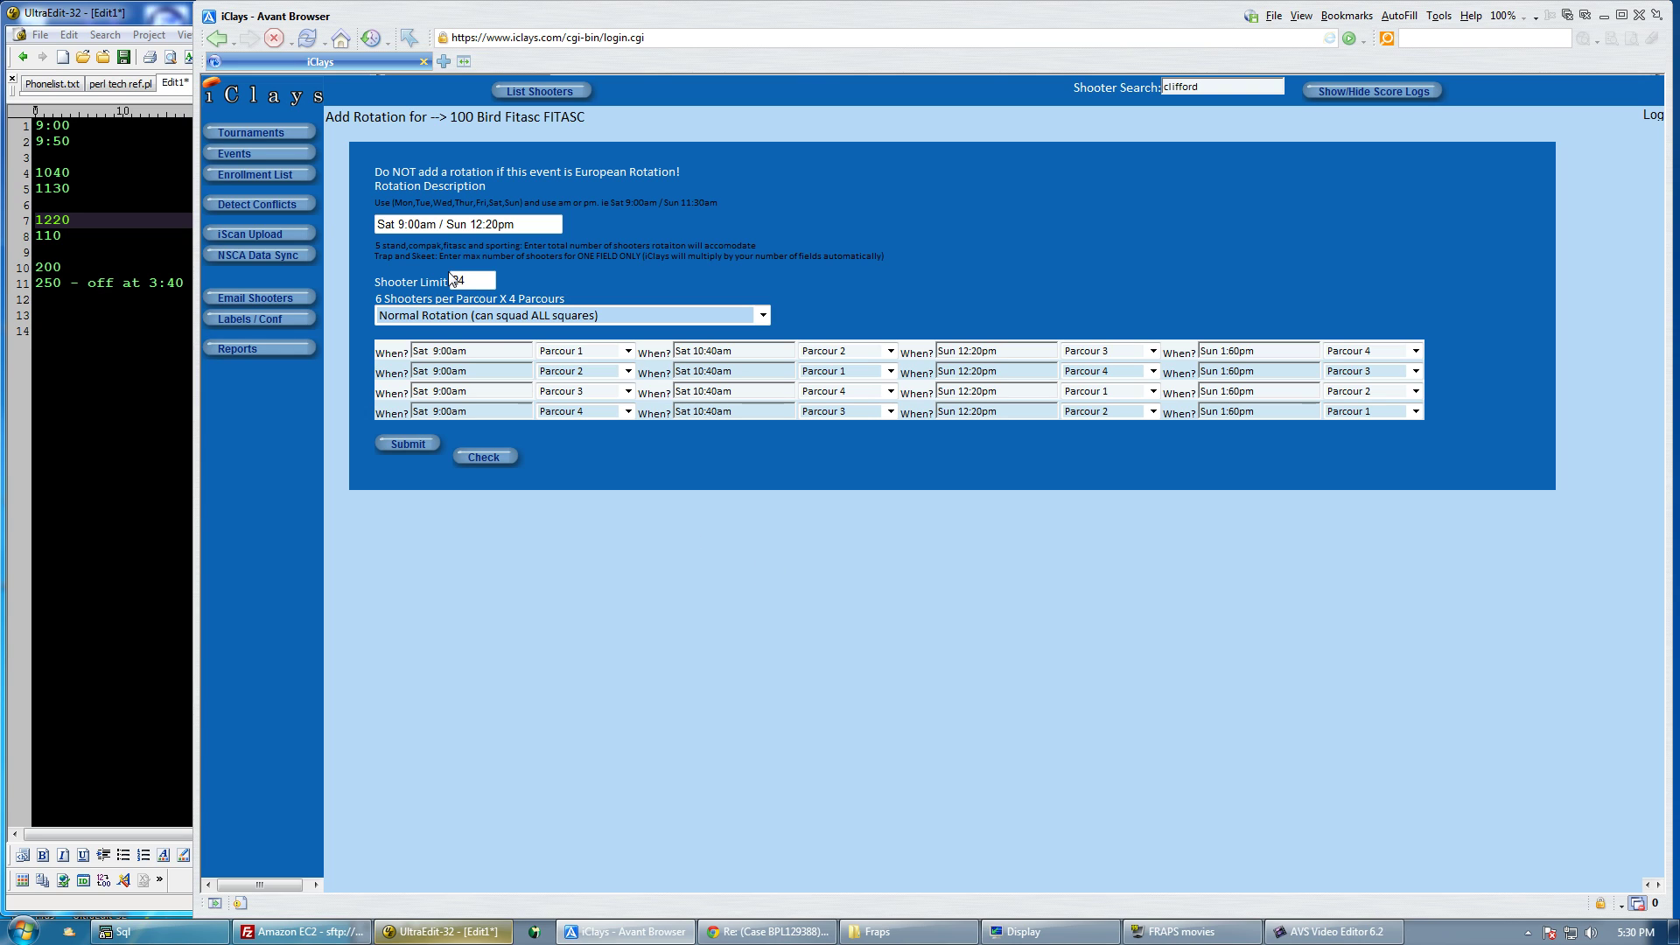
pyautogui.click(265, 157)
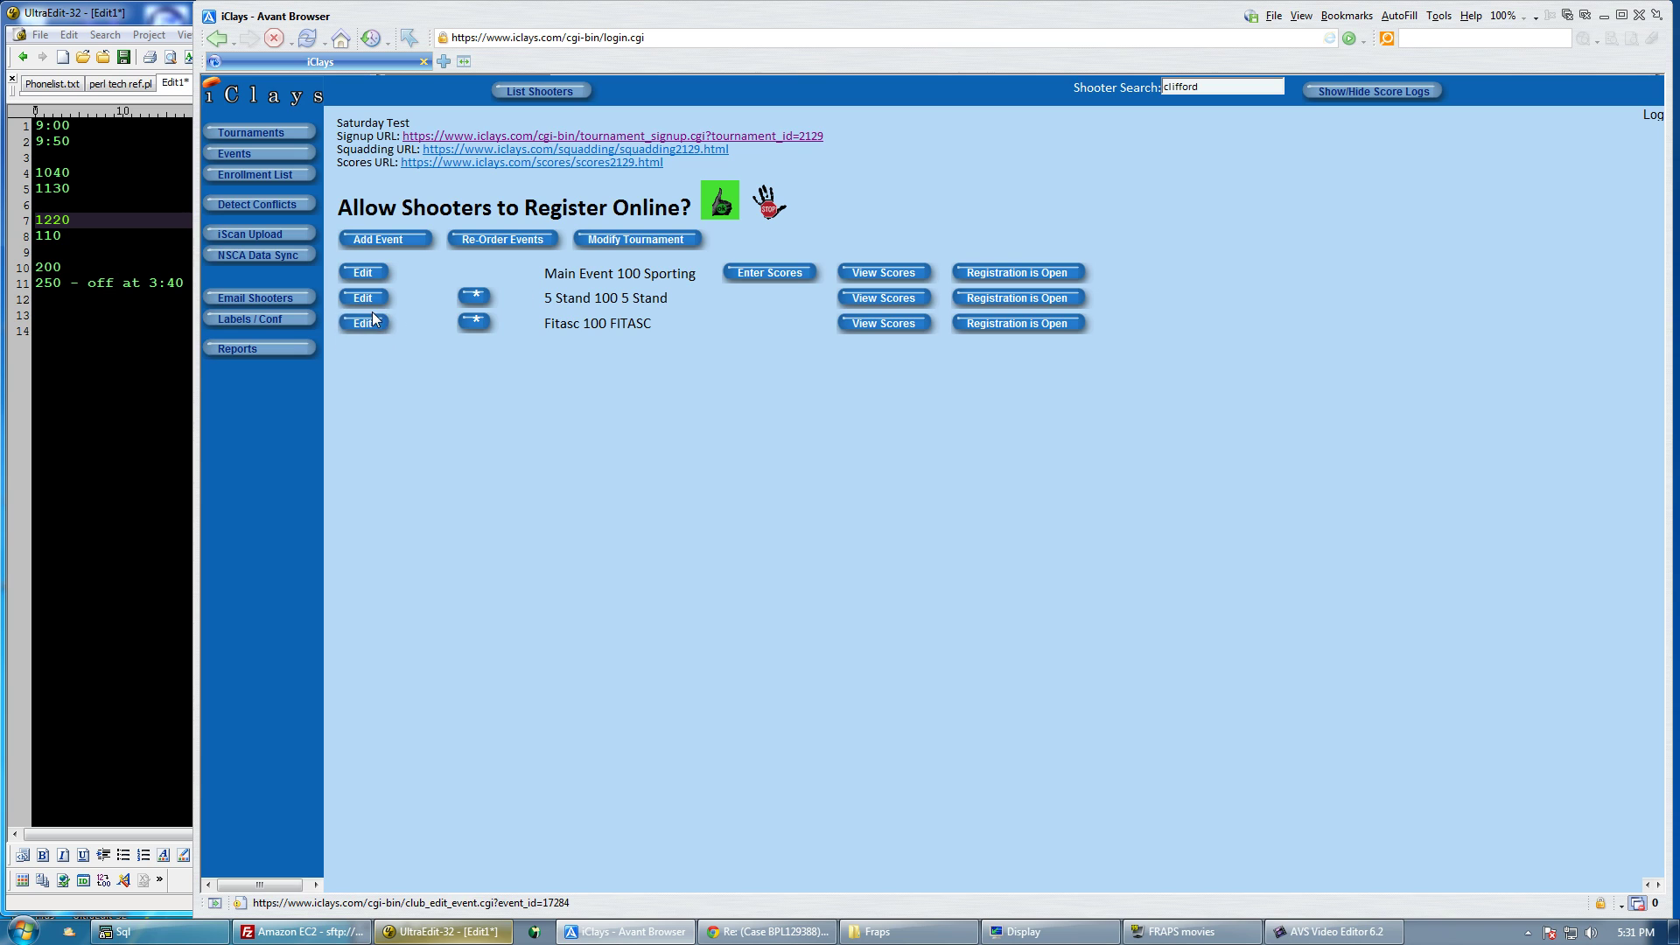
# In the Fitasc event's setup, replace the 200-minute duration with 100 and submit
pyautogui.click(368, 326)
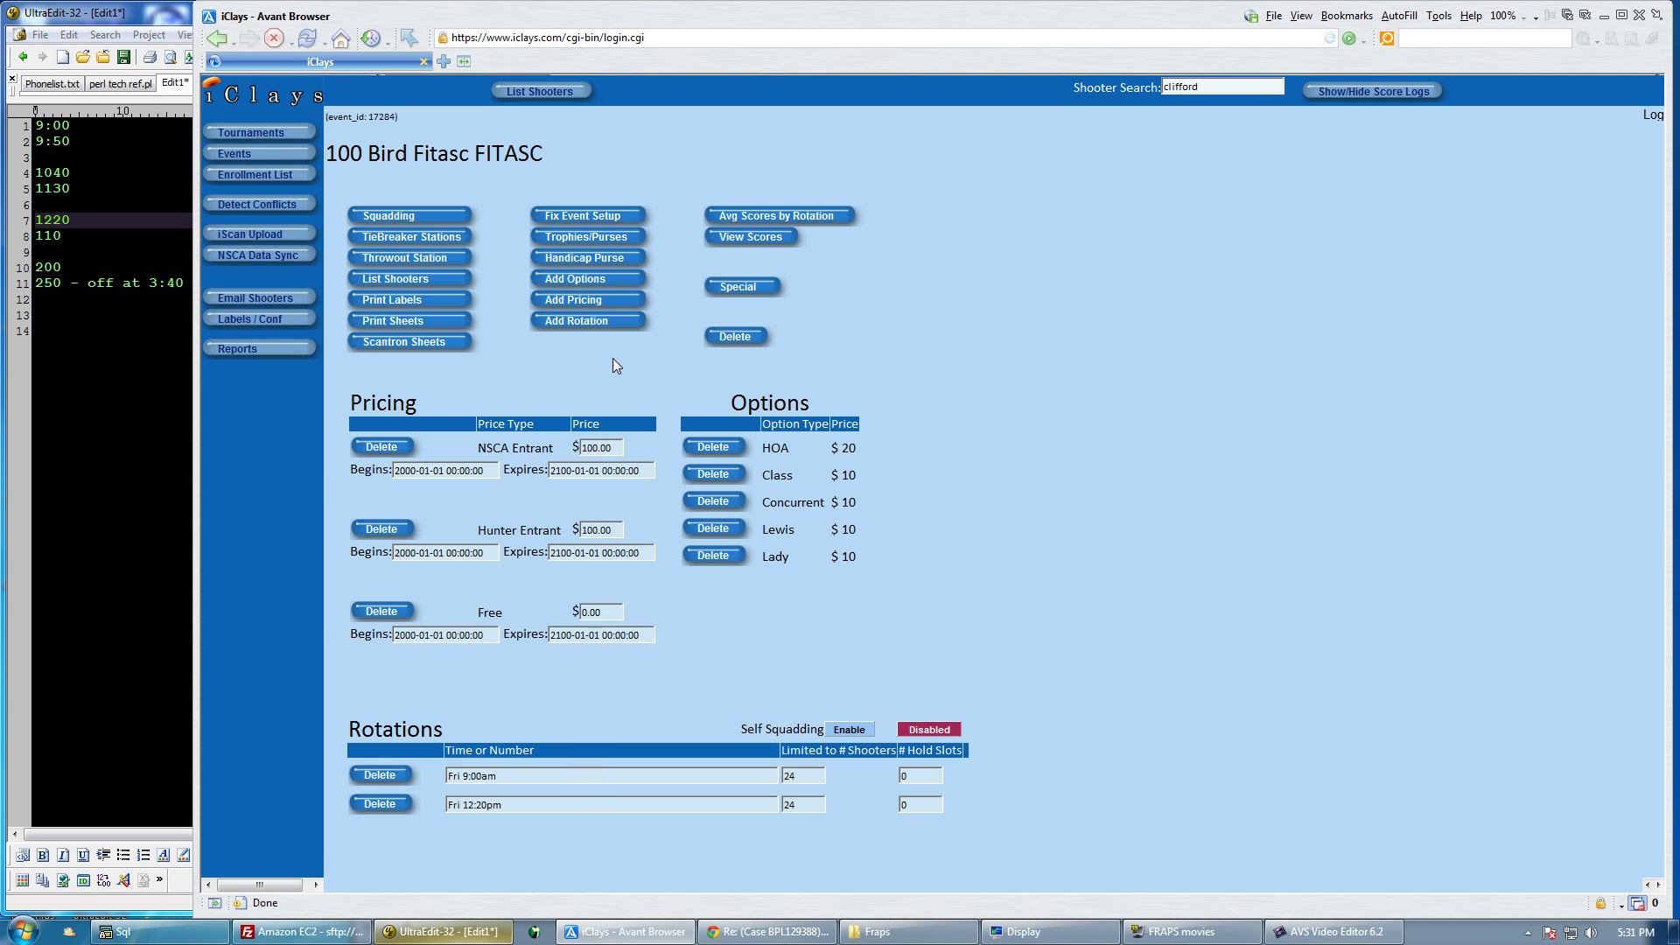
pyautogui.click(602, 218)
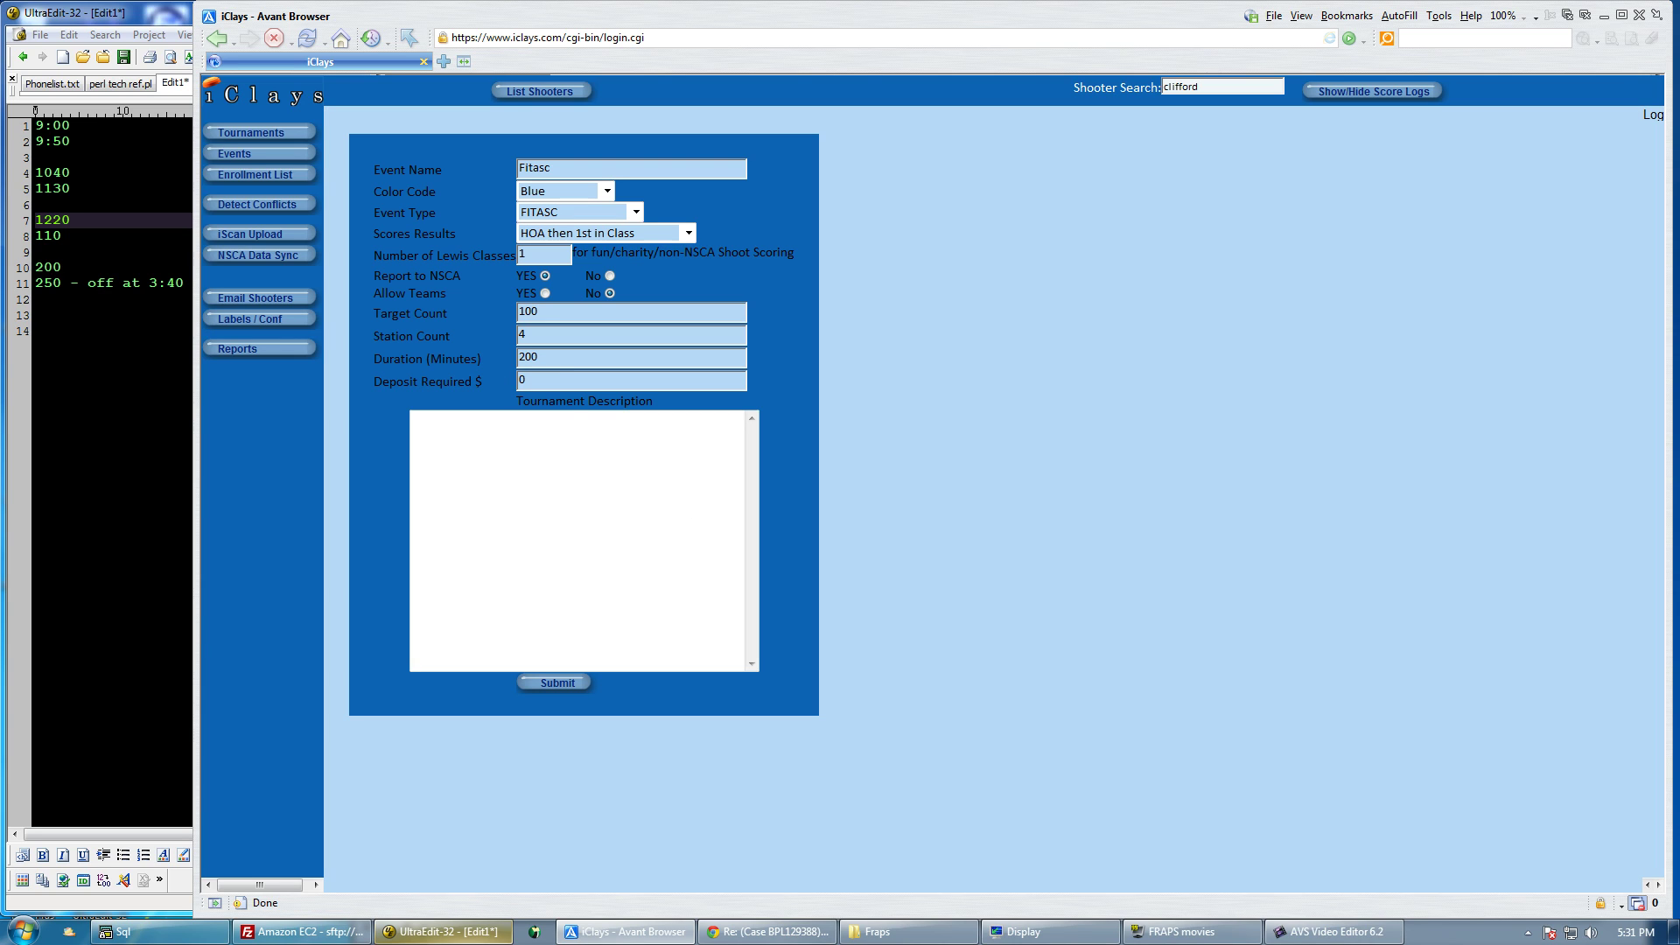
pyautogui.doubleClick(554, 356)
pyautogui.write('100')
pyautogui.click(530, 680)
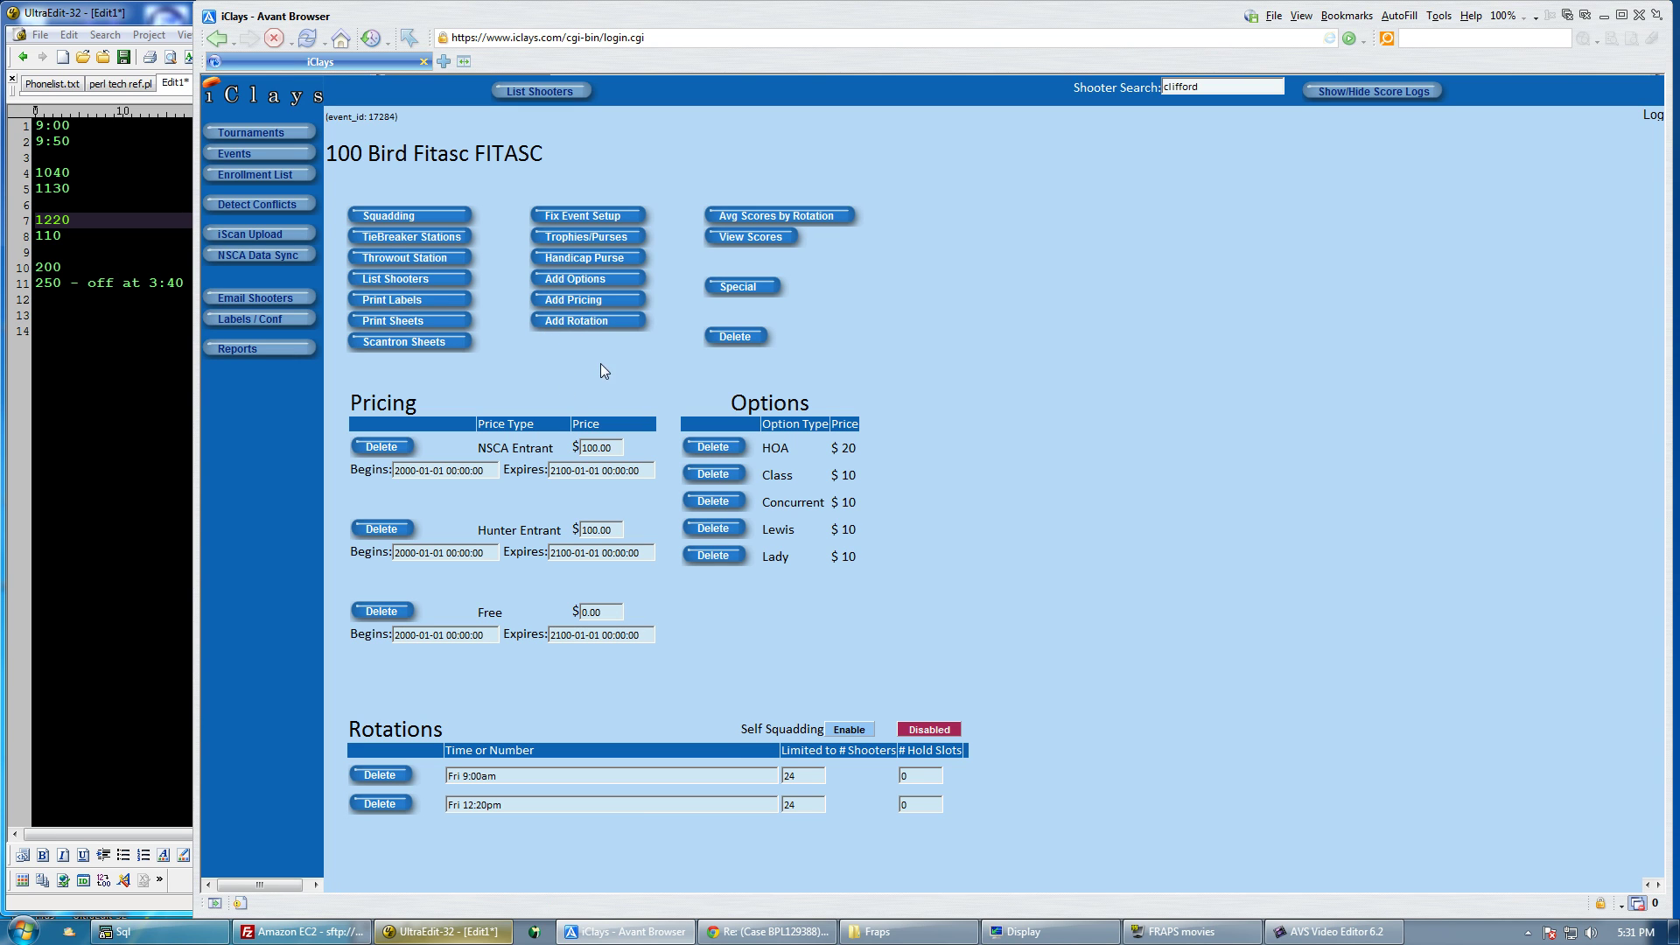
pyautogui.click(582, 322)
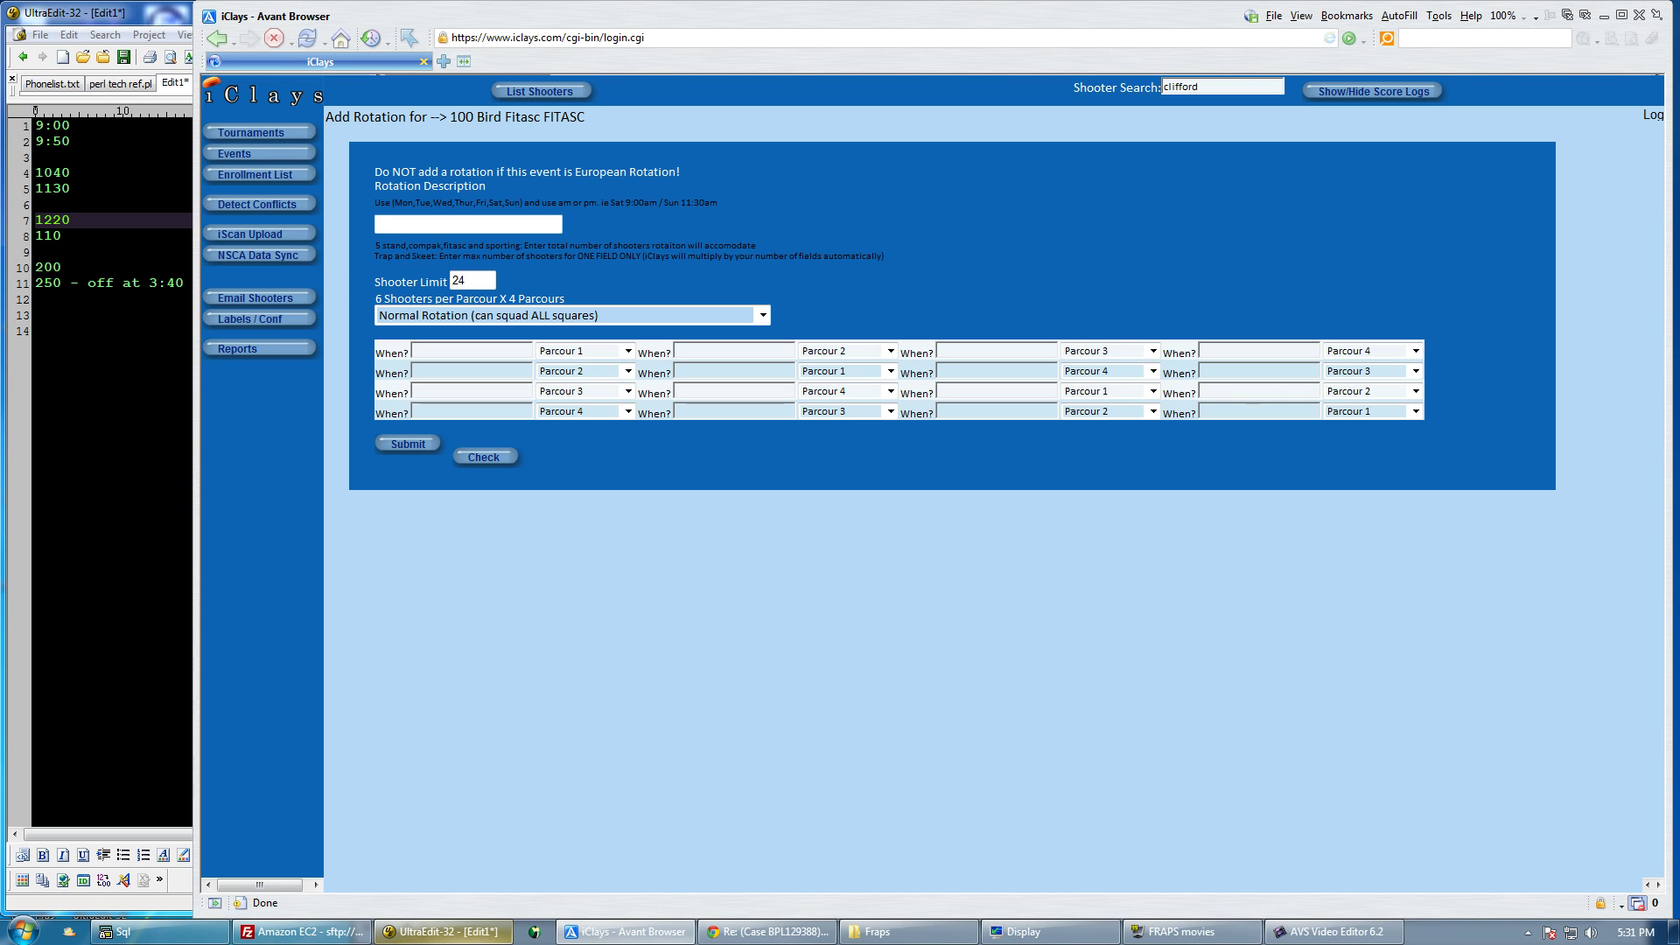
# Add a rotation described 'Sat 9:00am / Sun 12:20pm' with squad times filled in
pyautogui.write('Sat')
pyautogui.write('9:00am / Sun 12:20pm')
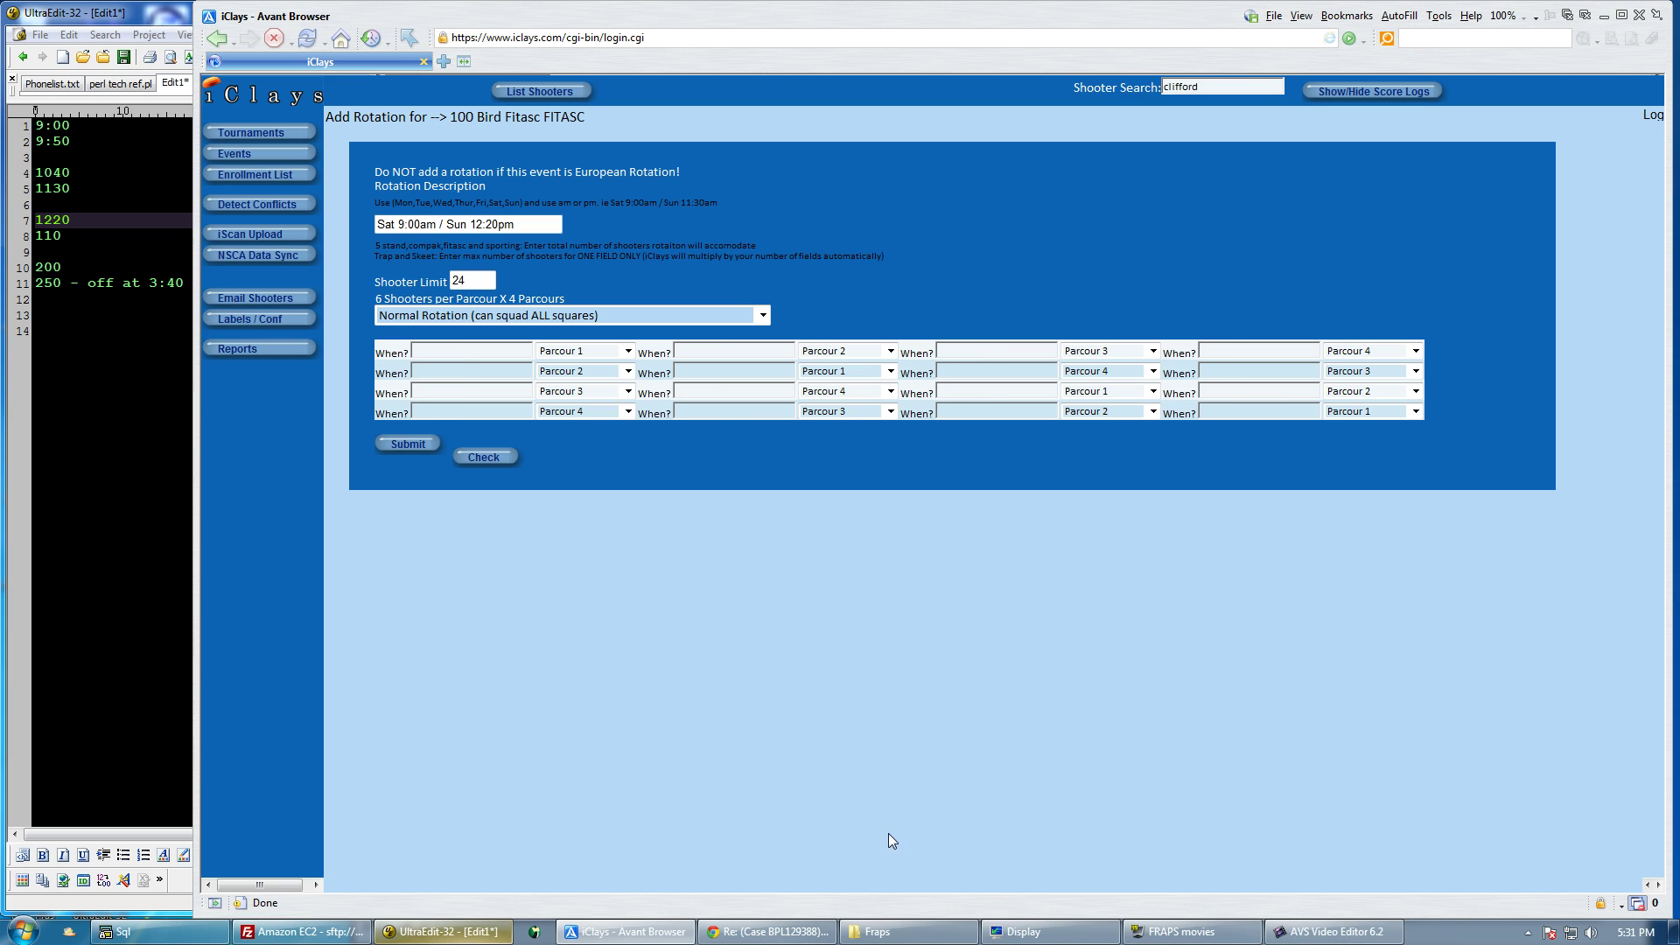
pyautogui.click(889, 833)
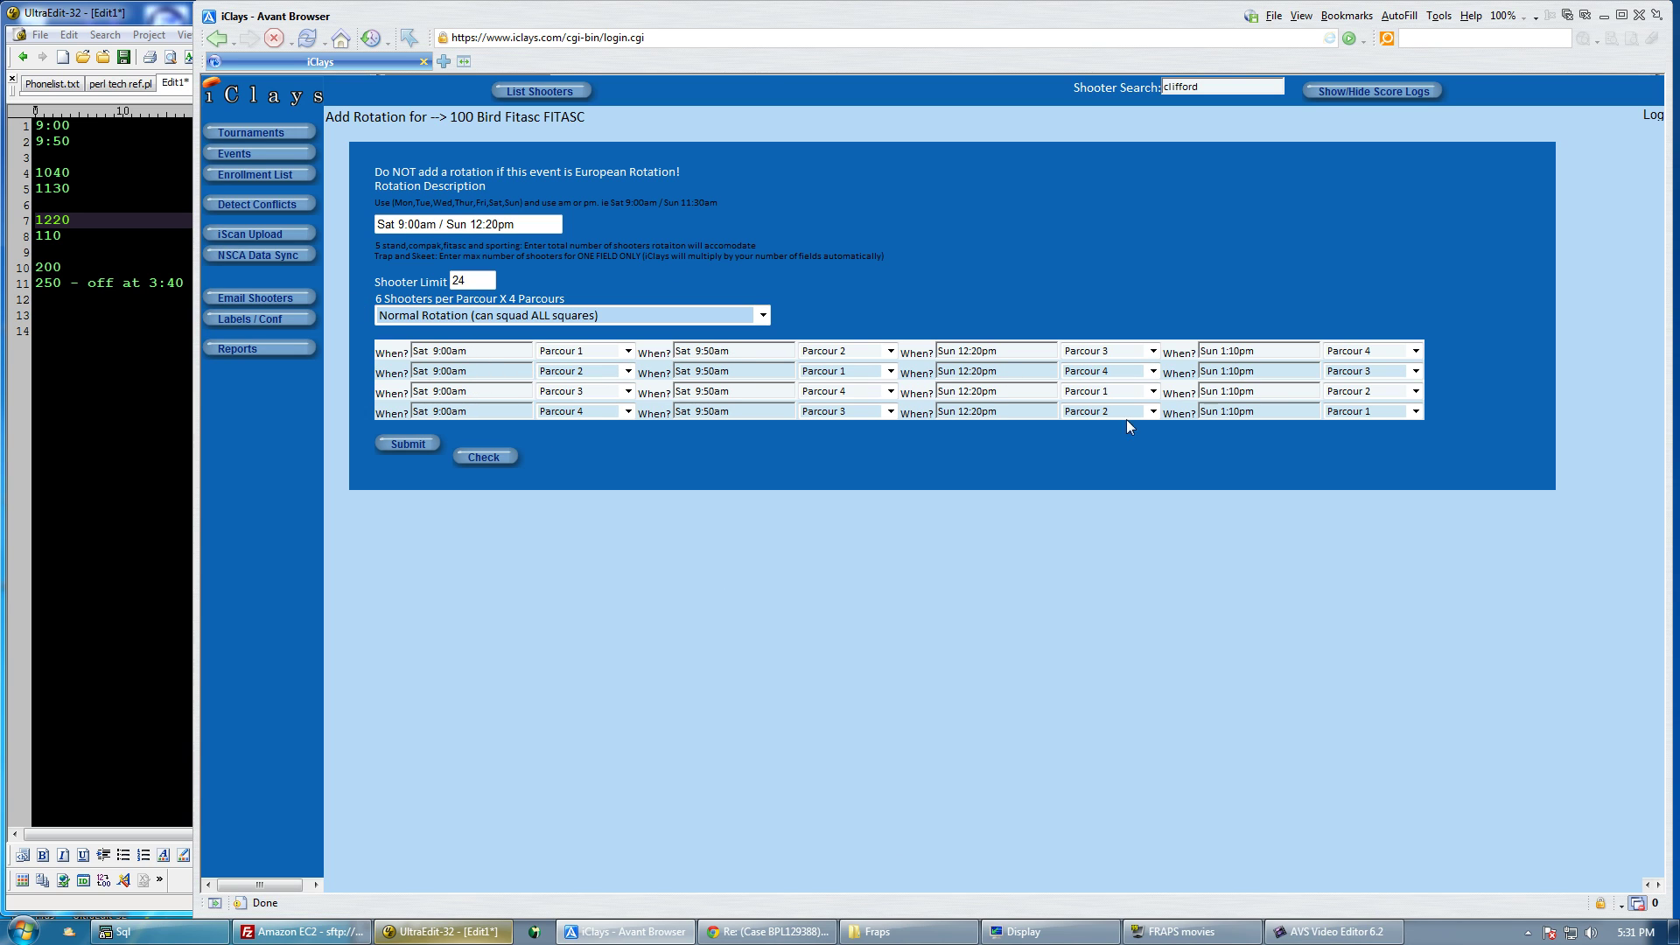
pyautogui.click(409, 444)
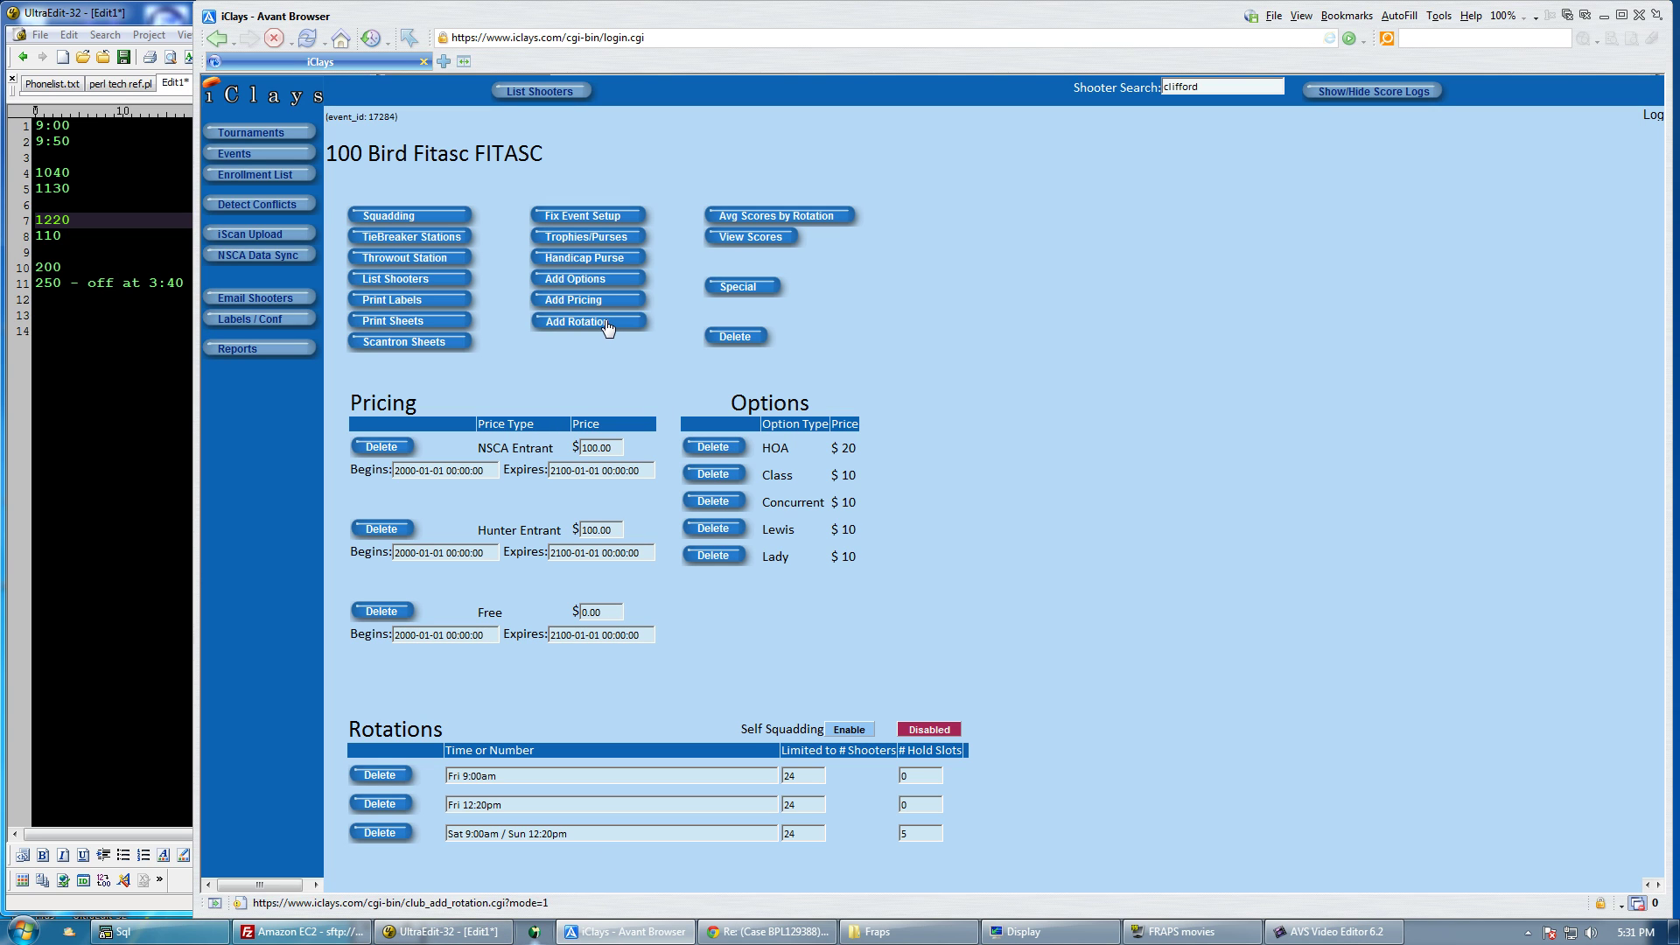
# Add a second rotation described 'Sat 10:40am / Sun 2:00pm' with squad times filled in
pyautogui.click(608, 321)
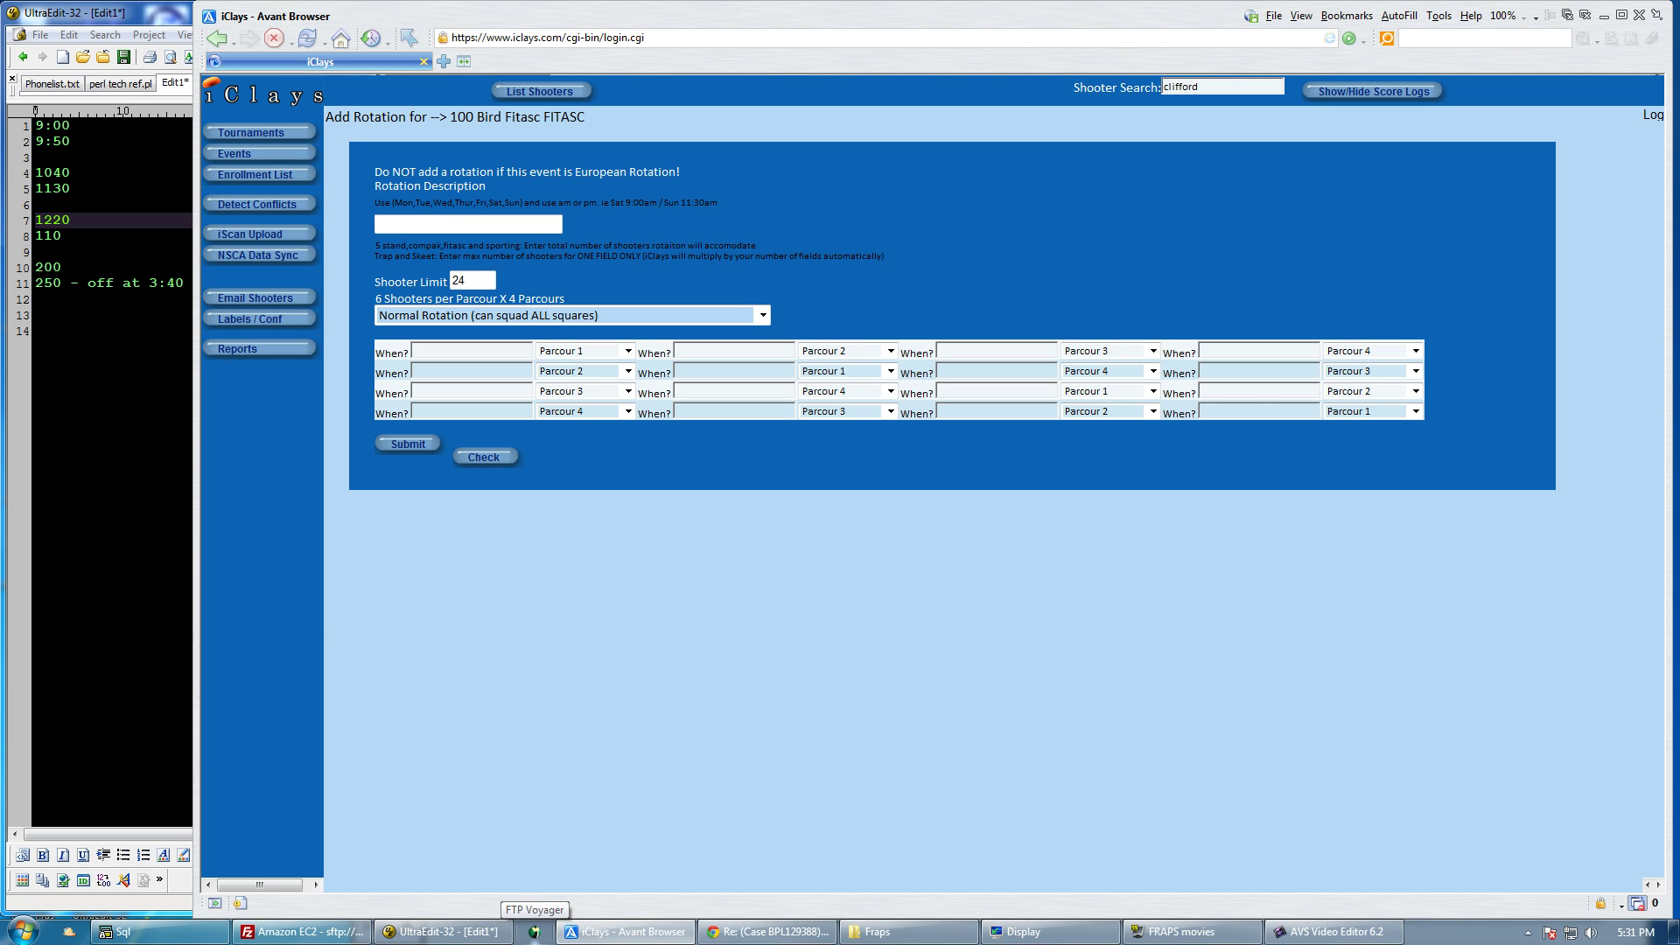
pyautogui.write('Sat 10:40am /')
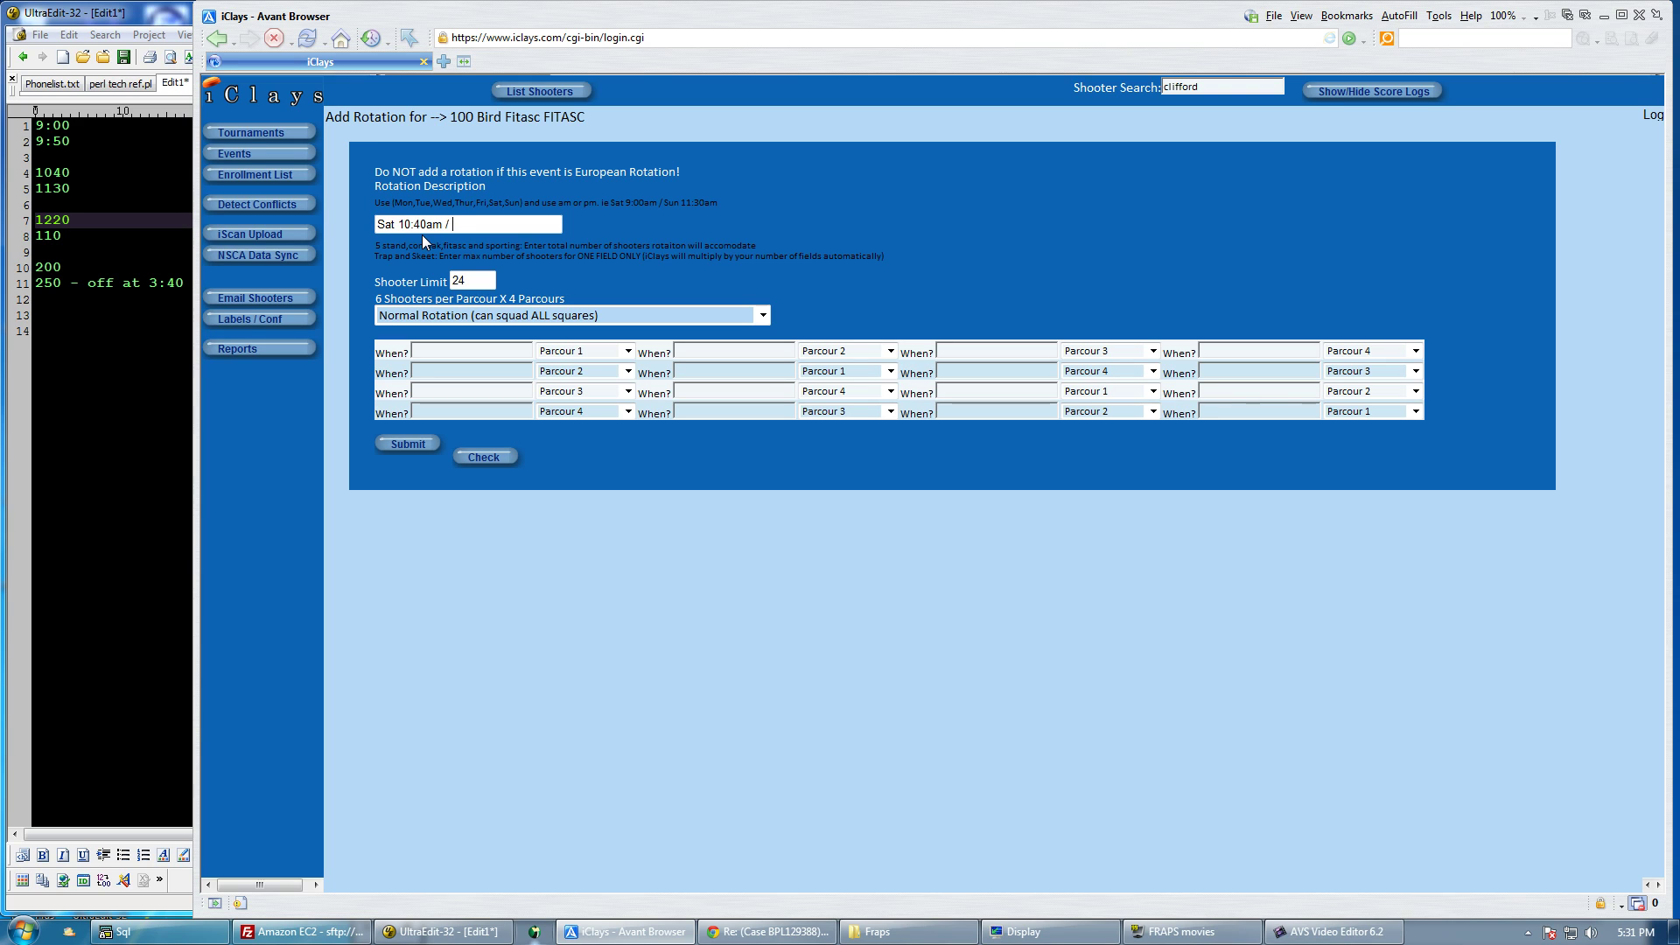
pyautogui.write(' Sun 2:00pm')
pyautogui.click(566, 621)
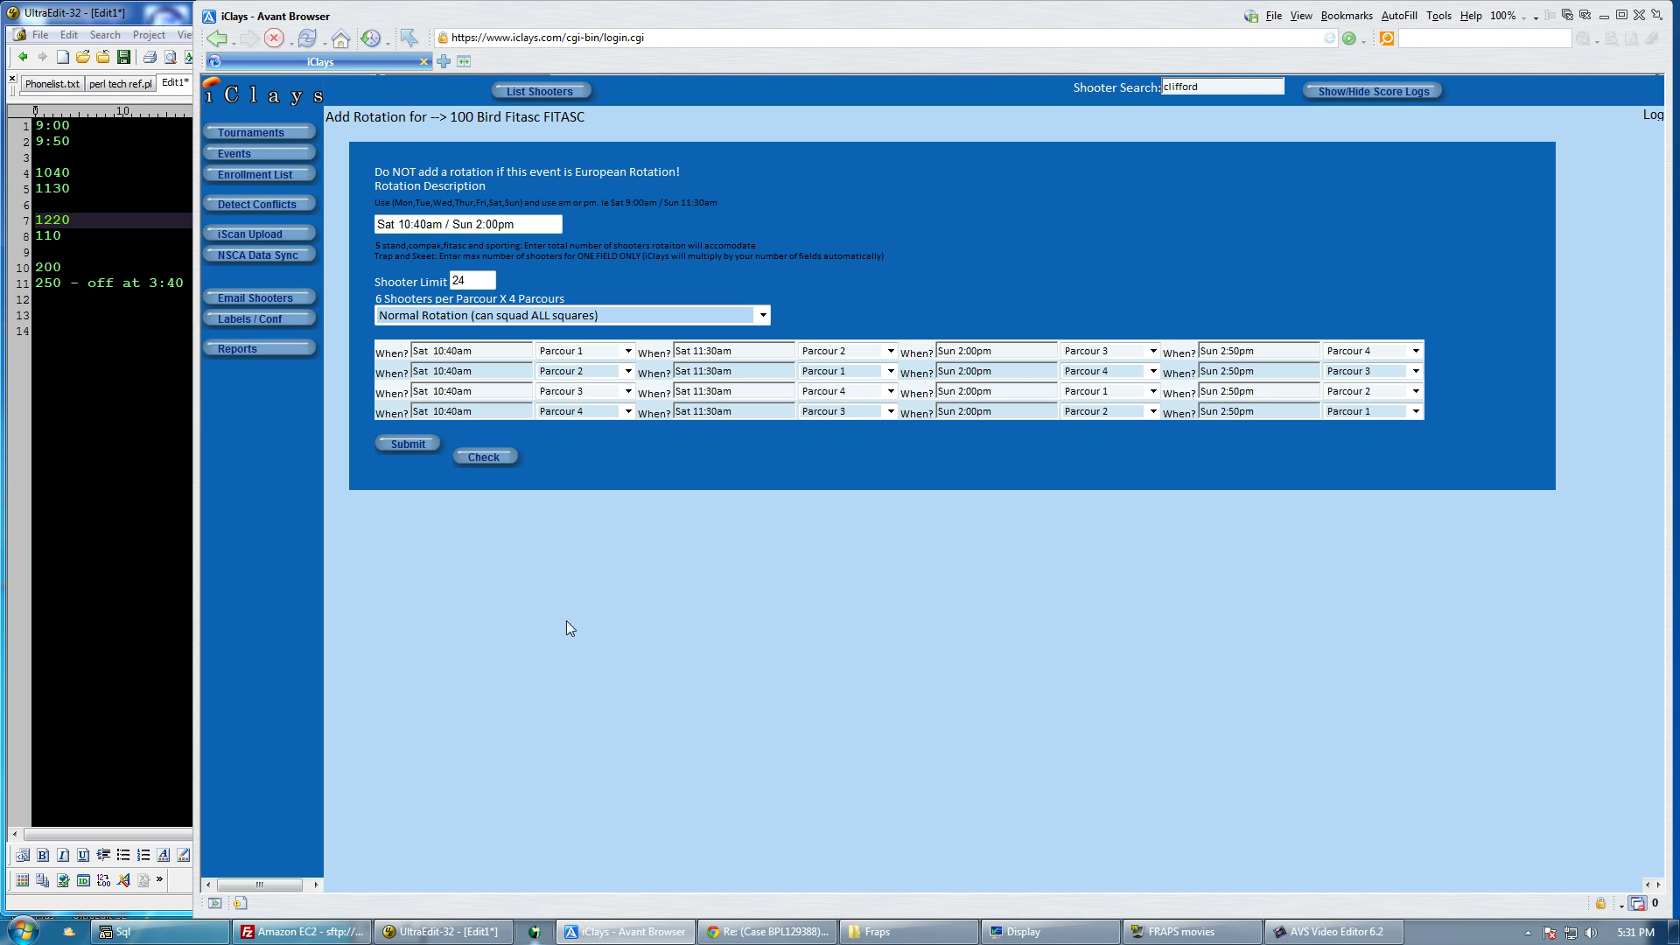
pyautogui.click(411, 446)
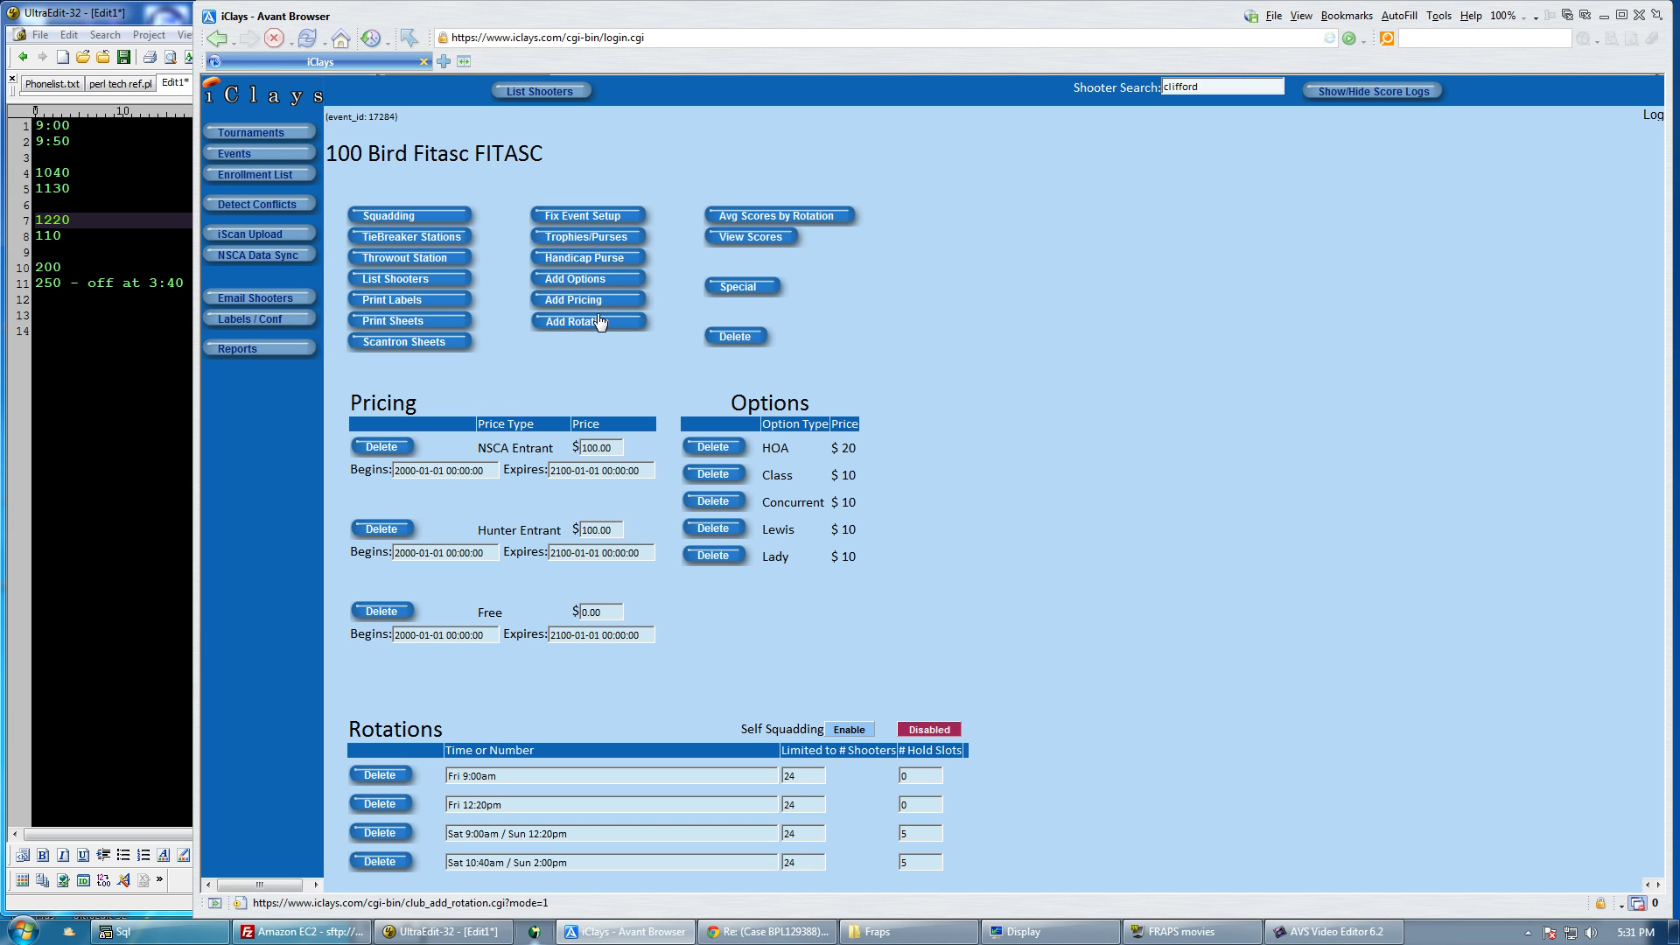
# Add a rotation described 'Sat 12:20pm / Sun 9:00am' with squad times filled in
pyautogui.click(597, 322)
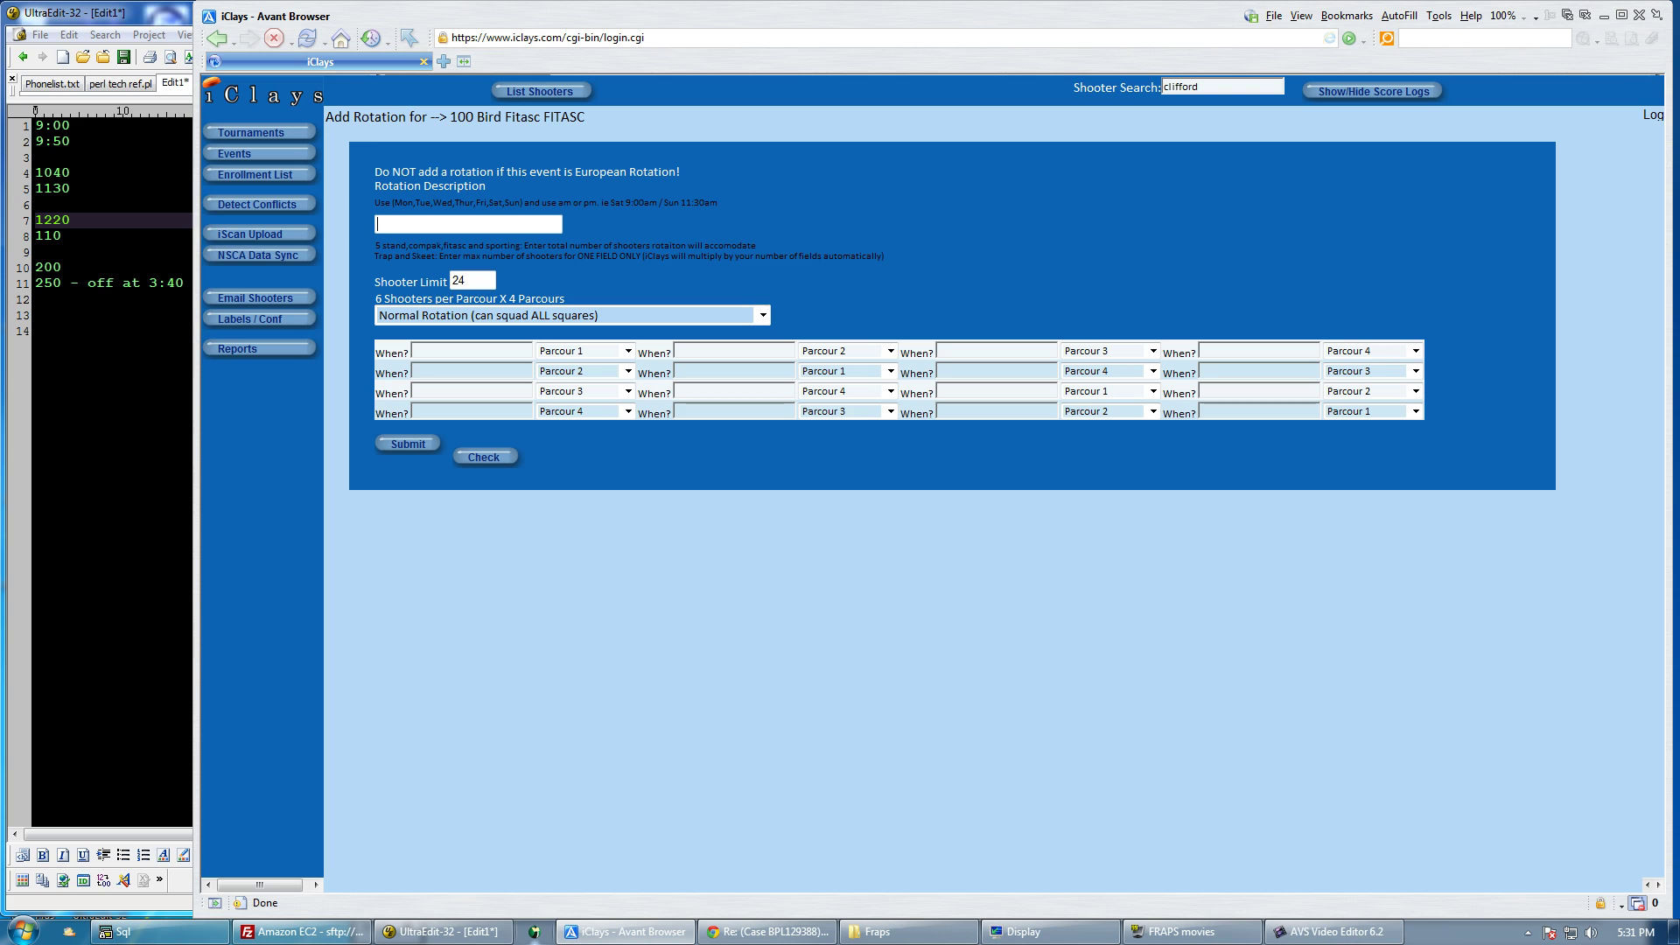
pyautogui.write('Sat 12:20pm / Sun 9:00am')
pyautogui.click(548, 553)
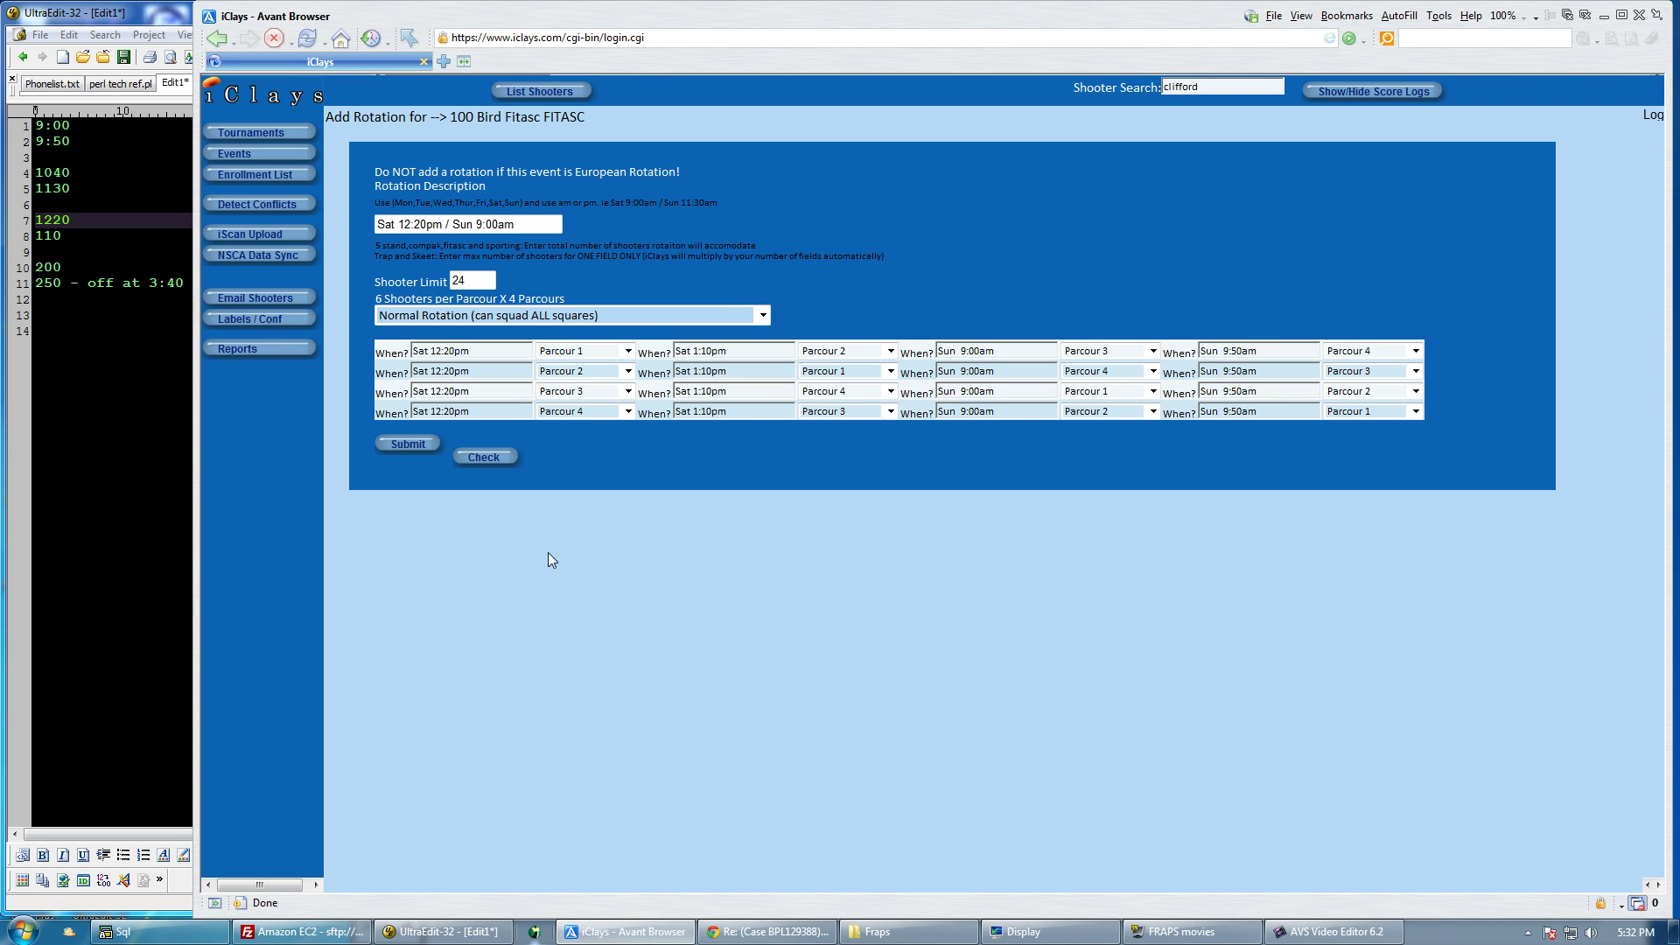
pyautogui.click(418, 455)
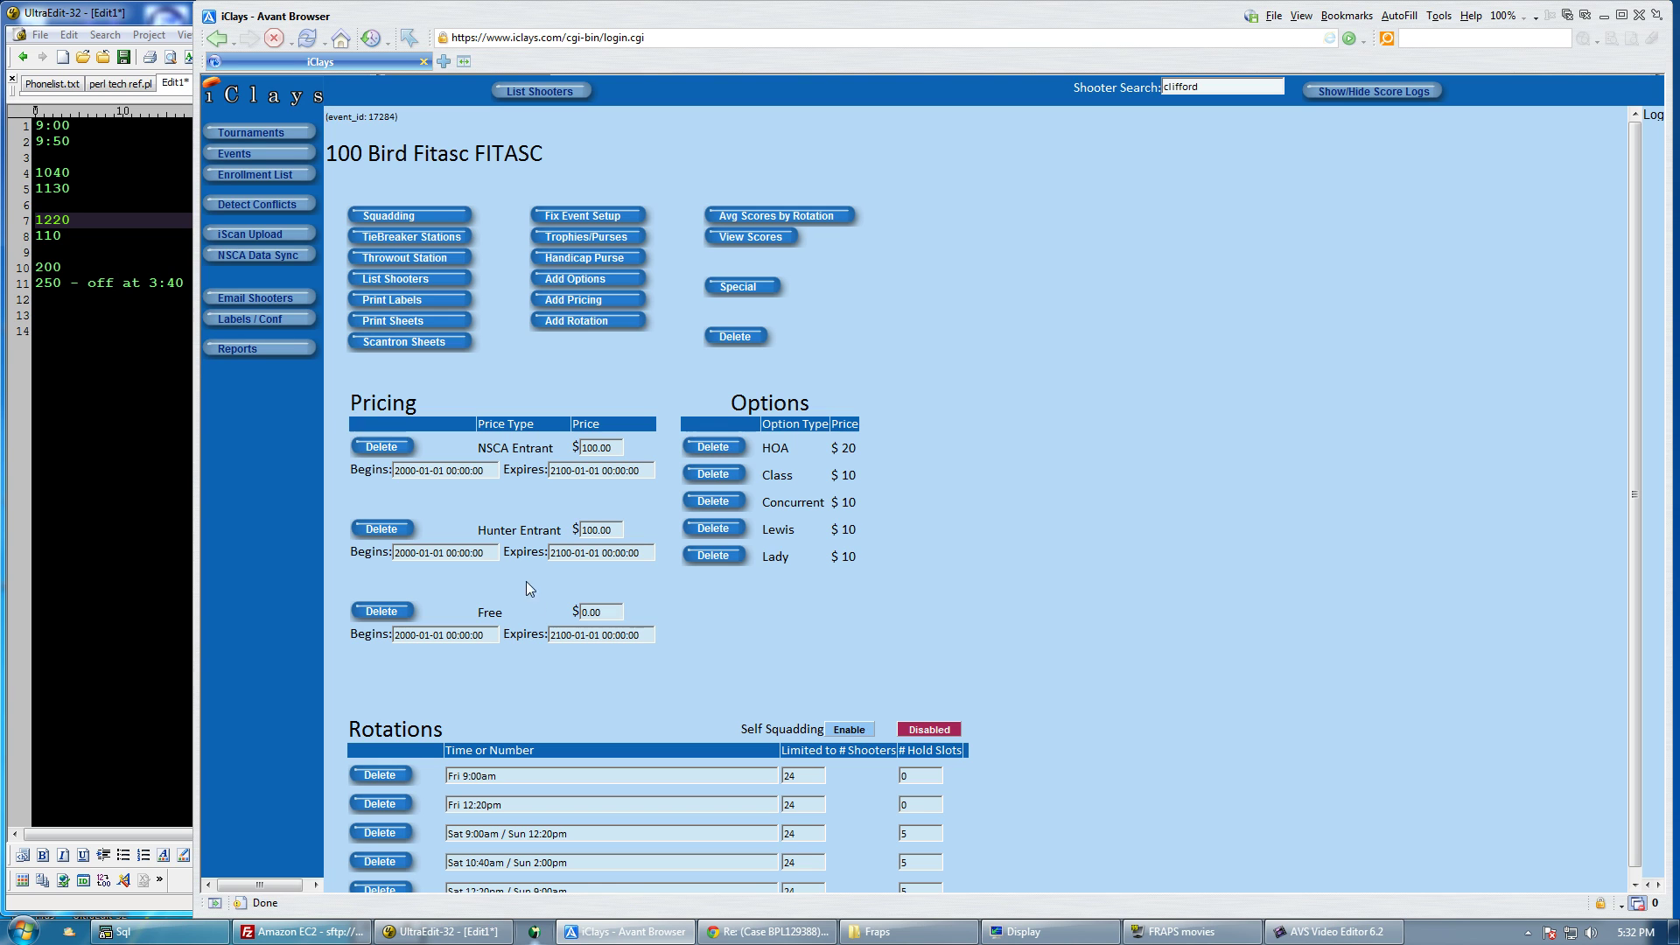
# Add the last weekend rotation, 'Sat 2:00pm / Sun 10:40am', with squad times filled in
pyautogui.click(578, 320)
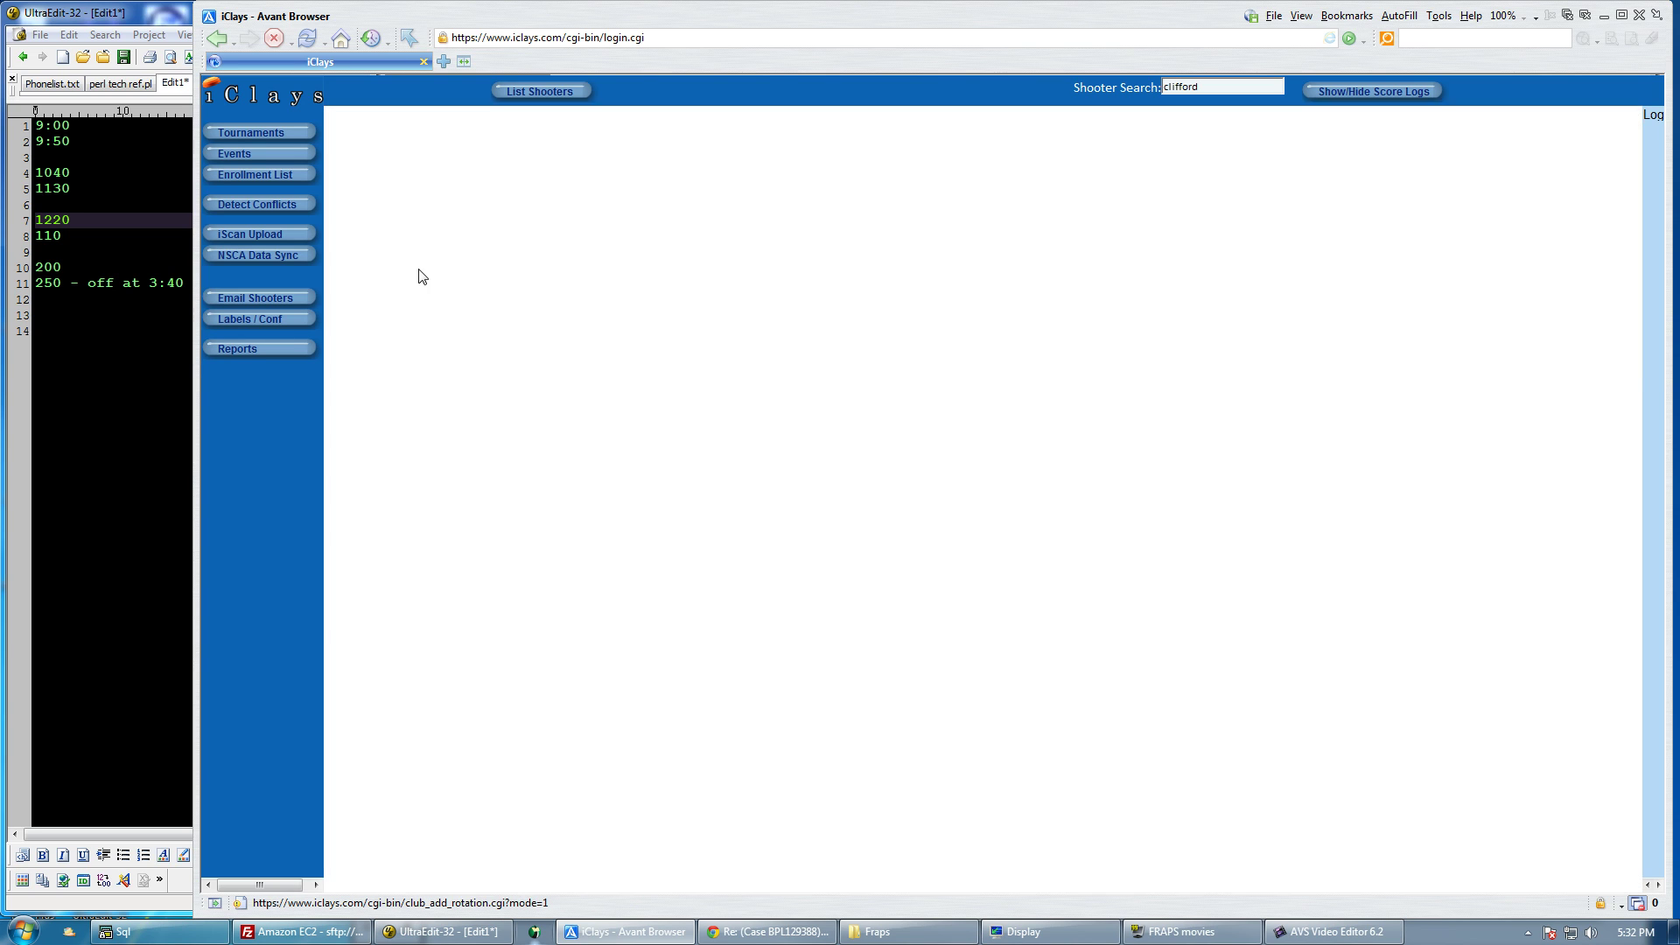
pyautogui.write('Sat 2:00pm')
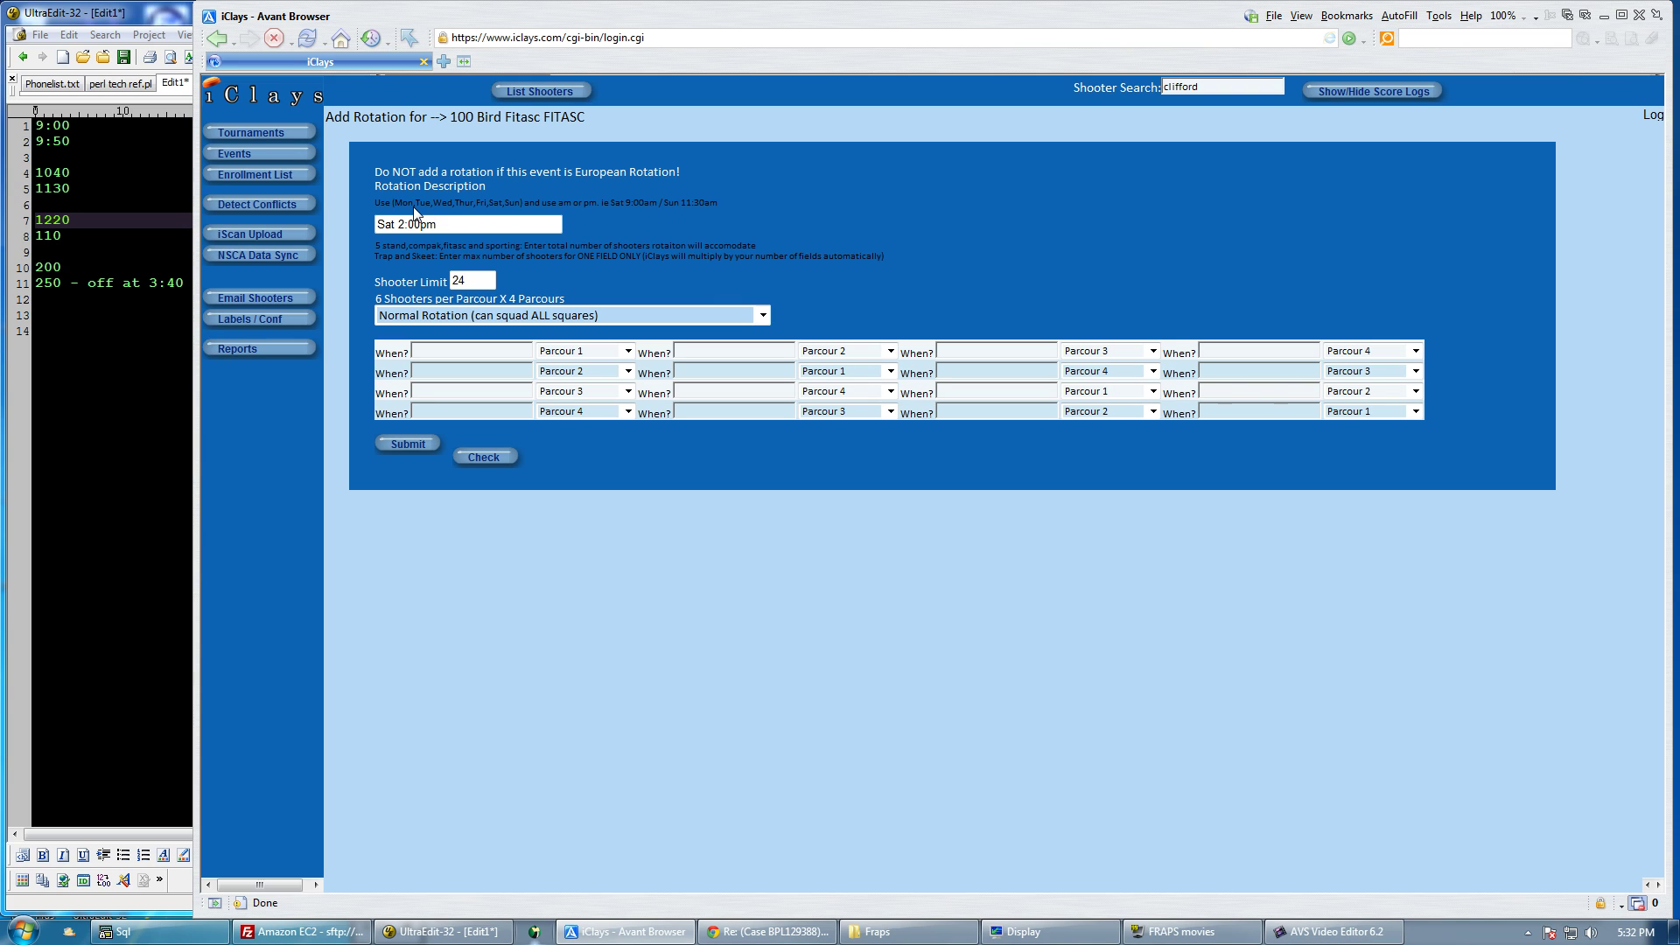
pyautogui.write(' / Sun 10:40am')
pyautogui.click(763, 515)
pyautogui.click(395, 445)
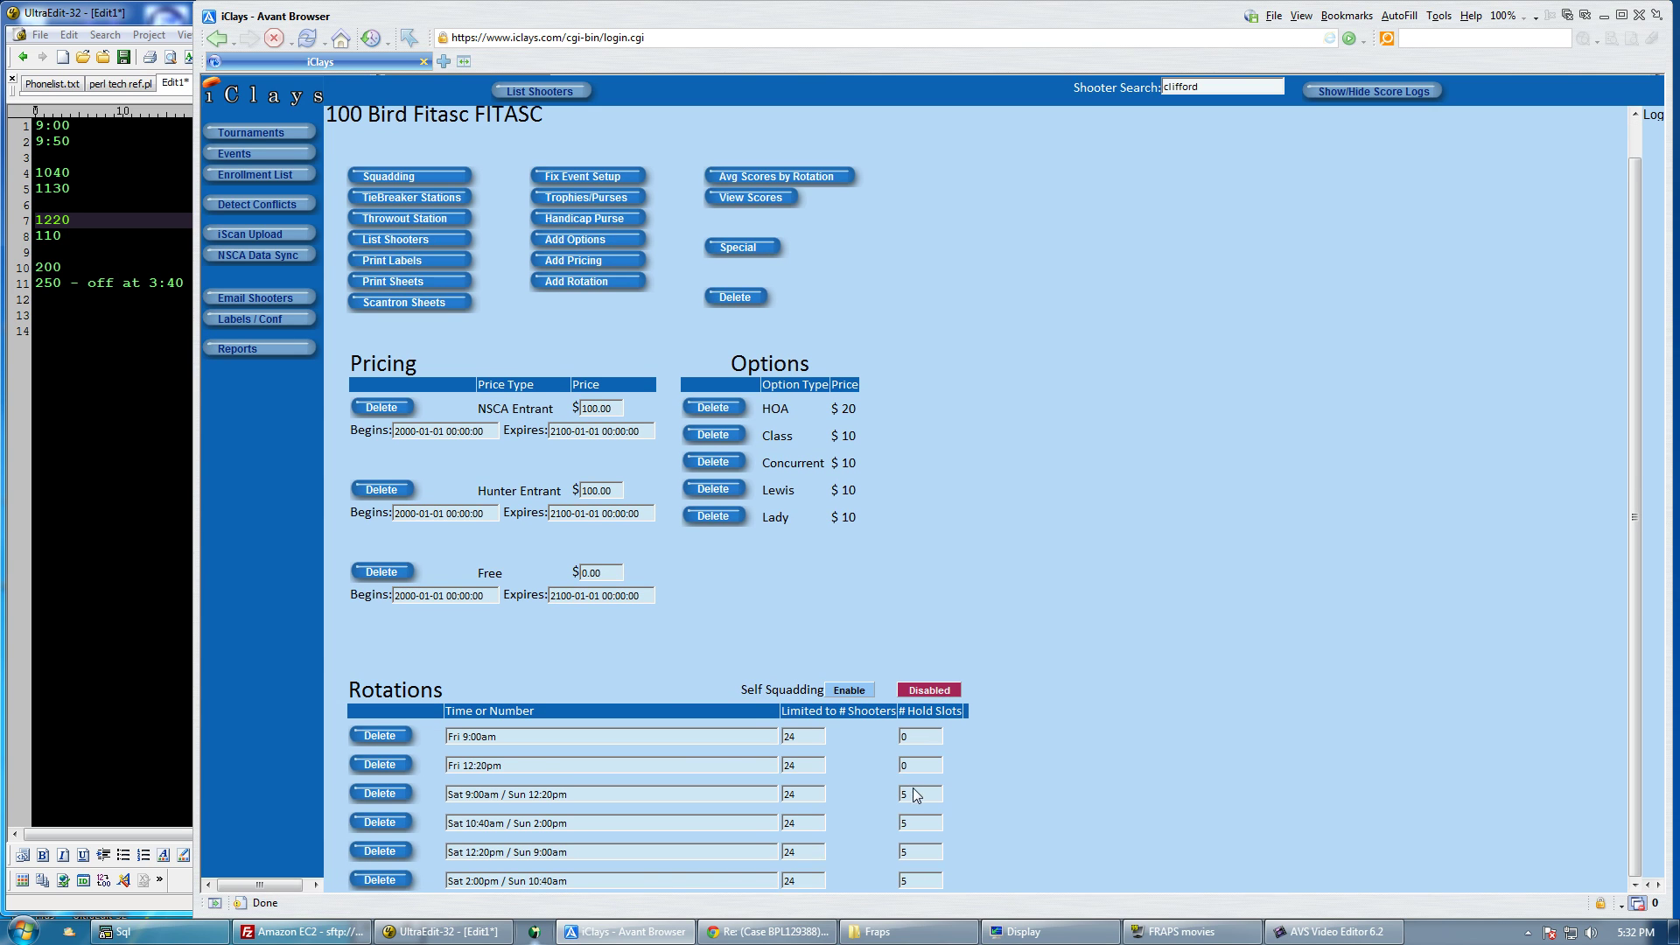
# Change hold slots from 5 to 0 for the Sat 9:00am, 10:40am, 12:20pm and 2:00pm rotations
pyautogui.doubleClick(911, 793)
pyautogui.write('0')
pyautogui.doubleClick(915, 821)
pyautogui.write('0')
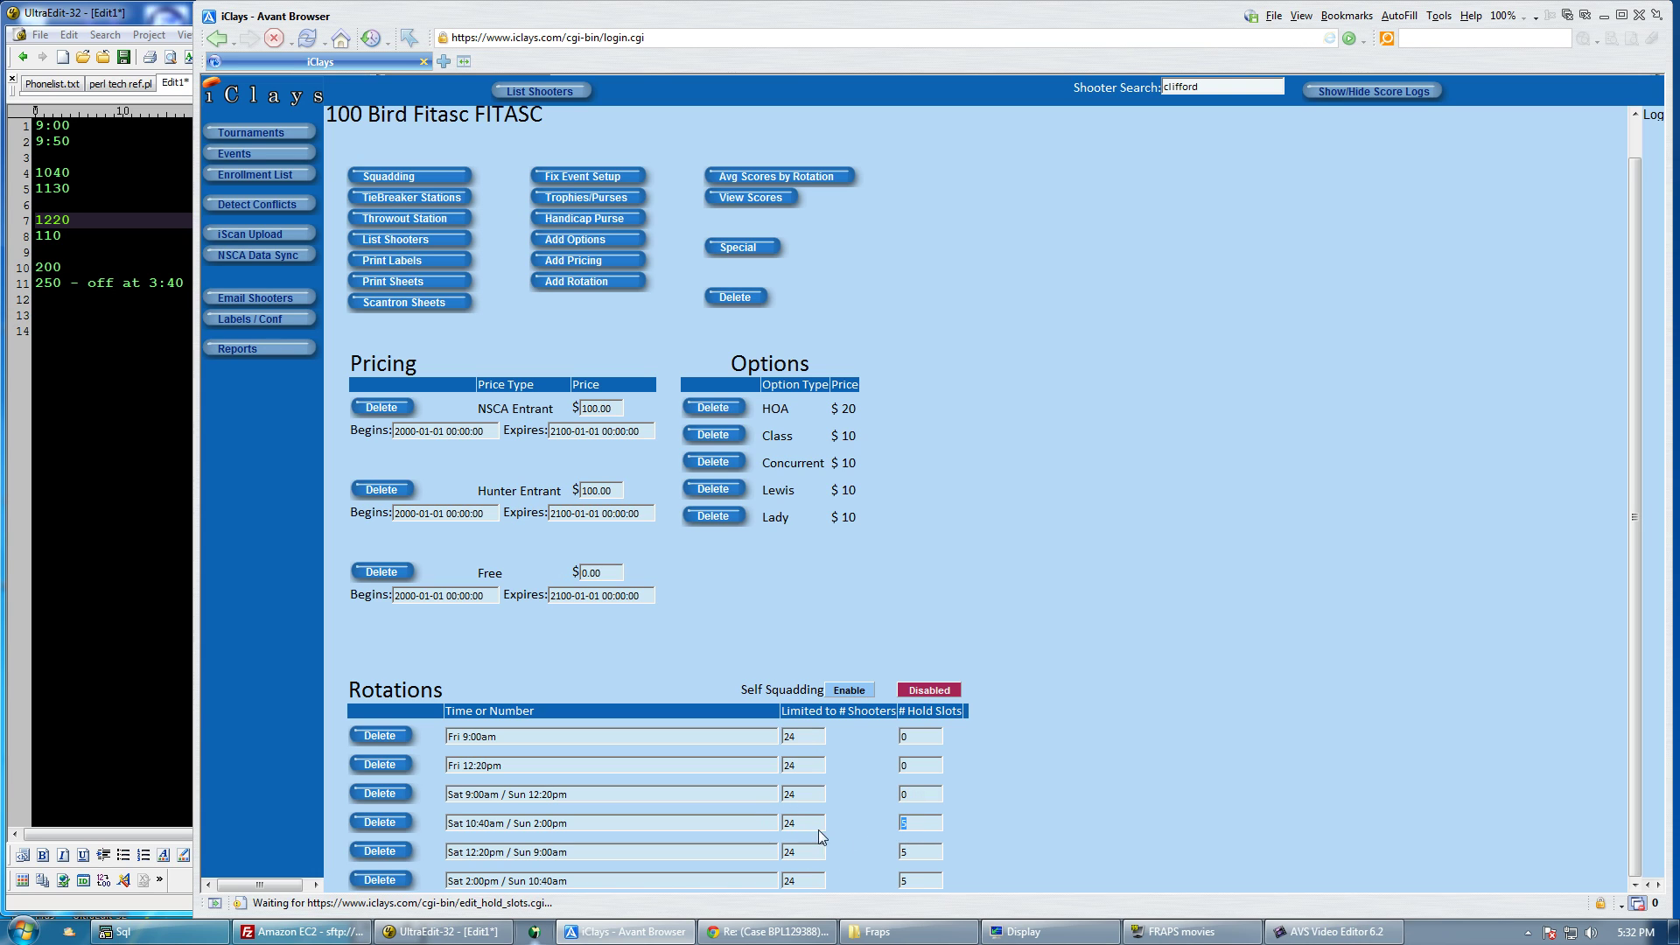
pyautogui.doubleClick(915, 850)
pyautogui.write('0')
pyautogui.doubleClick(905, 880)
pyautogui.write('0')
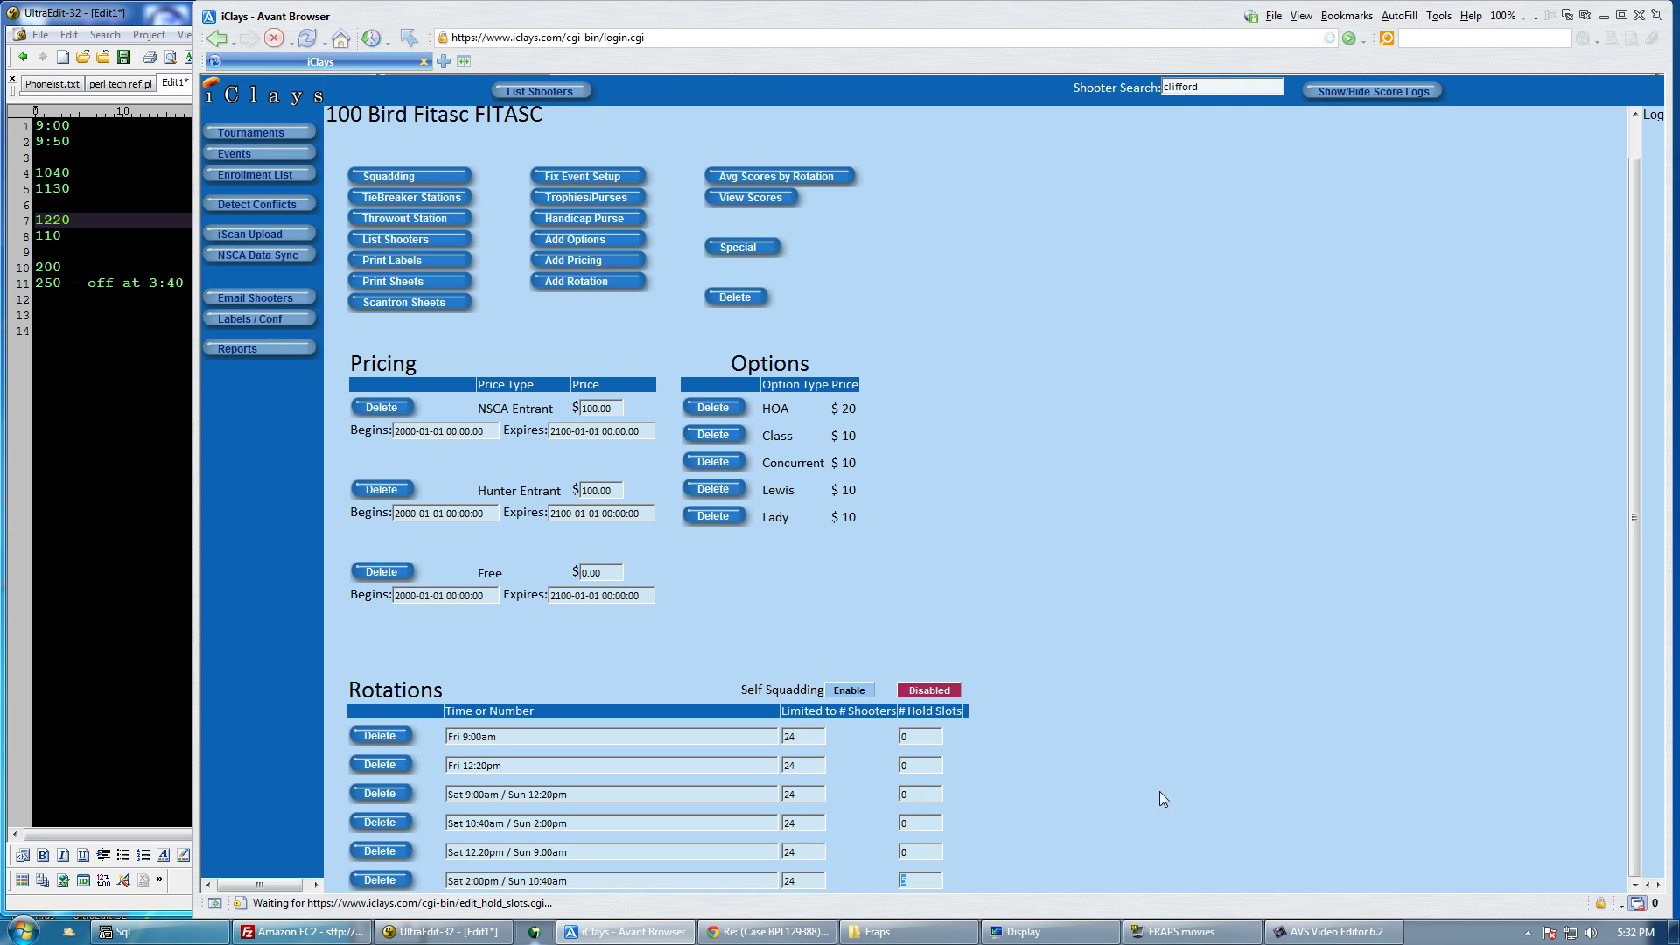